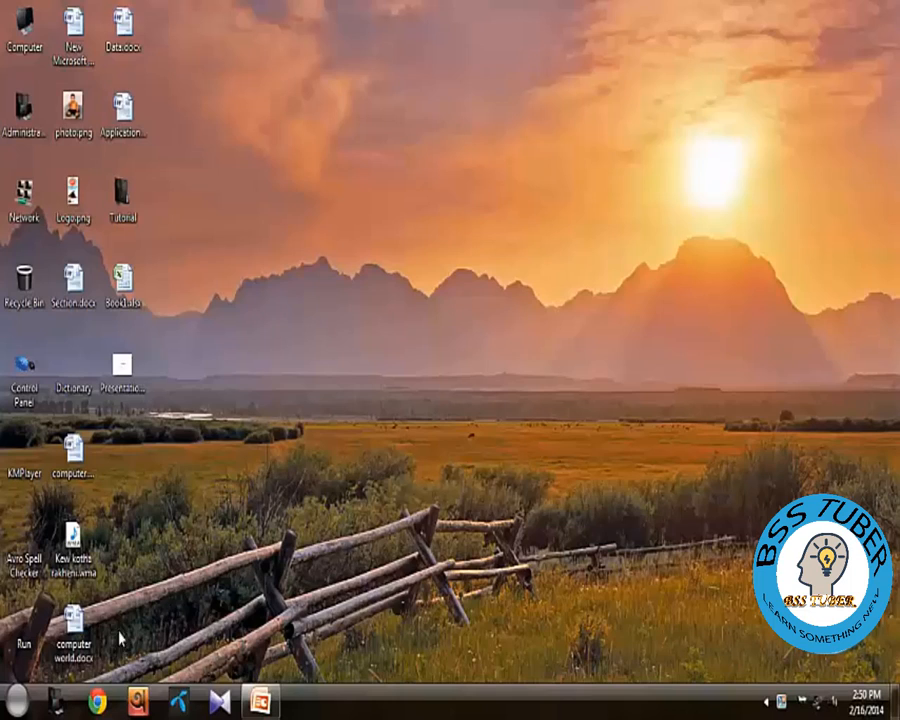
Launch Google Chrome from the taskbar.
{"action": "left_click", "coordinate": [97, 701]}
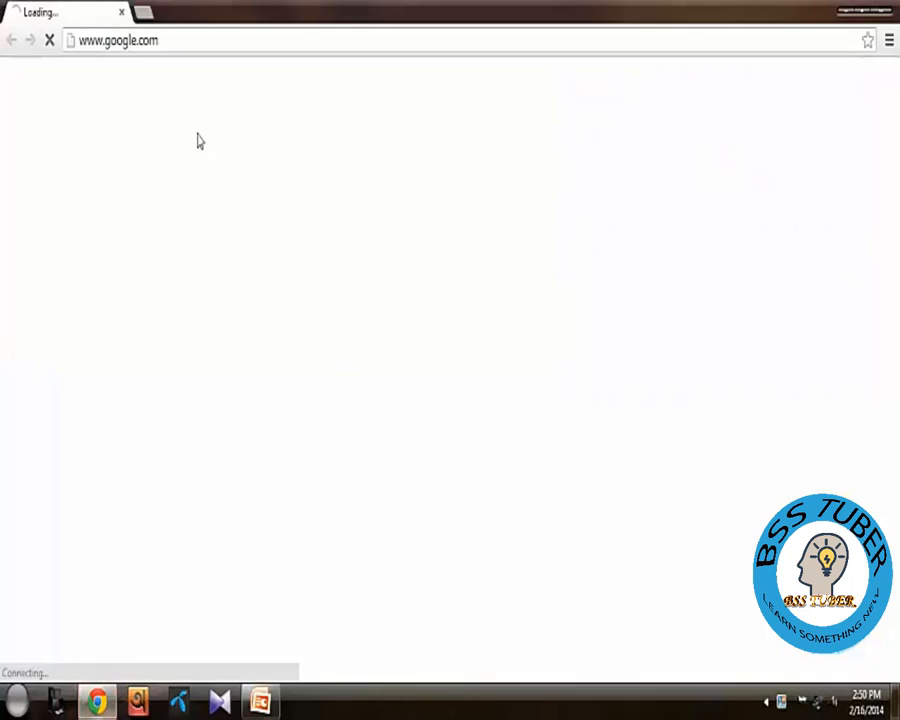
Enter 'Odesk' in the address bar to reach oDesk's account sign-up page.
{"action": "left_click", "coordinate": [172, 47]}
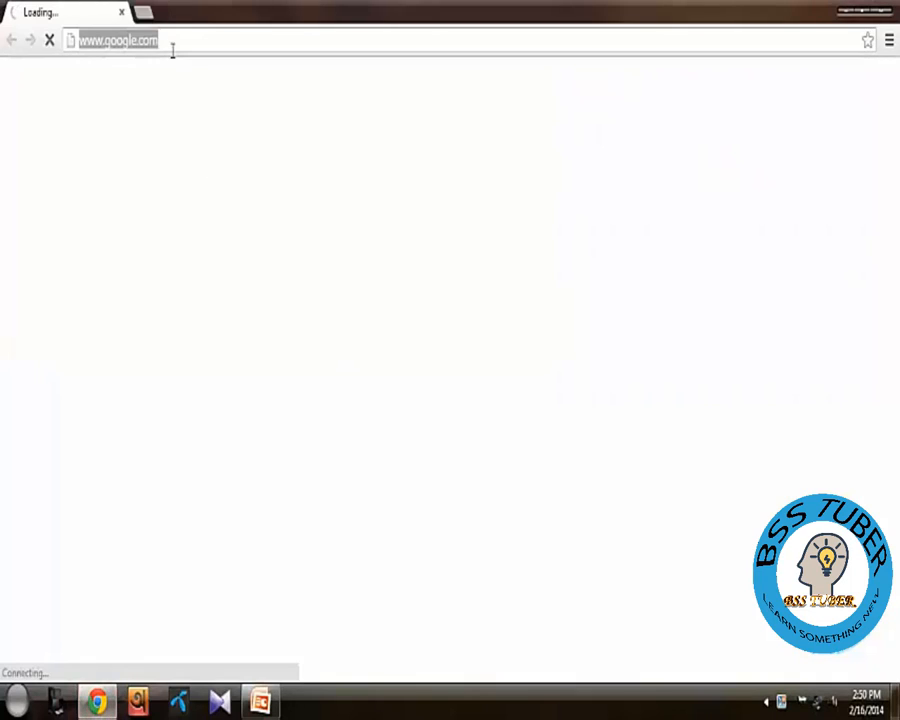
{"action": "type", "text": "Odesk"}
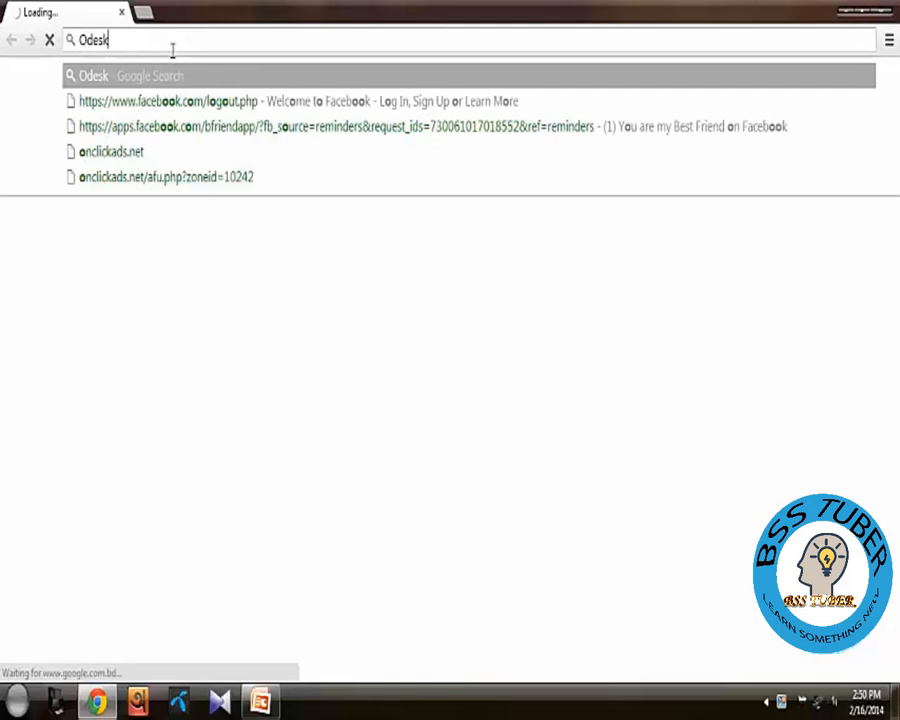
{"action": "key", "text": "ctrl+Return"}
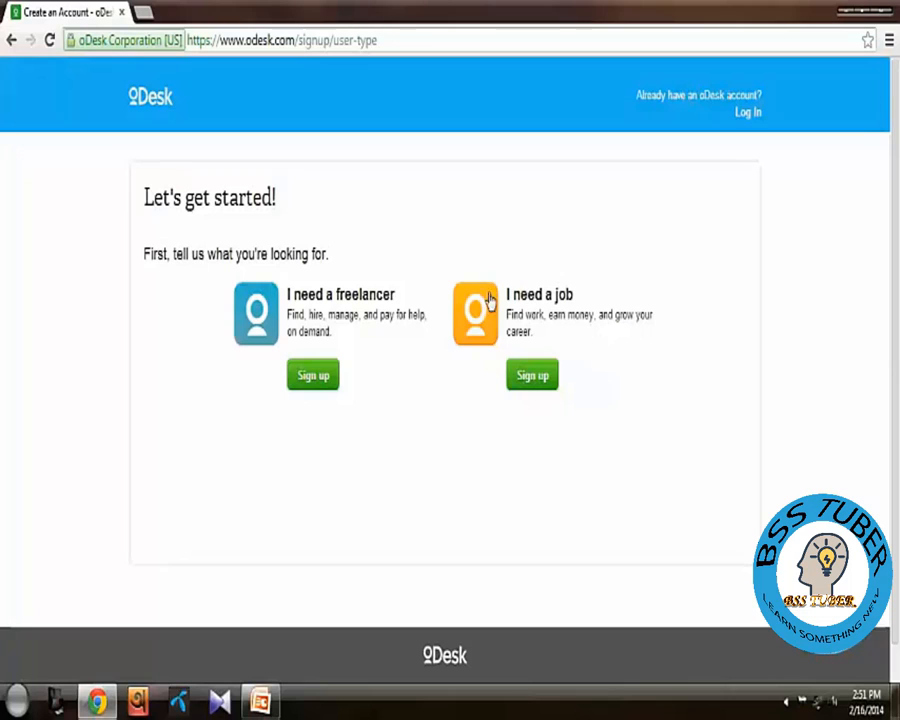
Start a job-seeker sign-up and enter the user's first name, last name and e-mail address.
{"action": "left_click", "coordinate": [516, 373]}
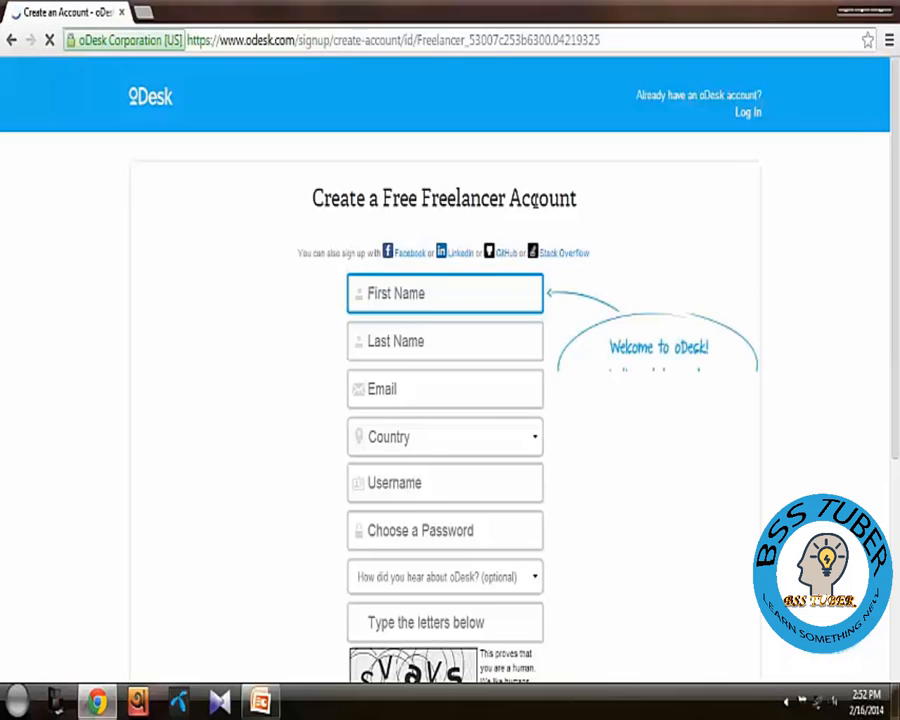
{"action": "scroll", "coordinate": [414, 227], "scroll_direction": "down", "scroll_amount": 3}
{"action": "scroll", "coordinate": [417, 238], "scroll_direction": "up", "scroll_amount": 3}
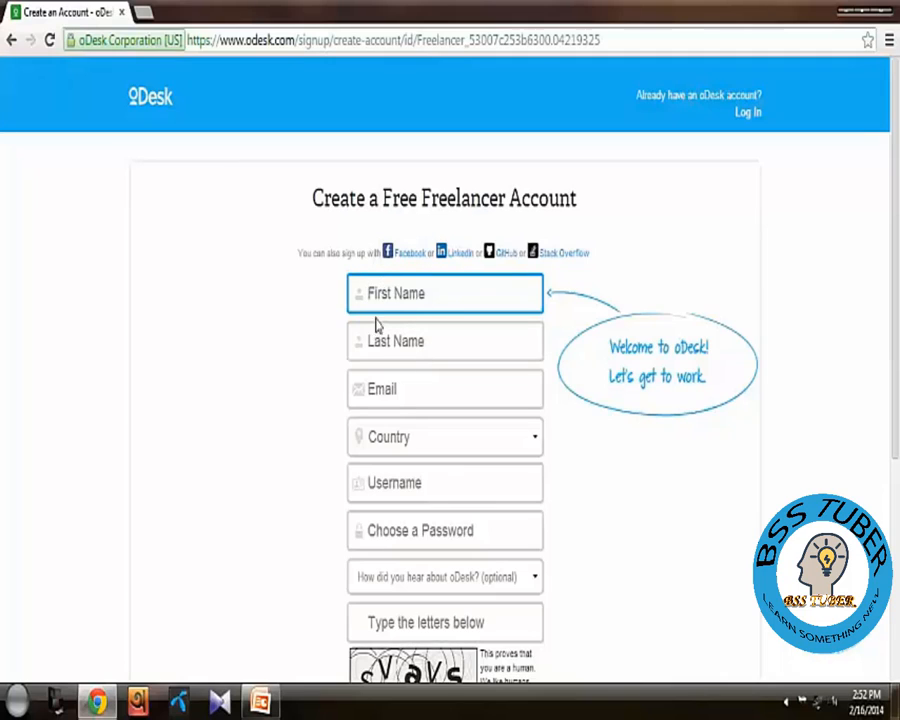
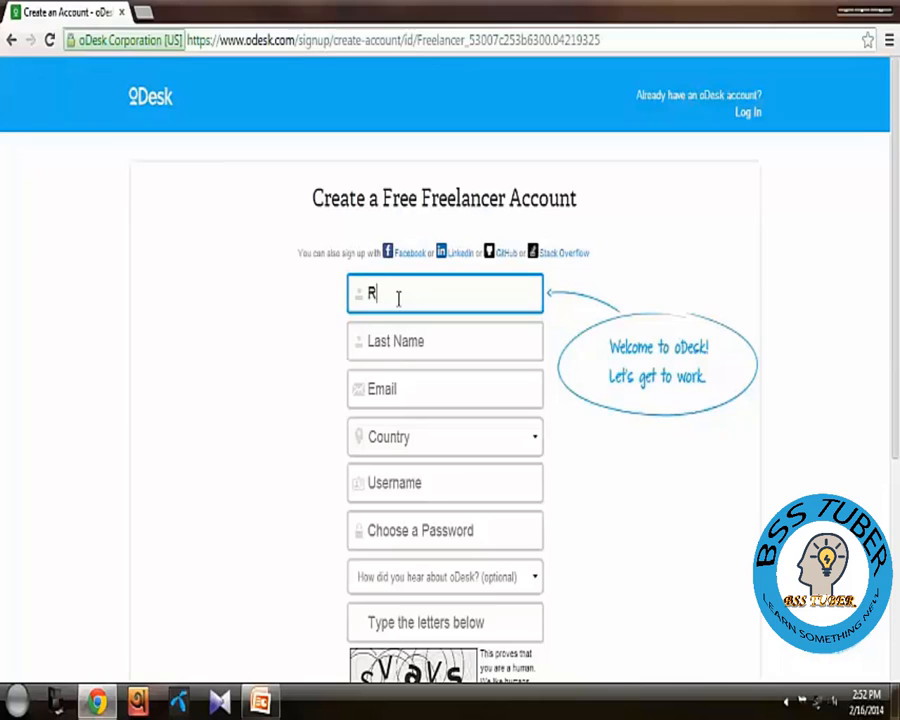
{"action": "key", "text": "Tab"}
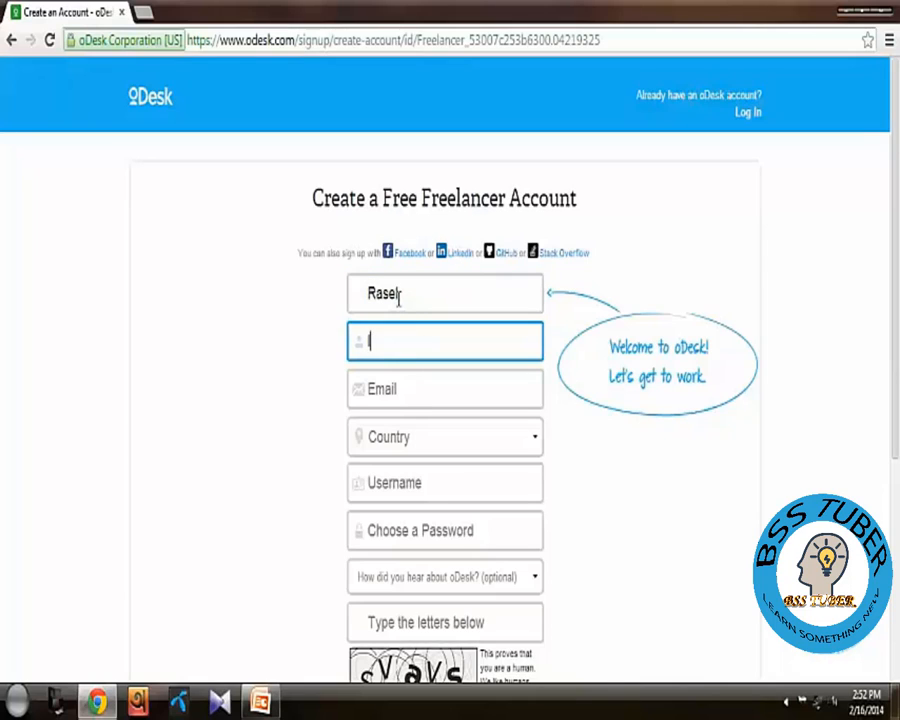
{"action": "key", "text": "Tab"}
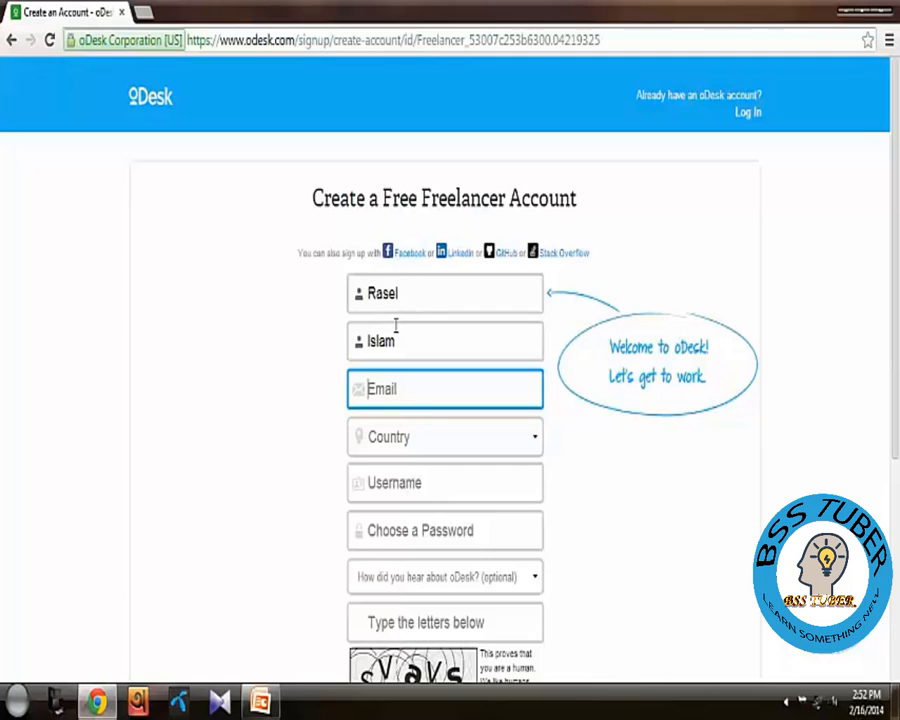
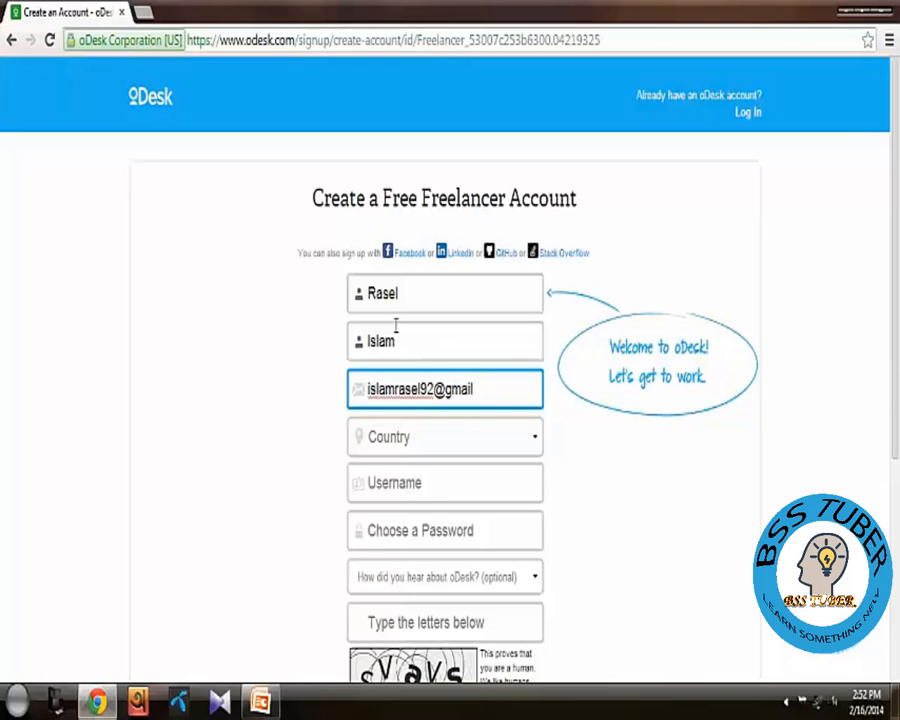
Set the country to Bangladesh.
{"action": "left_click", "coordinate": [508, 440]}
{"action": "scroll", "coordinate": [440, 266], "scroll_direction": "down", "scroll_amount": 3}
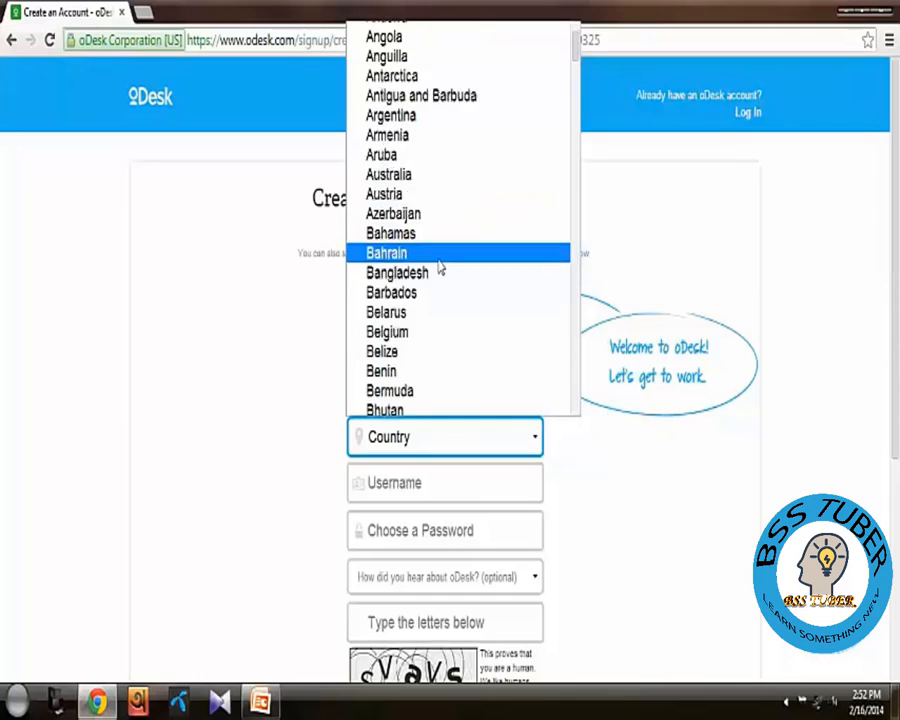
{"action": "left_click", "coordinate": [428, 180]}
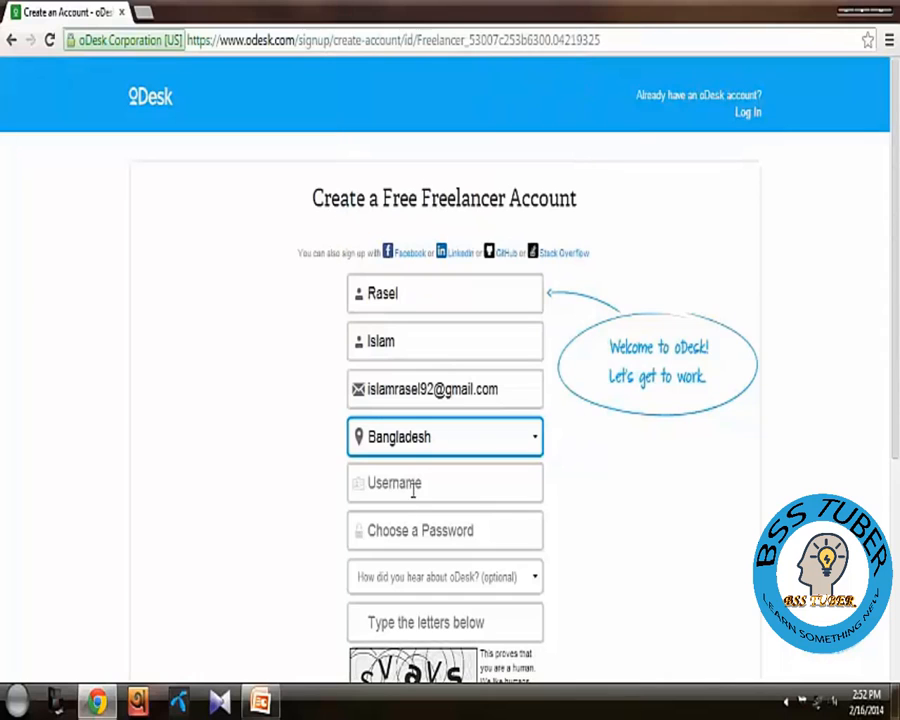
{"action": "left_click", "coordinate": [414, 488]}
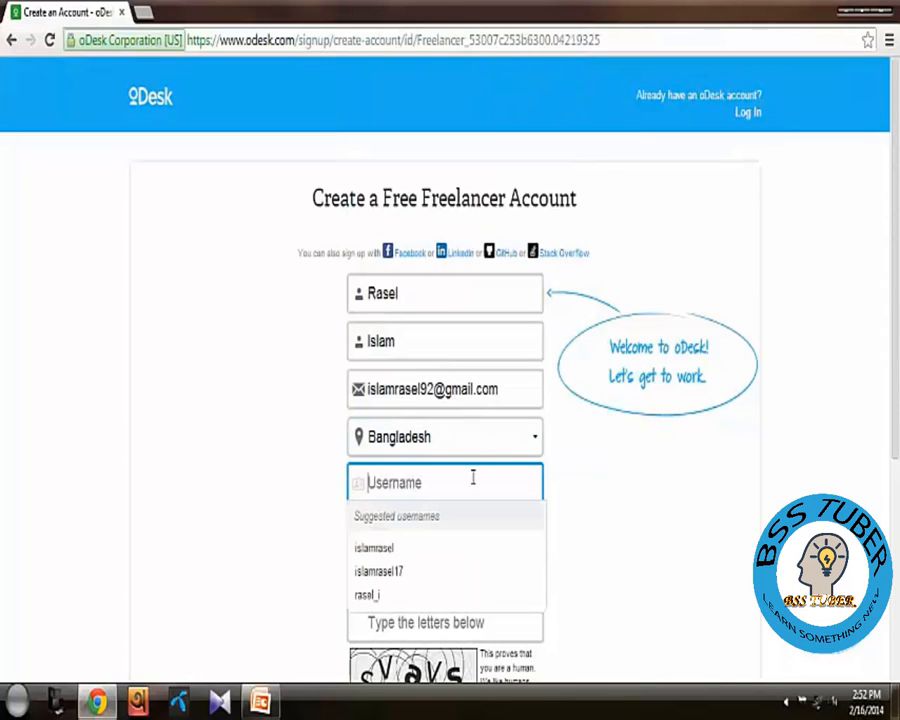
Take the first suggested username and enter the account password.
{"action": "left_click", "coordinate": [420, 485]}
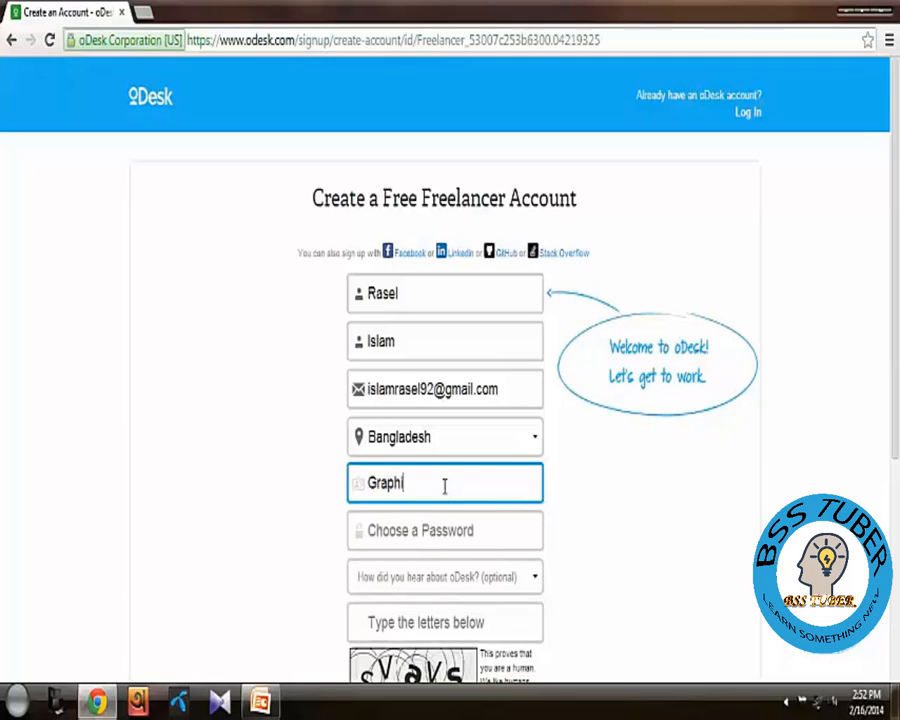
{"action": "key", "text": "BackSpace"}
{"action": "key", "text": "BackSpace"}
{"action": "key", "text": "BackSpace"}
{"action": "key", "text": "BackSpace"}
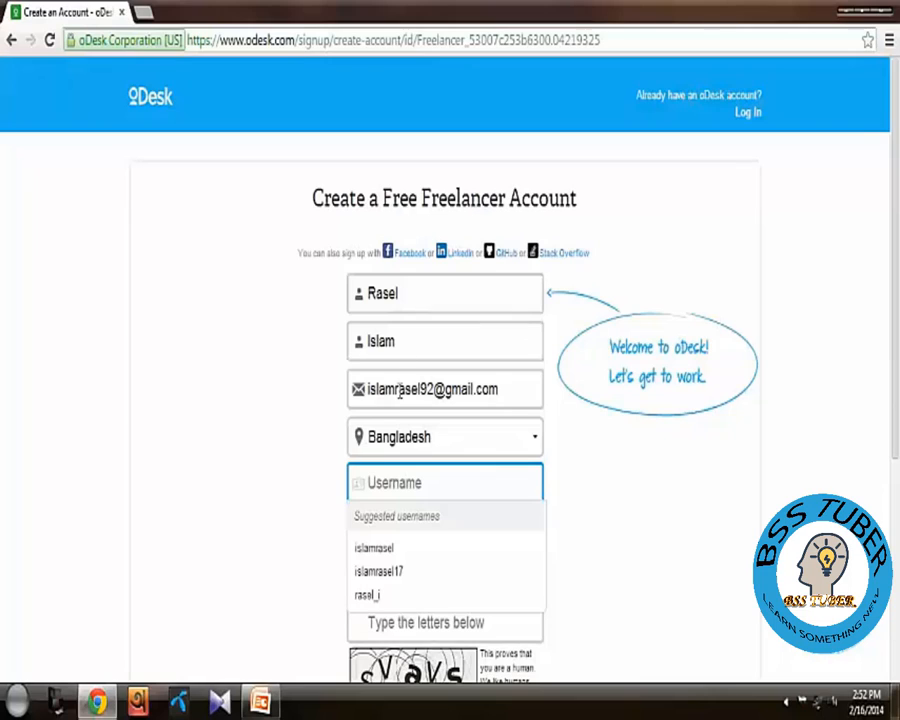
{"action": "left_click", "coordinate": [368, 550]}
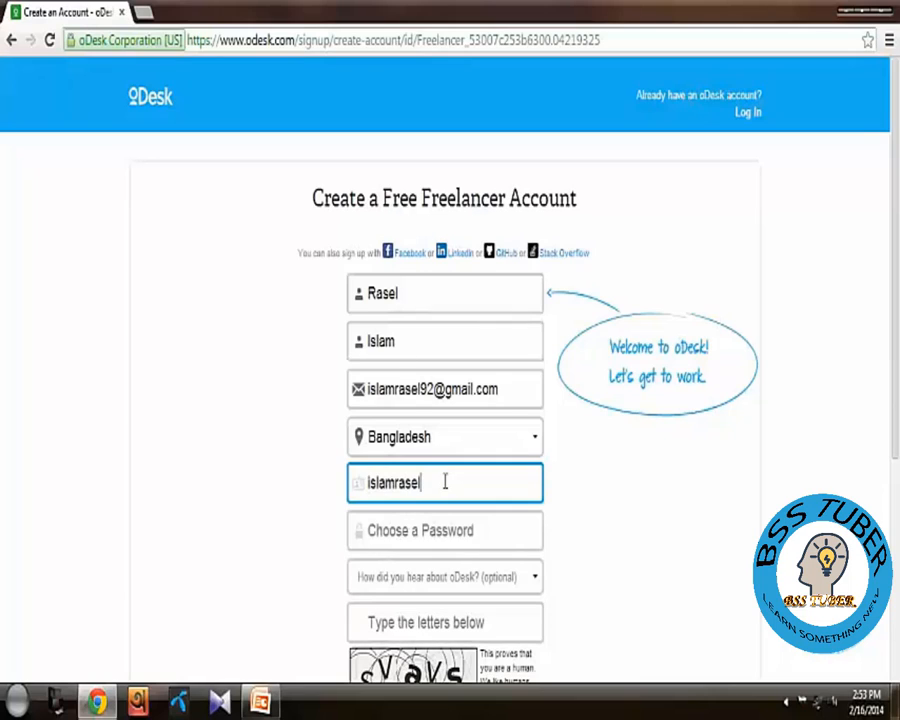
{"action": "left_click", "coordinate": [437, 530]}
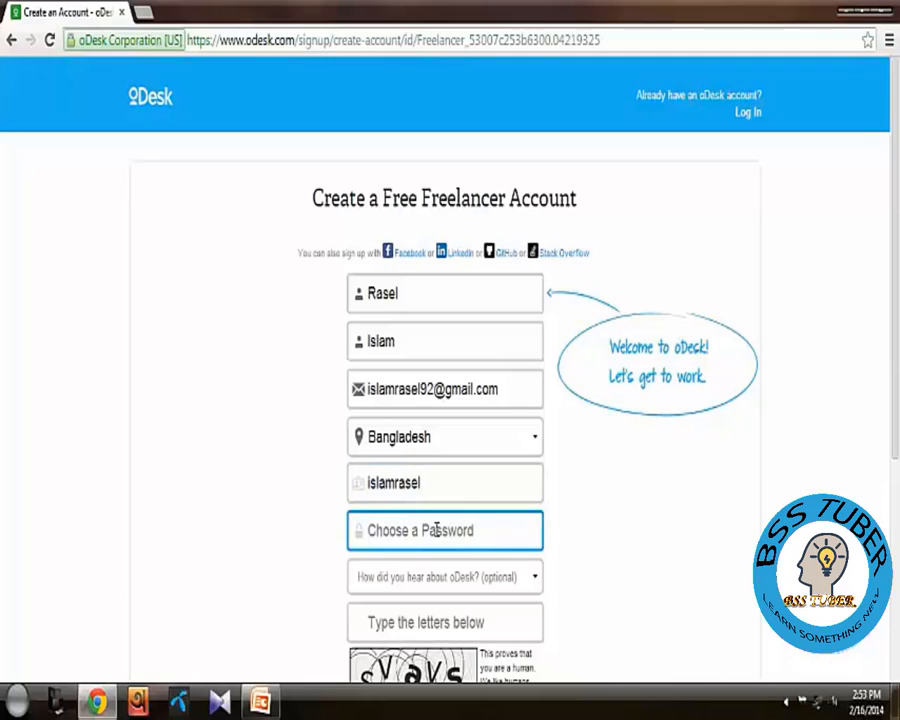
{"action": "type", "text": "•"}
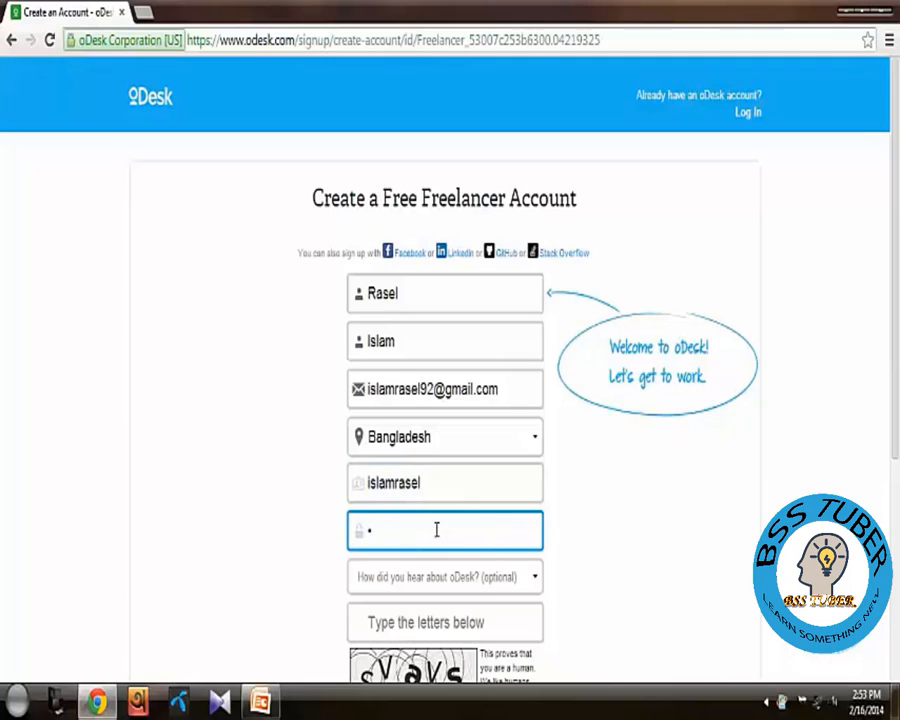
{"action": "type", "text": "•••••••••"}
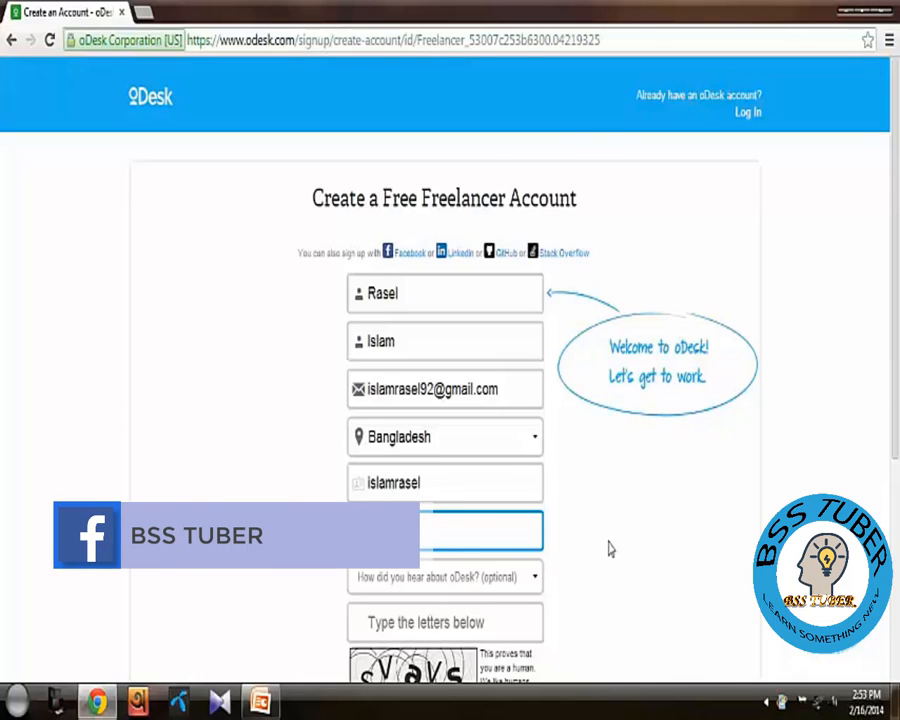
{"action": "scroll", "coordinate": [610, 546], "scroll_direction": "down", "scroll_amount": 2}
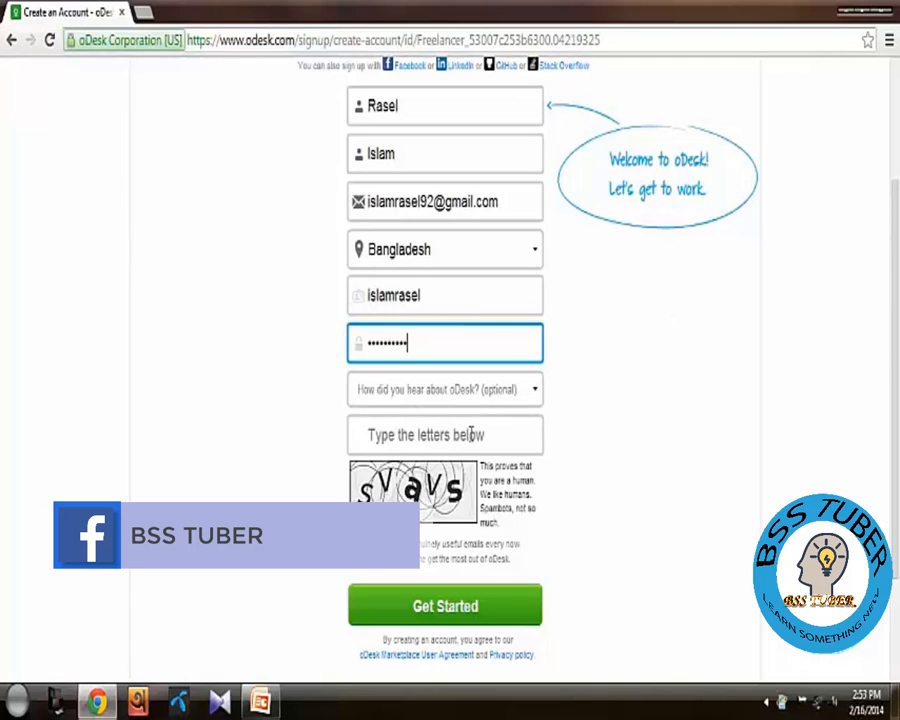
Replace the rejected password with a new account password.
{"action": "left_click", "coordinate": [369, 435]}
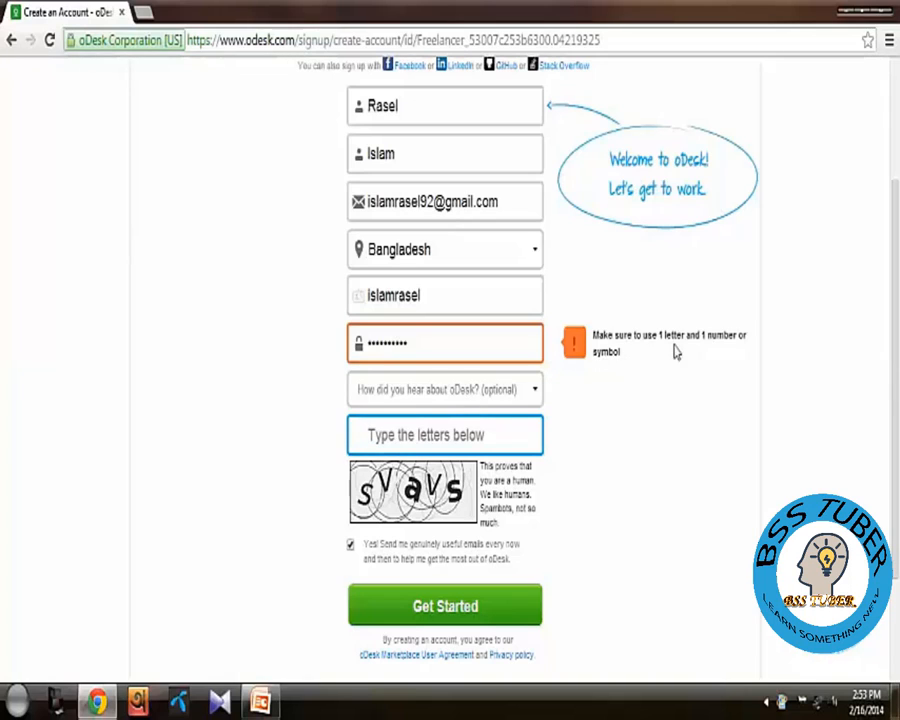
{"action": "left_click", "coordinate": [453, 345]}
{"action": "left_click_drag", "start_coordinate": [453, 345], "coordinate": [344, 344]}
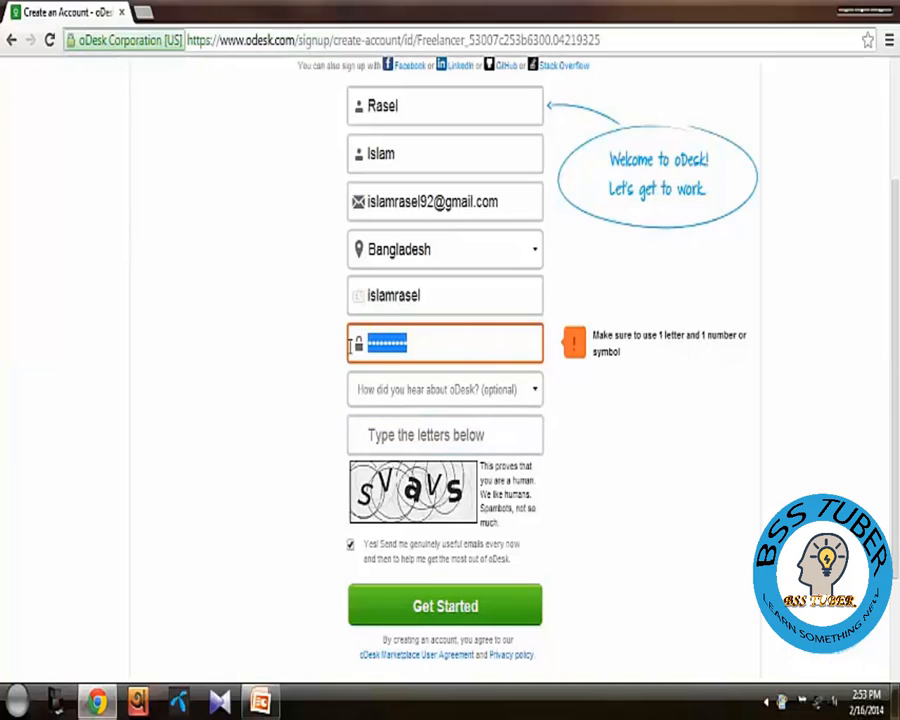
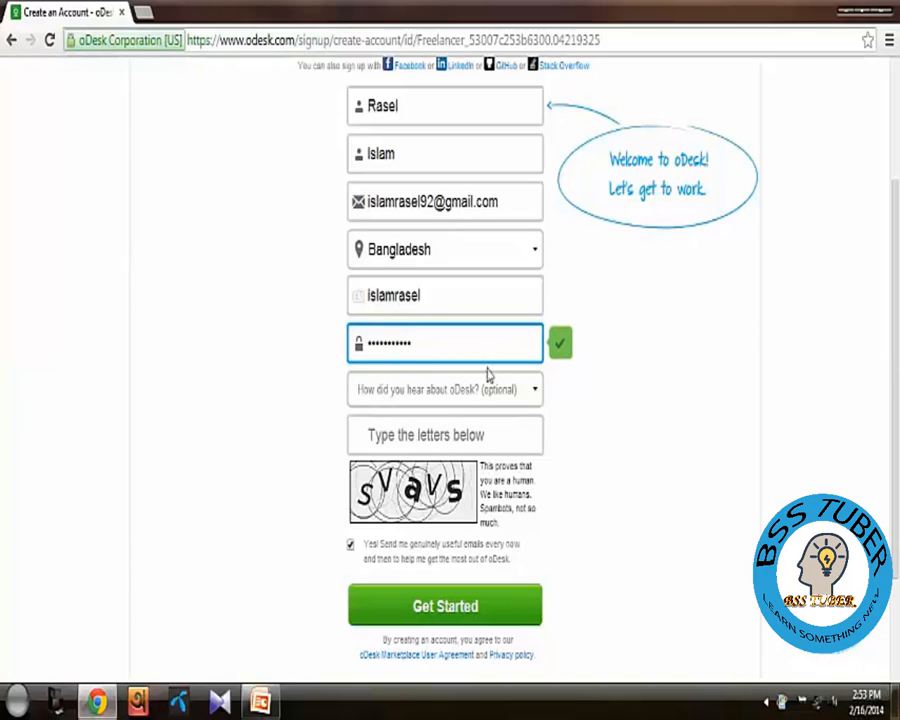
Fill in the captcha text and submit the form to create the account.
{"action": "left_click", "coordinate": [424, 435]}
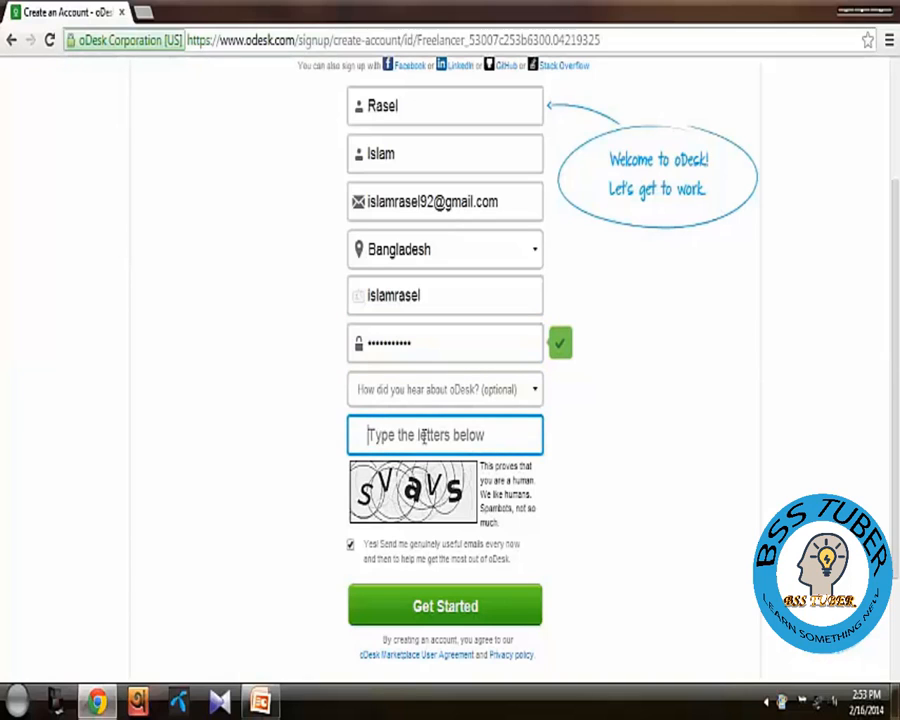
{"action": "type", "text": "s"}
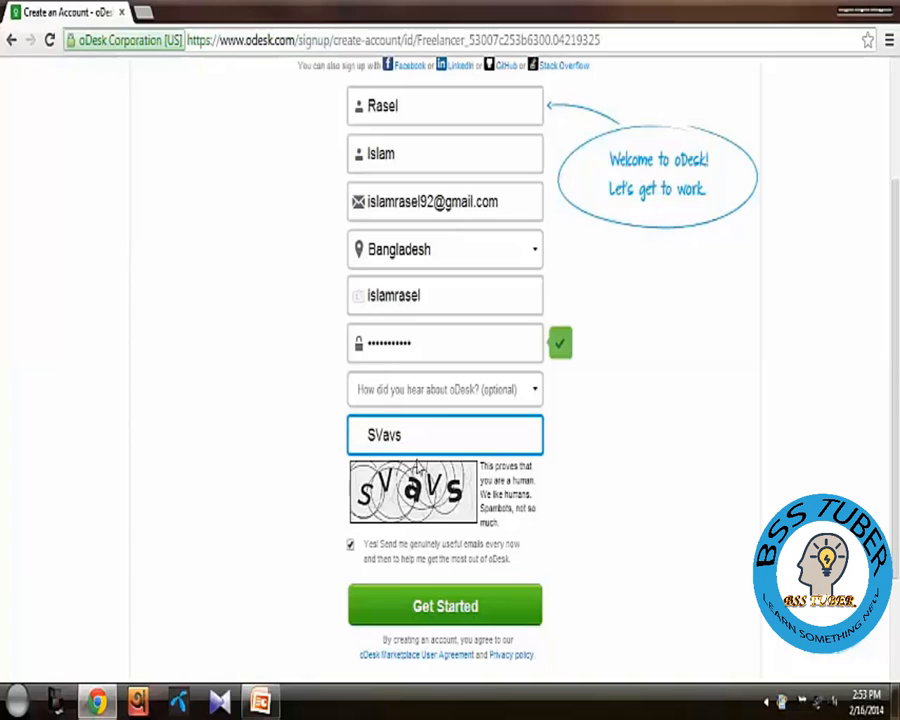
{"action": "left_click", "coordinate": [453, 621]}
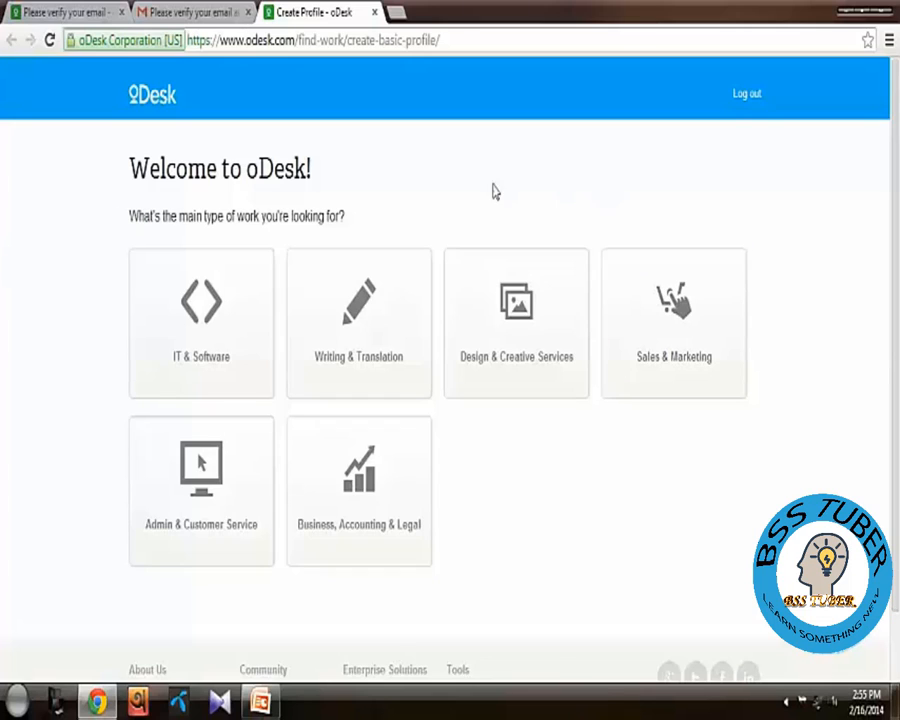
Pick Design & Creative Services with Graphic Design, Illustration, Logo Design and Print Design specialties.
{"action": "left_click", "coordinate": [506, 262]}
{"action": "left_click", "coordinate": [524, 336]}
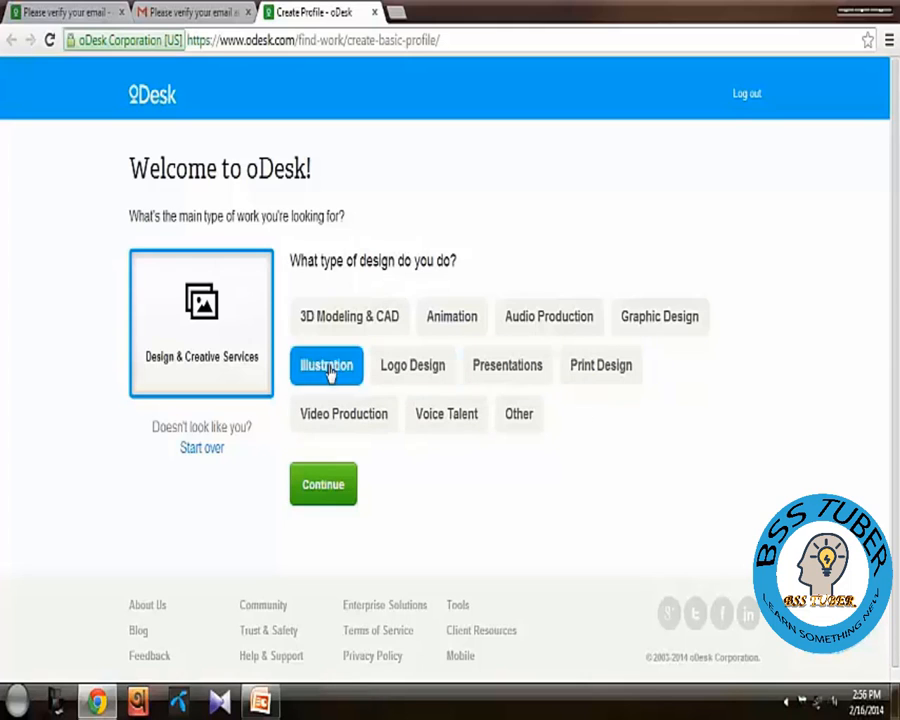
{"action": "left_click", "coordinate": [650, 320]}
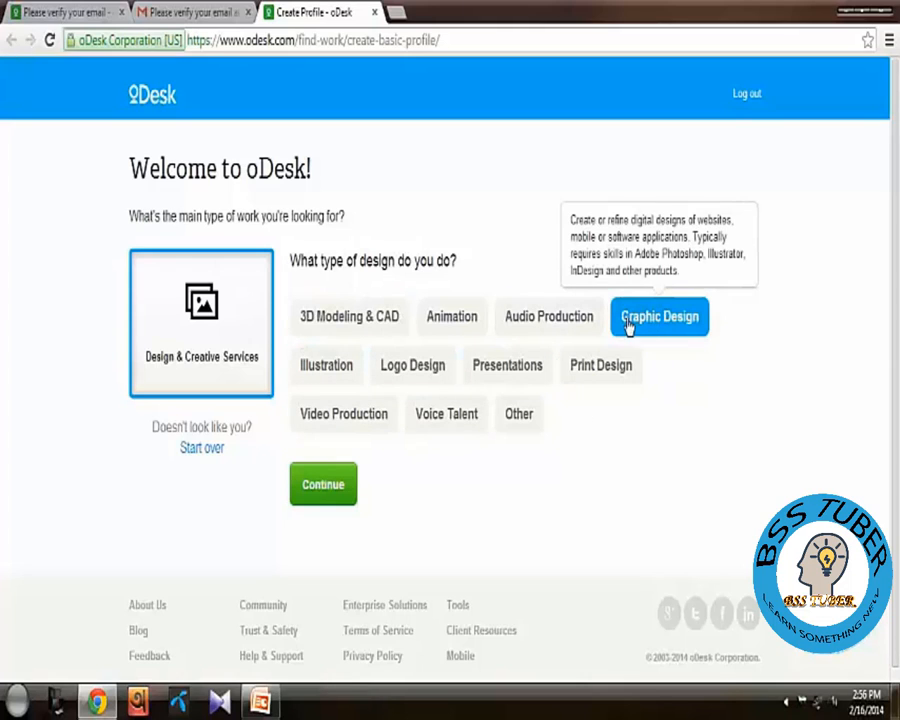
{"action": "left_click", "coordinate": [329, 378]}
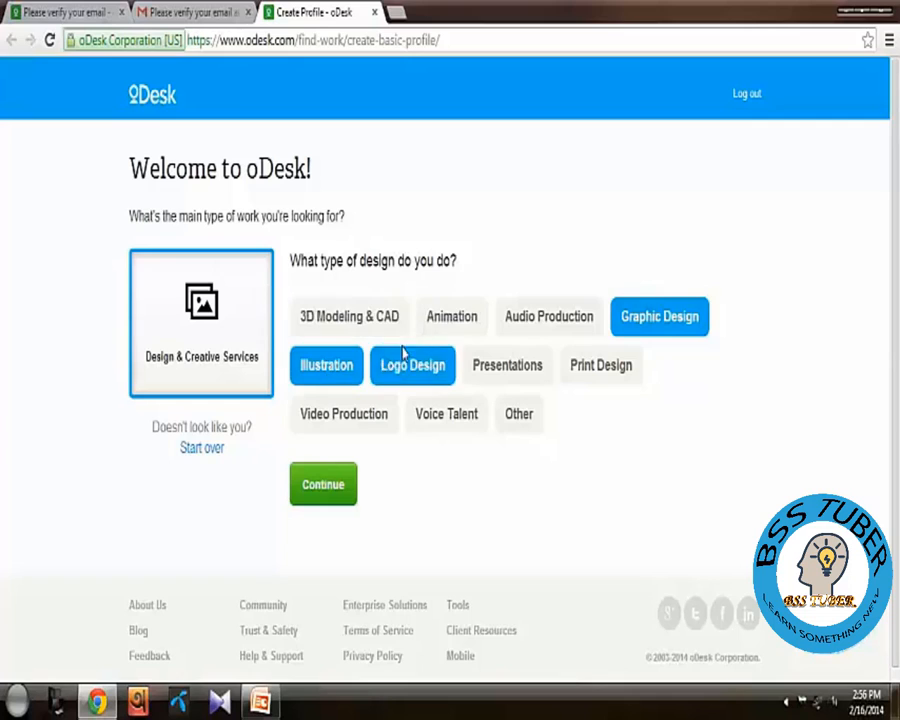
{"action": "left_click", "coordinate": [410, 372]}
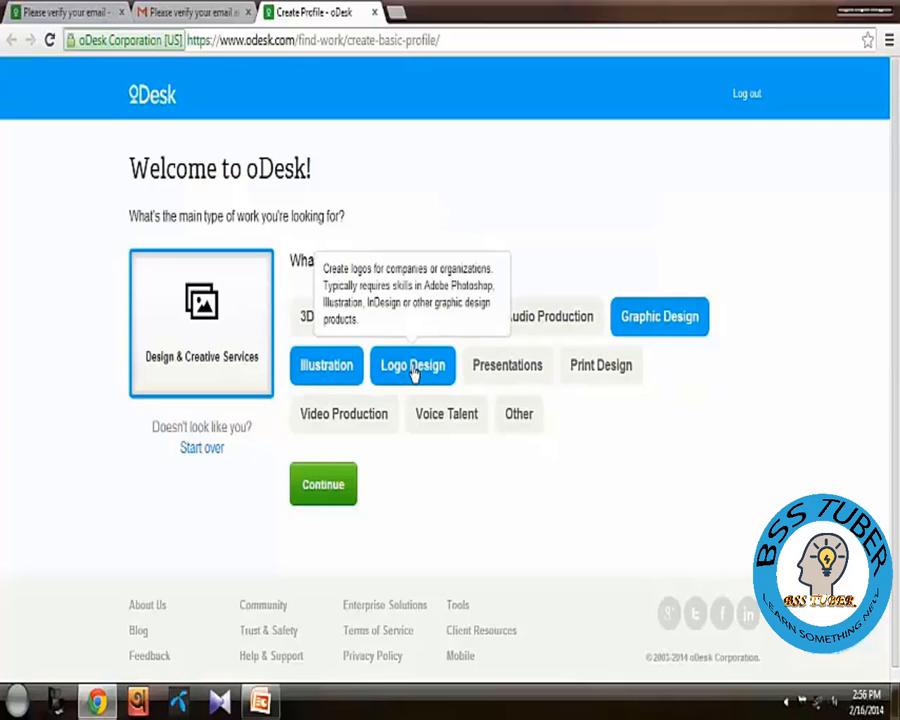
{"action": "left_click", "coordinate": [595, 373]}
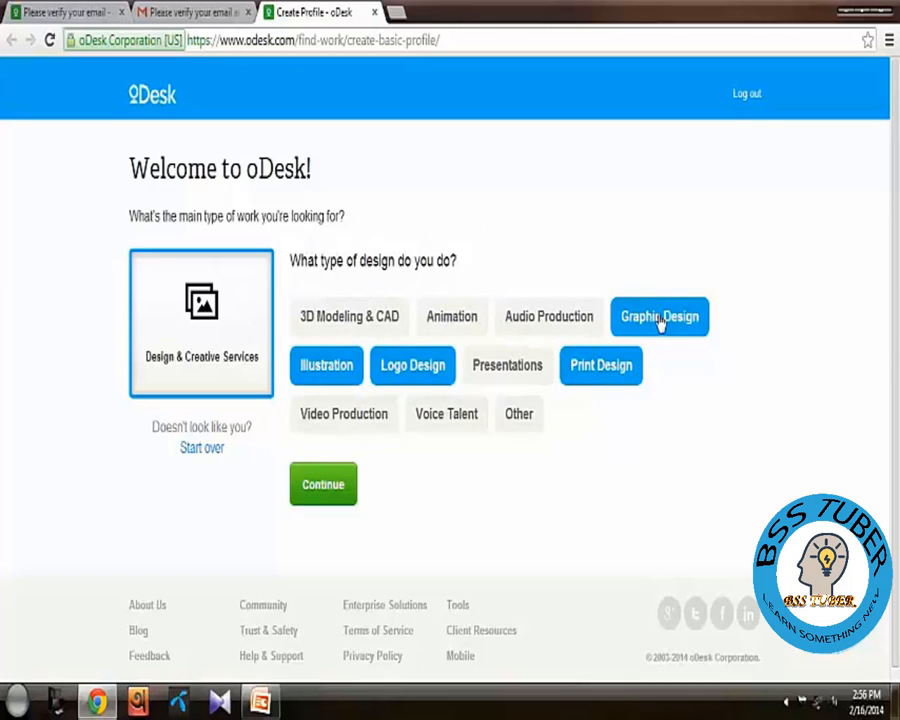
{"action": "left_click", "coordinate": [330, 490]}
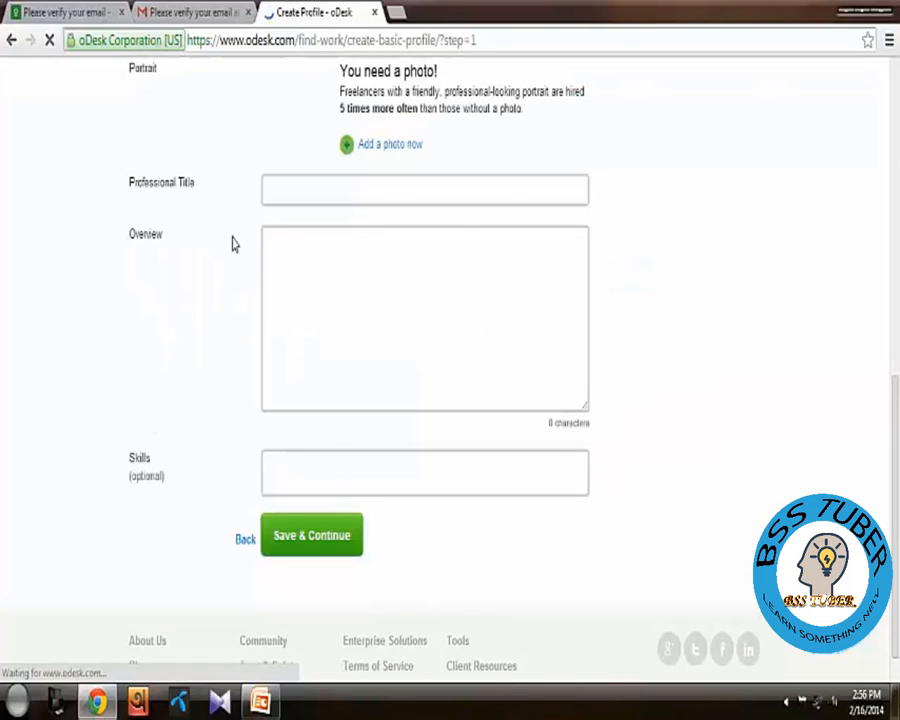
Upload photo.png as the profile photo and save the cropped image.
{"action": "scroll", "coordinate": [344, 305], "scroll_direction": "up", "scroll_amount": 6}
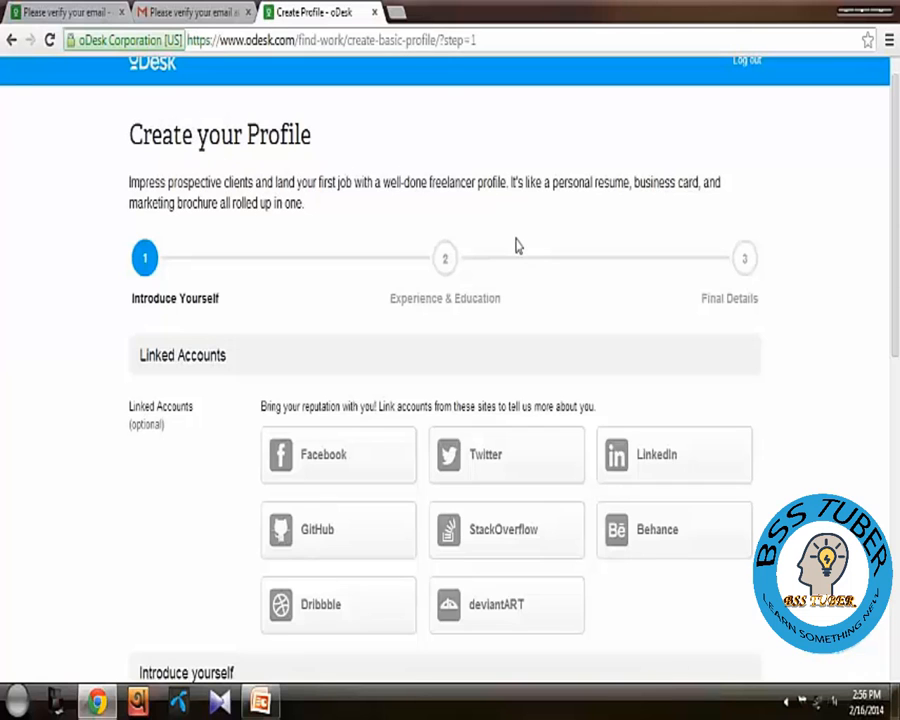
{"action": "scroll", "coordinate": [245, 199], "scroll_direction": "down", "scroll_amount": 3}
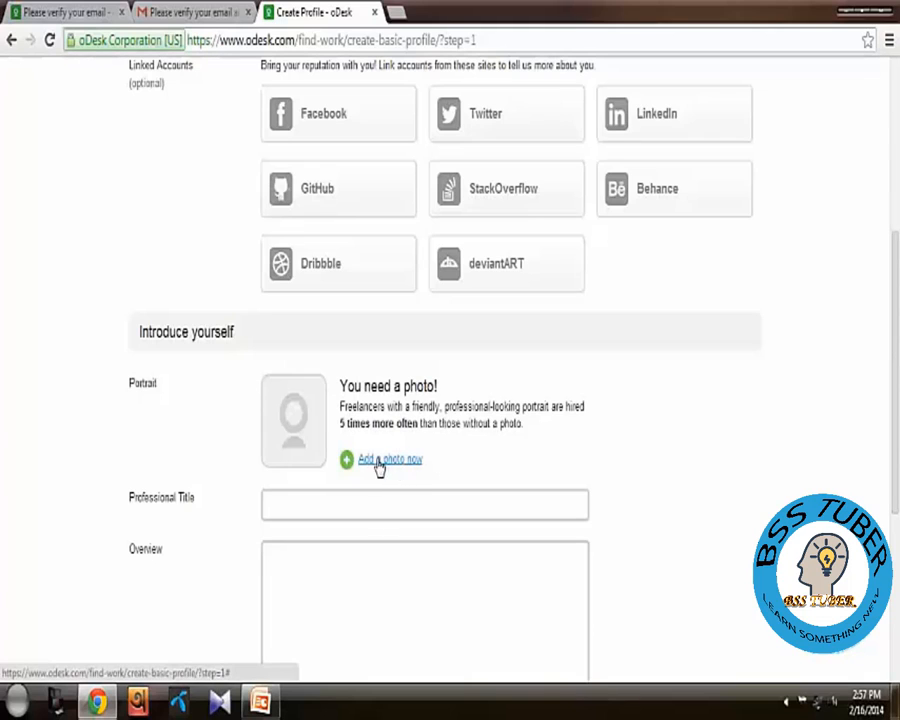
{"action": "left_click", "coordinate": [384, 463]}
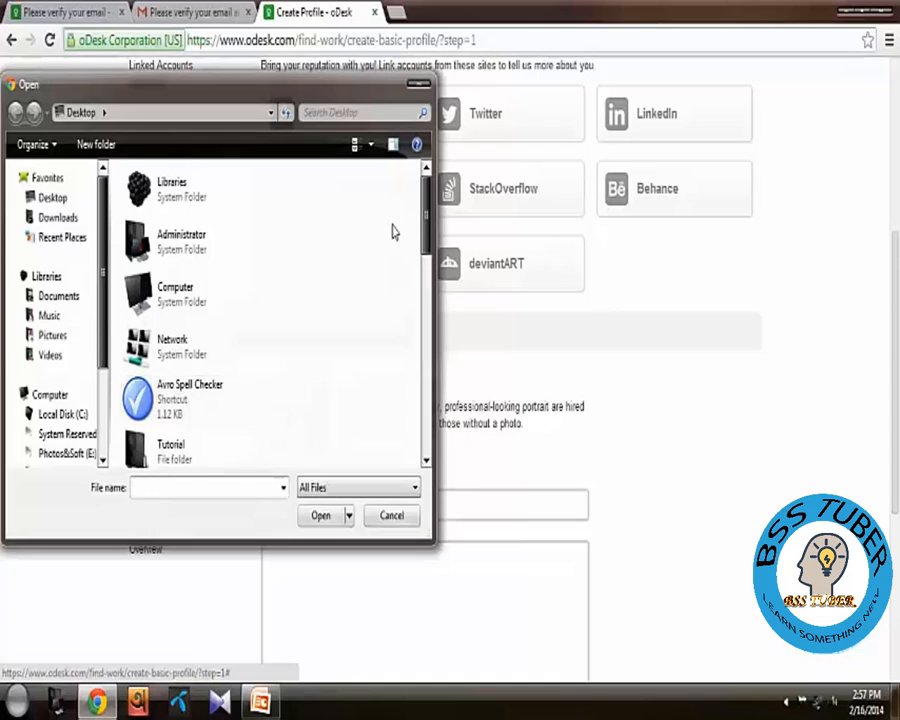
{"action": "scroll", "coordinate": [428, 215], "scroll_direction": "down", "scroll_amount": 10}
{"action": "left_click", "coordinate": [190, 280]}
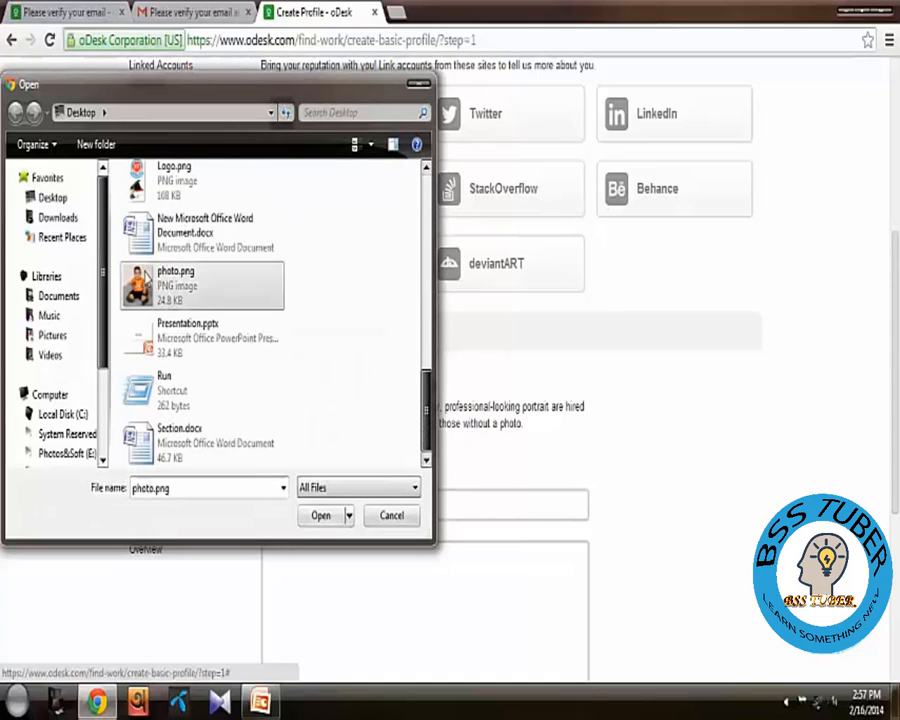
{"action": "left_click", "coordinate": [333, 514]}
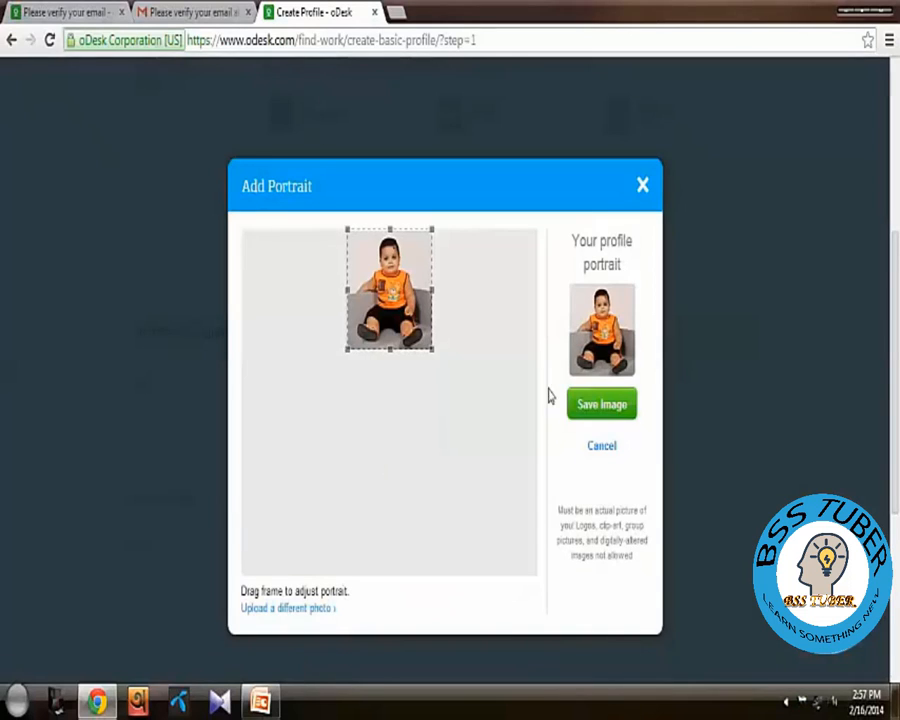
{"action": "left_click", "coordinate": [605, 410]}
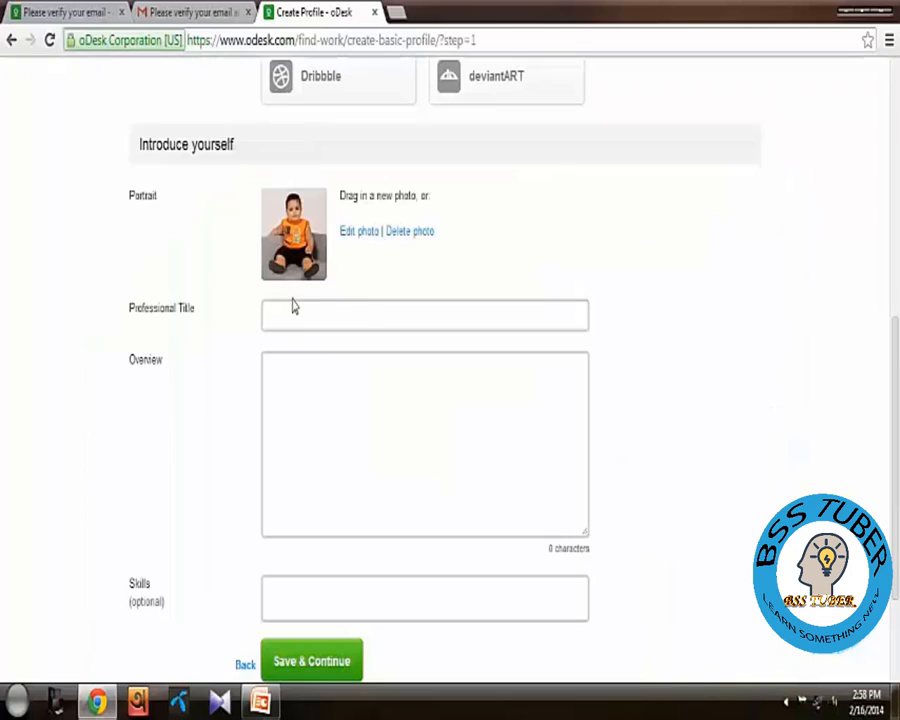
Enter the title 'Graphics Designer' and an overview about six years of professional design.
{"action": "left_click", "coordinate": [293, 318]}
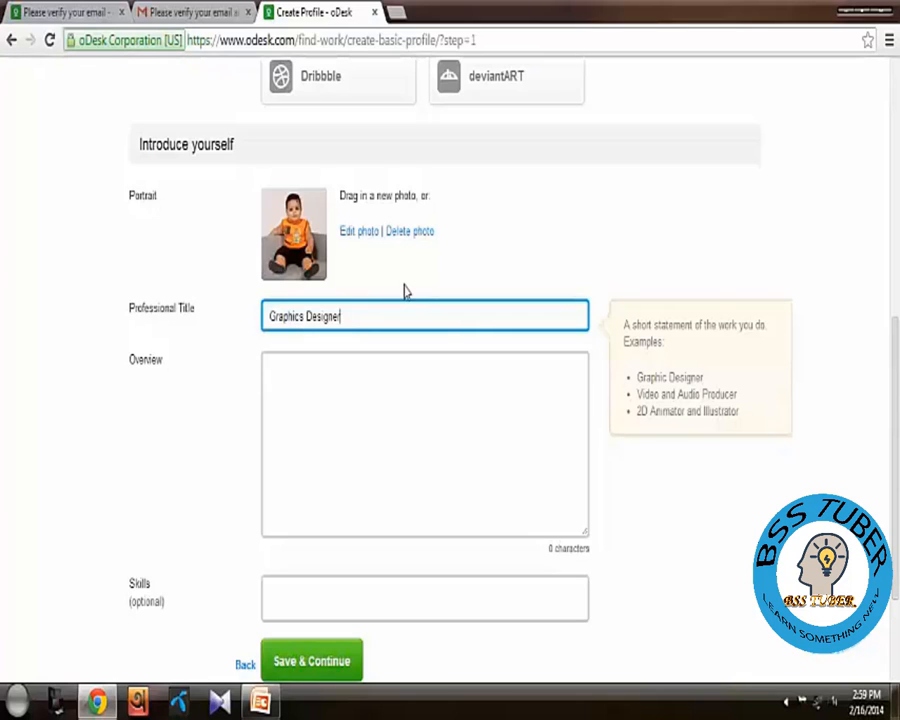
{"action": "left_click", "coordinate": [316, 398]}
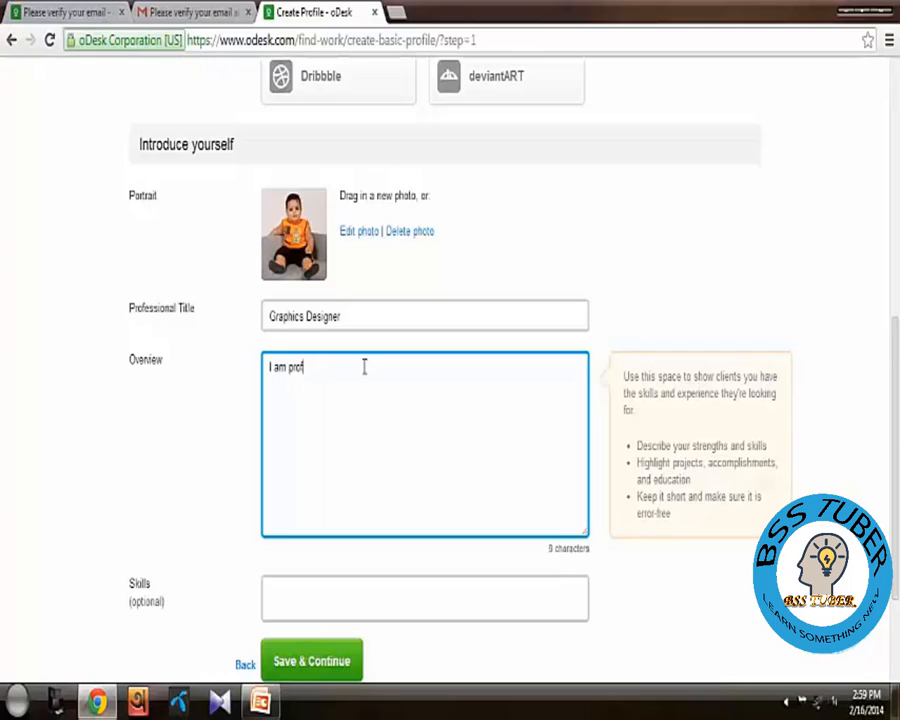
{"action": "type", "text": "essio"}
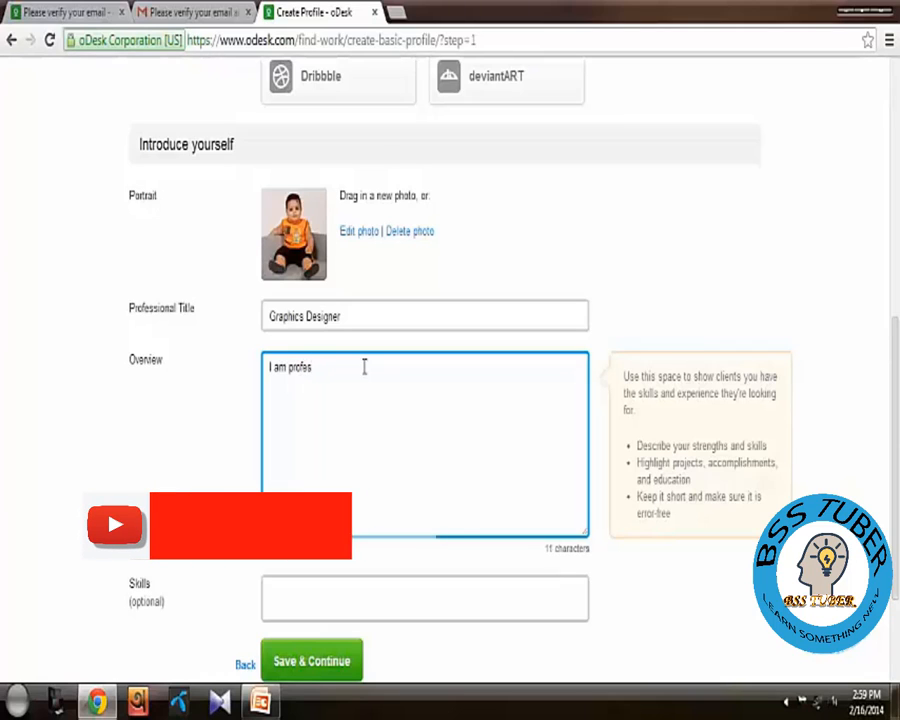
{"action": "type", "text": "nal"}
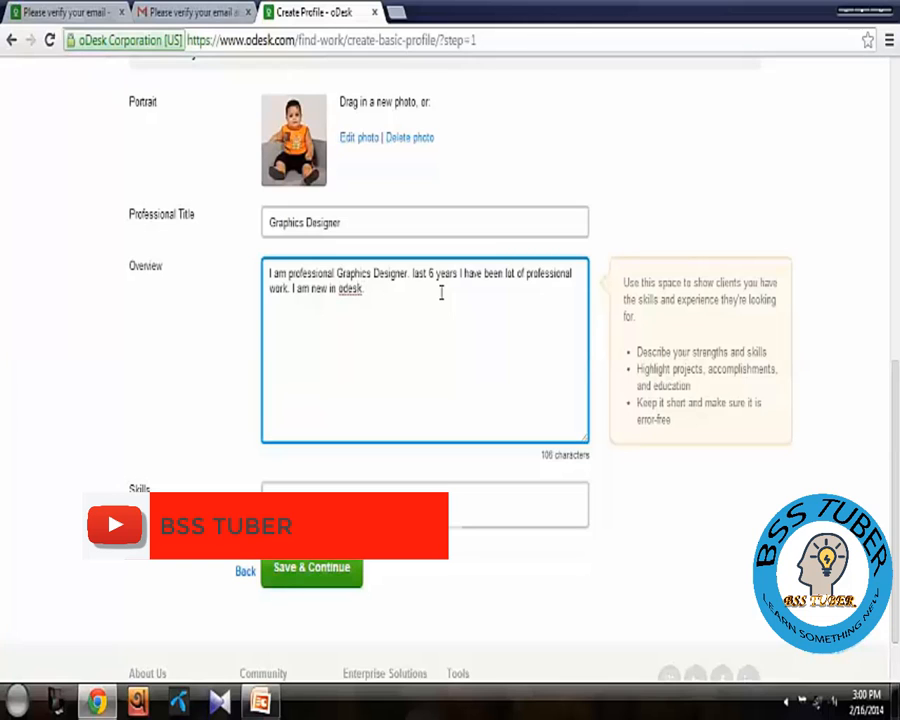
{"action": "right_click", "coordinate": [355, 290]}
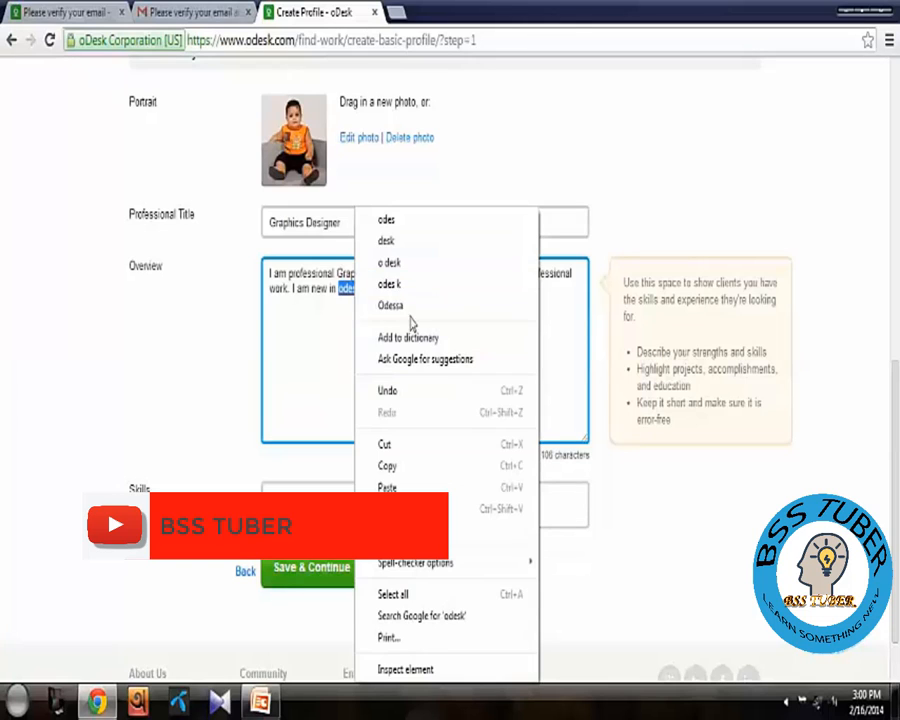
{"action": "left_click", "coordinate": [344, 302]}
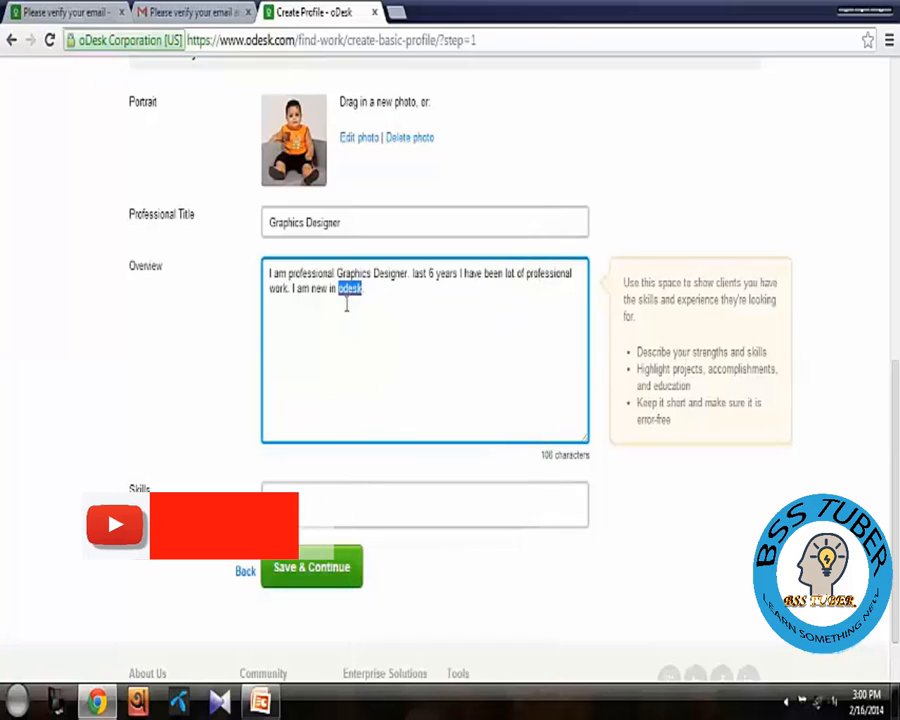
{"action": "left_click", "coordinate": [367, 290]}
Add skills adobe-photoshop, adobe-illustrator and microsoft-word, then save the profile's first step.
{"action": "left_click", "coordinate": [339, 504]}
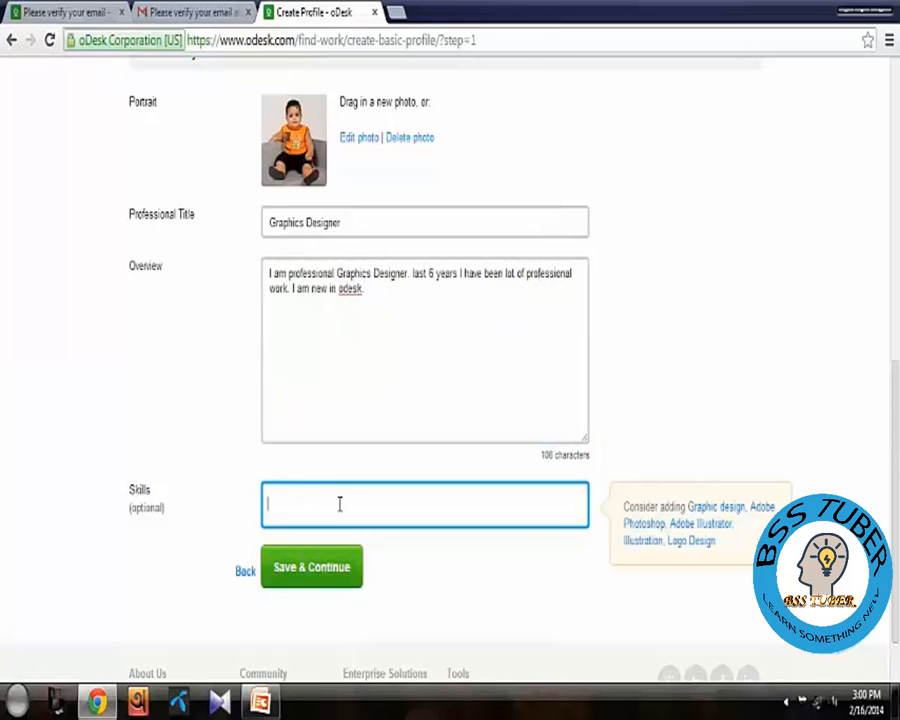
{"action": "scroll", "coordinate": [327, 440], "scroll_direction": "down", "scroll_amount": 2}
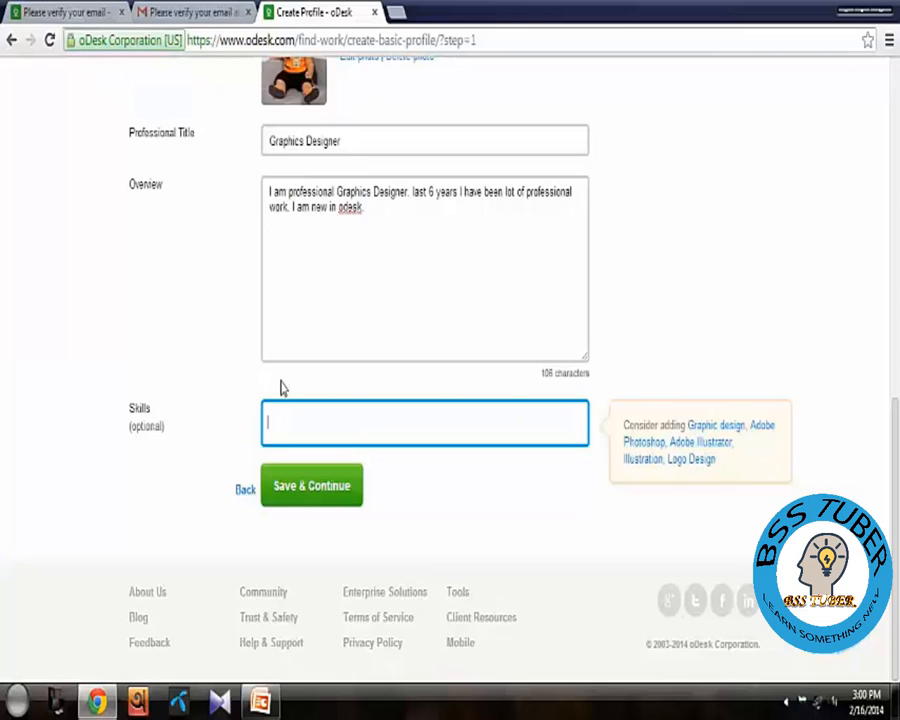
{"action": "type", "text": "p"}
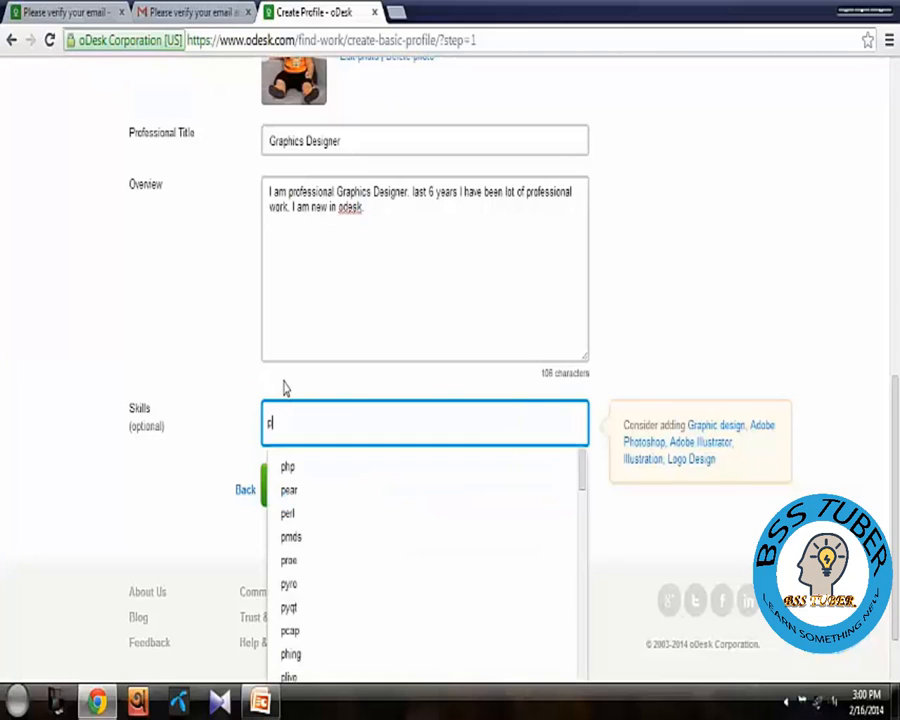
{"action": "type", "text": "hoto"}
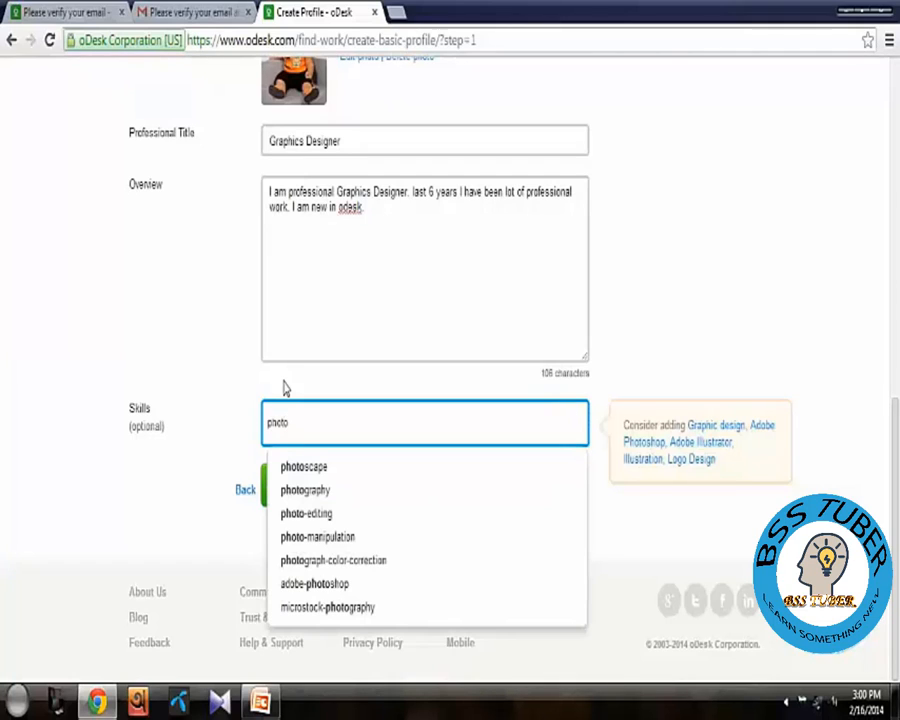
{"action": "left_click", "coordinate": [315, 583]}
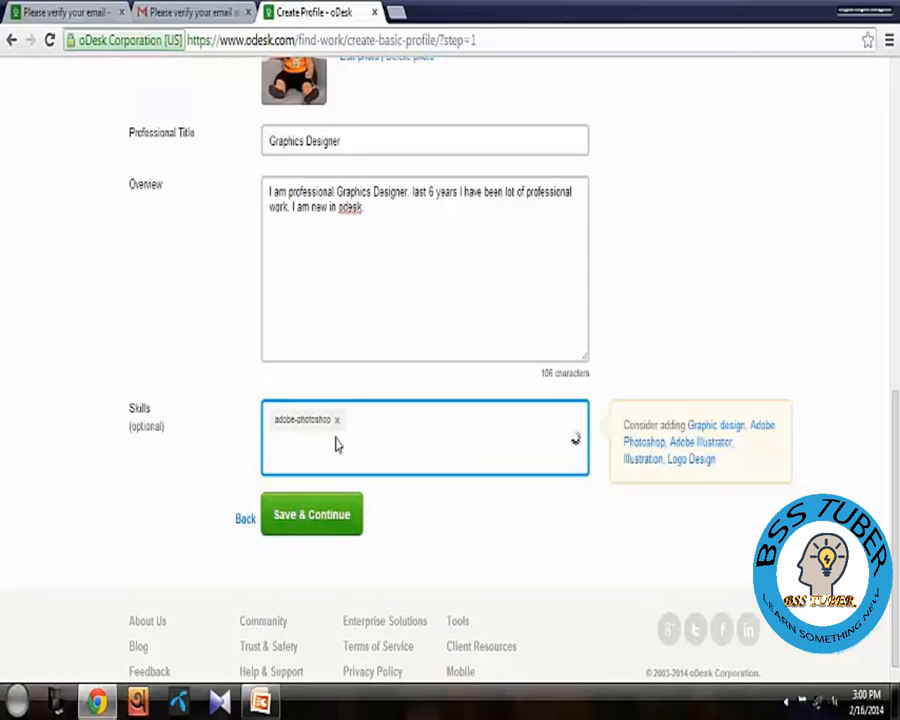
{"action": "type", "text": "adobe"}
{"action": "type", "text": "i"}
{"action": "key", "text": "BackSpace"}
{"action": "key", "text": "BackSpace"}
{"action": "key", "text": "BackSpace"}
{"action": "key", "text": "BackSpace"}
{"action": "key", "text": "BackSpace"}
{"action": "left_click", "coordinate": [326, 496]}
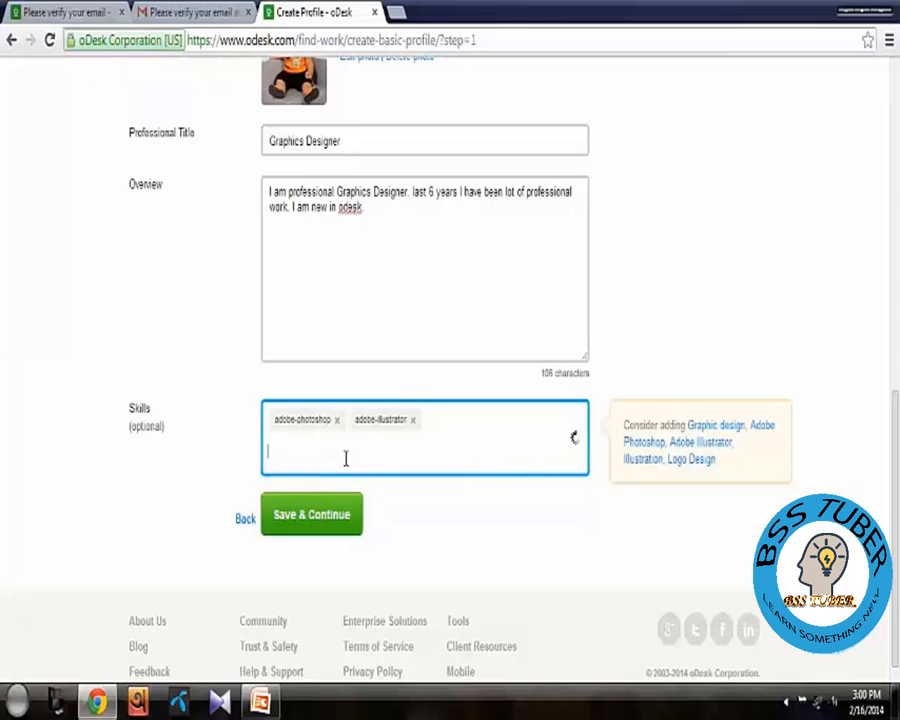
{"action": "type", "text": "word"}
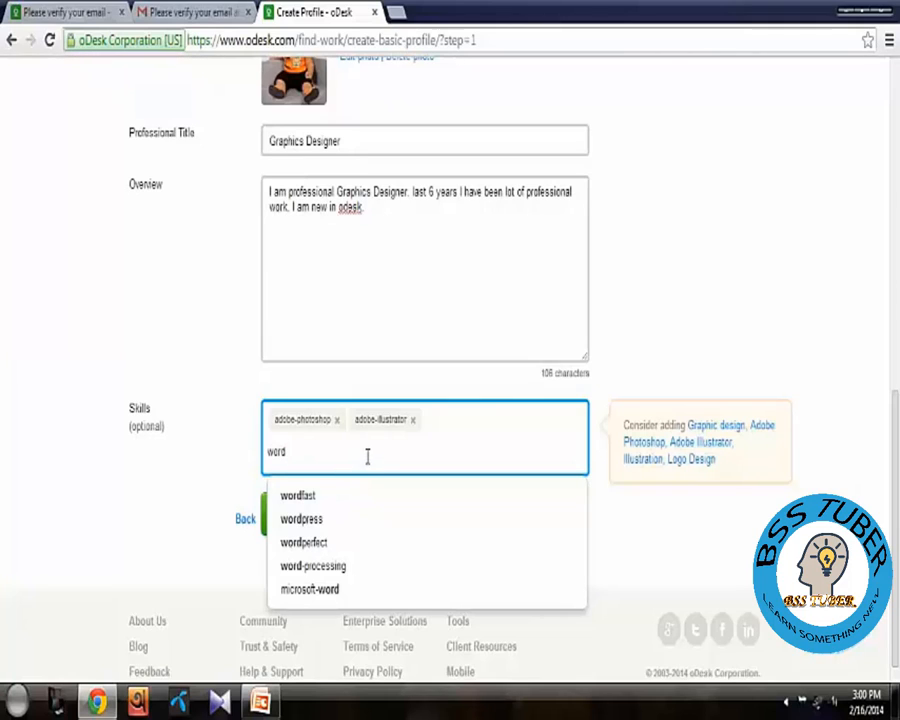
{"action": "left_click", "coordinate": [326, 589]}
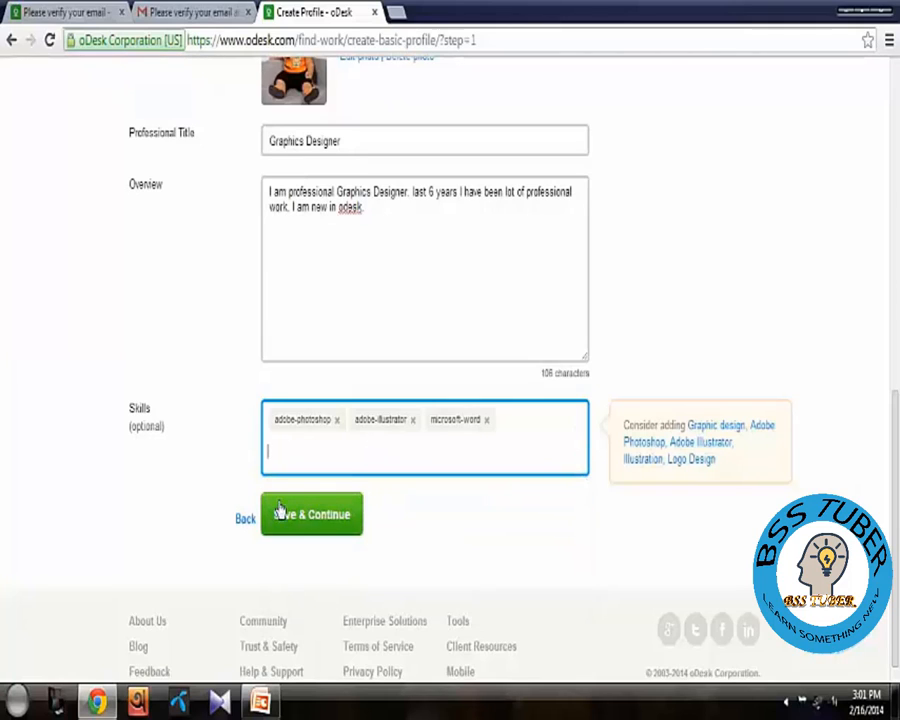
{"action": "left_click", "coordinate": [327, 514]}
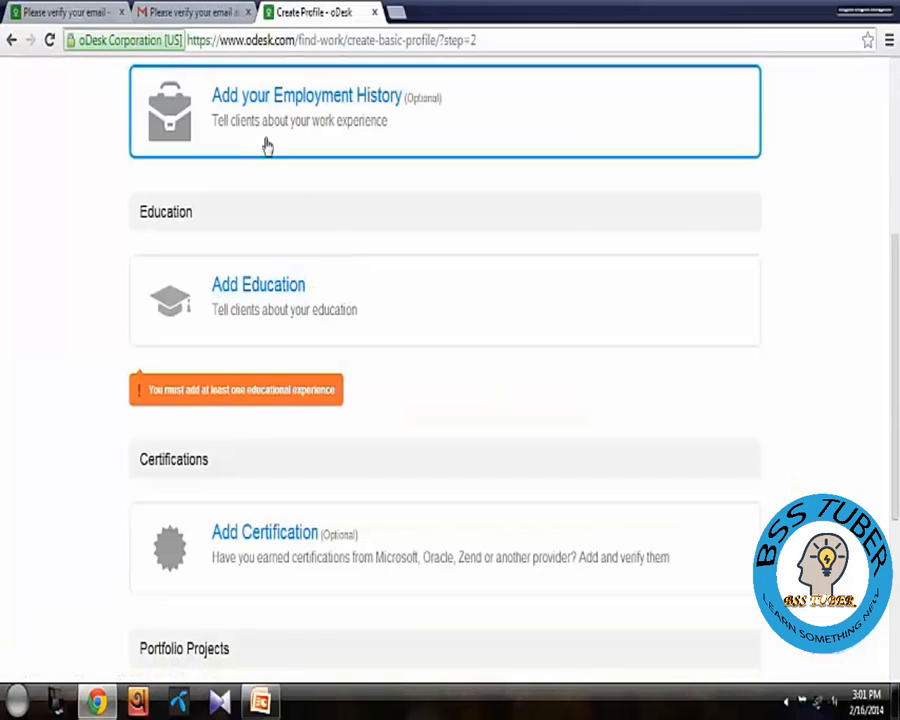
Add an education entry for Lalmonirhat Govt. High School and begin the degree with 'H'.
{"action": "scroll", "coordinate": [267, 146], "scroll_direction": "up", "scroll_amount": 1}
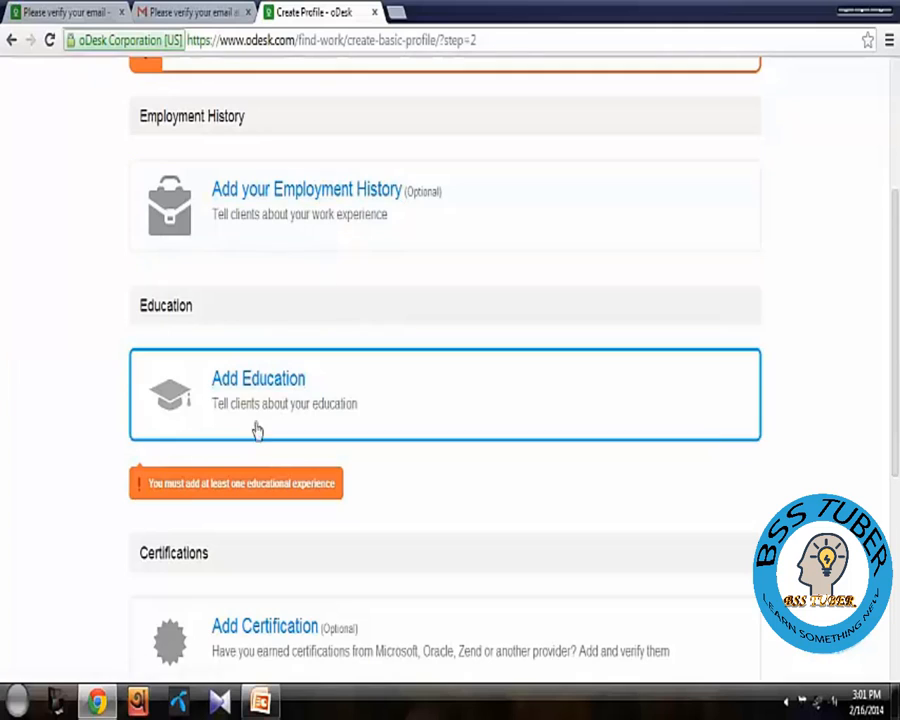
{"action": "left_click", "coordinate": [255, 377]}
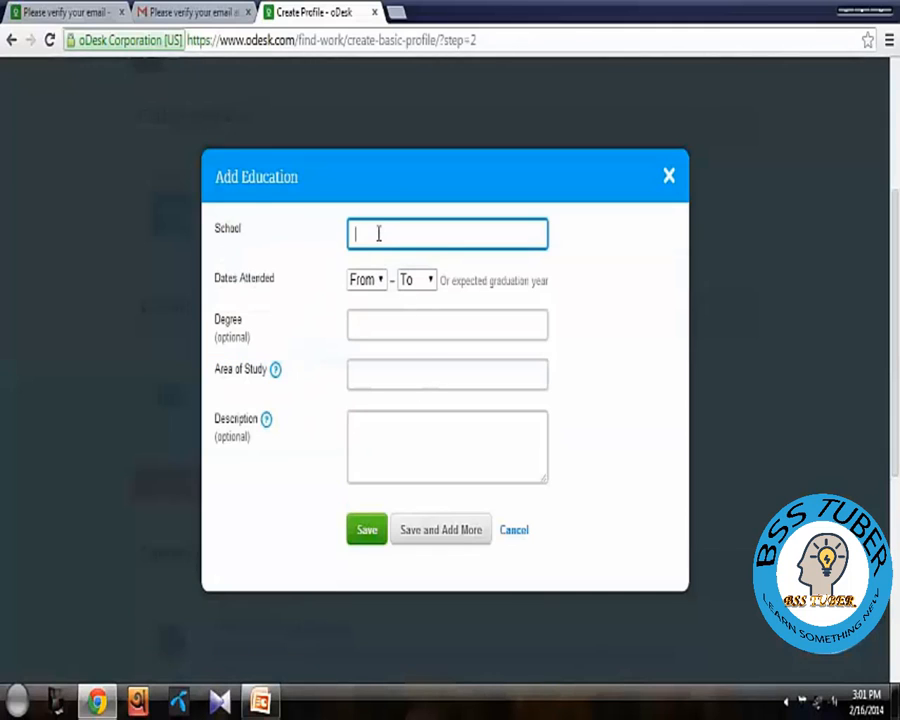
{"action": "type", "text": "Lalmonirhat Govt"}
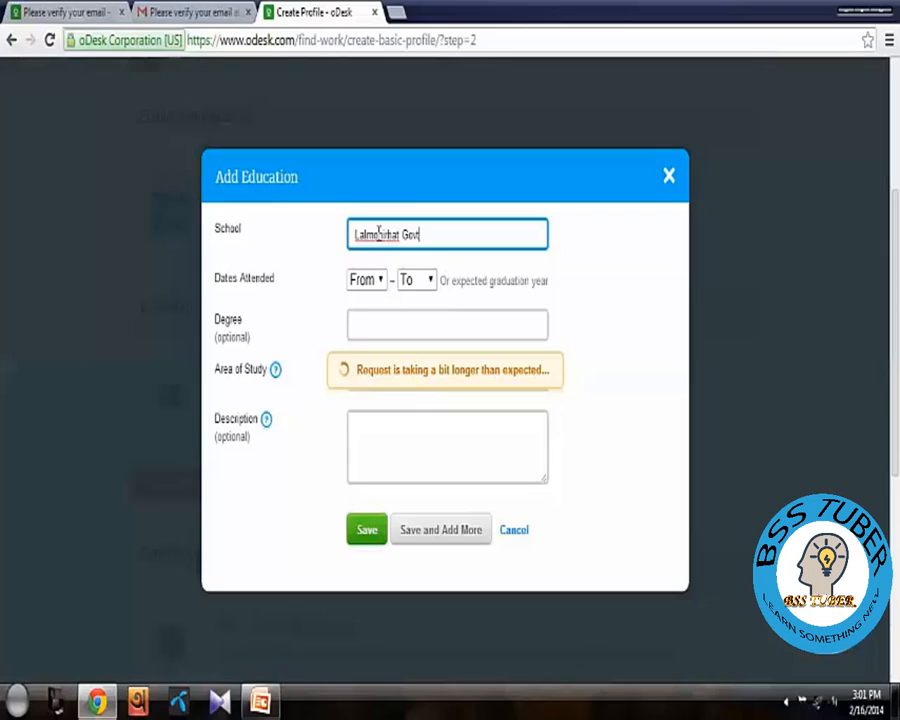
{"action": "type", "text": ". High"}
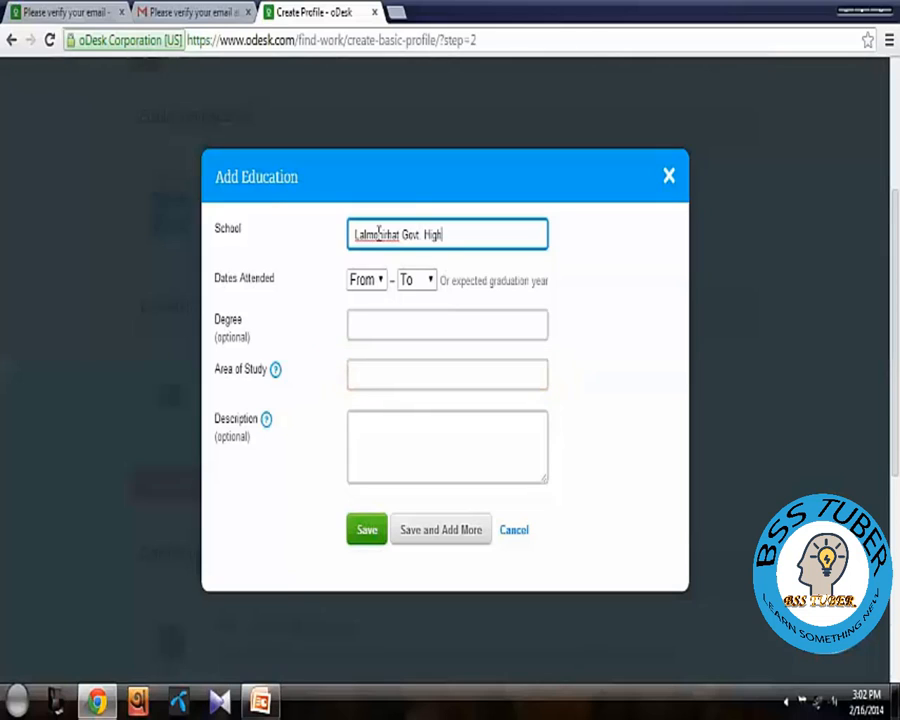
{"action": "type", "text": " School"}
{"action": "left_click", "coordinate": [393, 325]}
{"action": "type", "text": "H"}
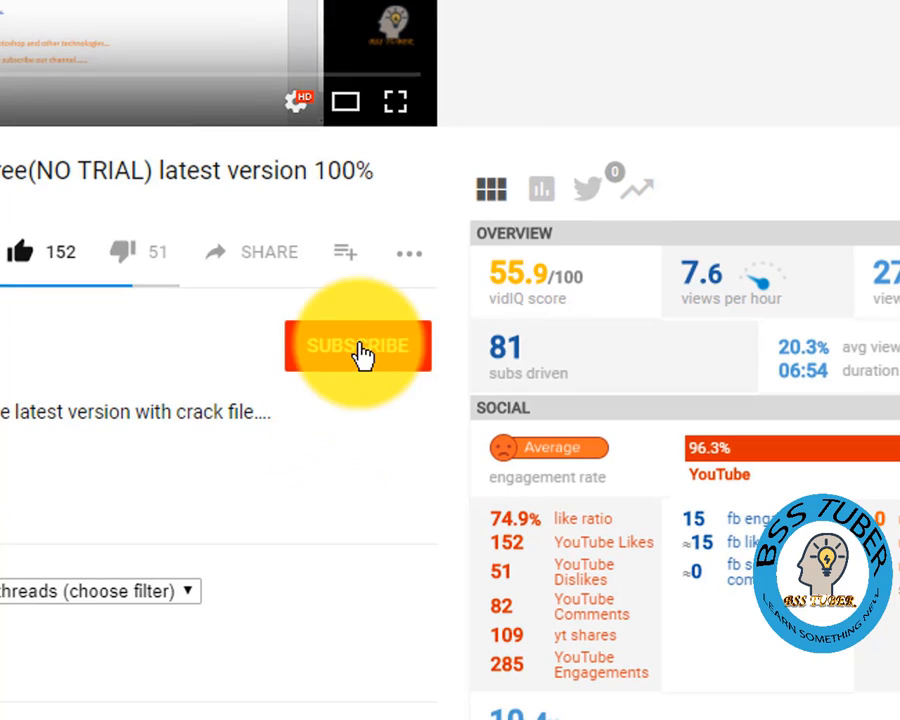
Subscribe to the YouTube channel and enable all notifications with the bell icon.
{"action": "left_click", "coordinate": [360, 348]}
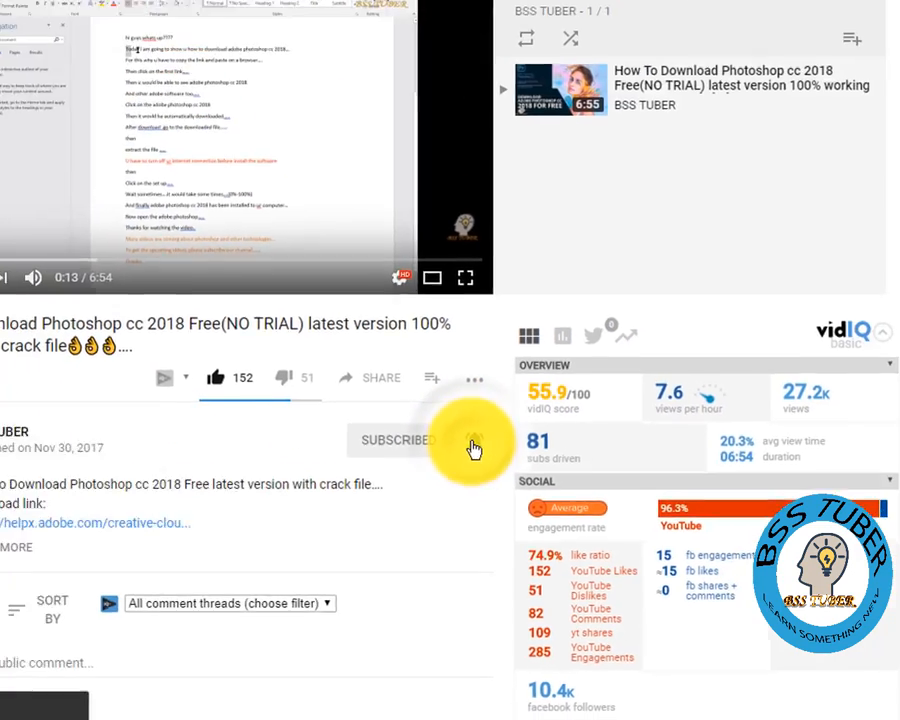
{"action": "left_click", "coordinate": [474, 447]}
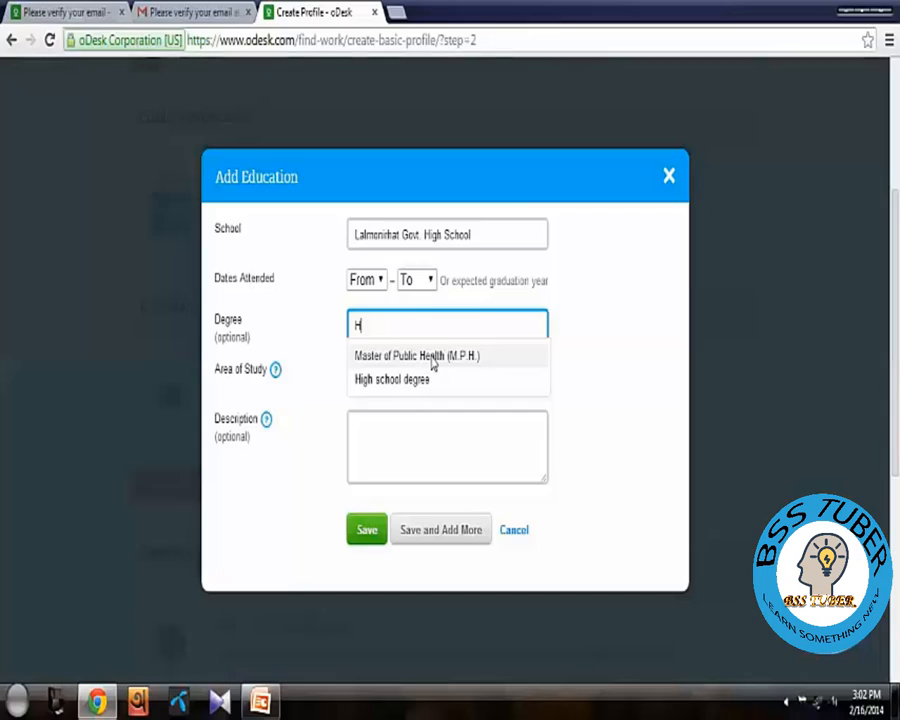
Choose Master of Public Health (M.P.H.) as the degree and change the school to Dhaka University.
{"action": "left_click", "coordinate": [432, 356]}
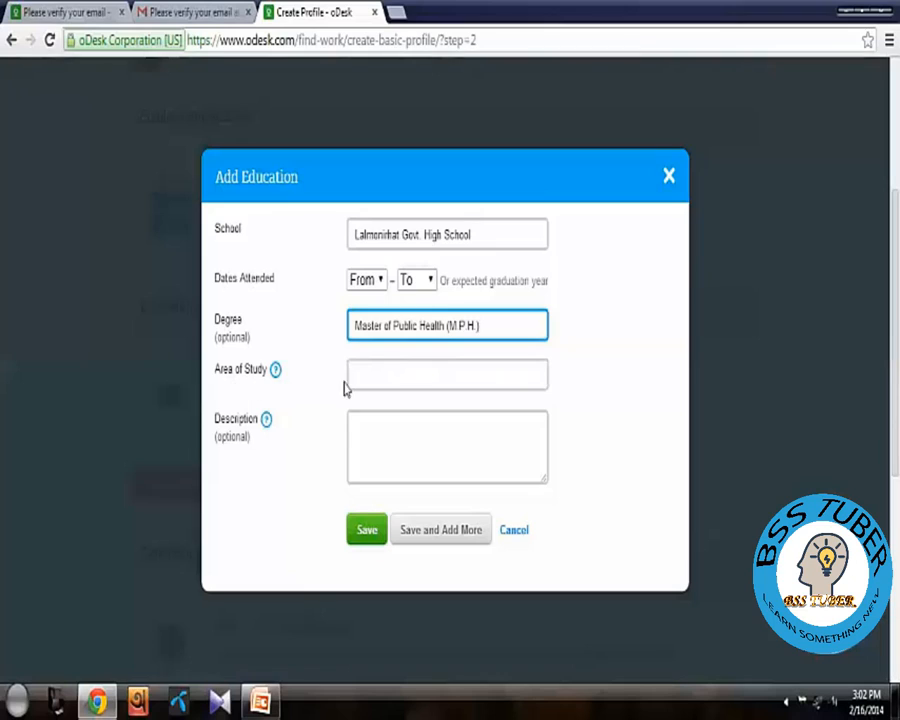
{"action": "left_click_drag", "start_coordinate": [474, 236], "coordinate": [400, 236]}
{"action": "left_click_drag", "start_coordinate": [331, 241], "coordinate": [362, 257]}
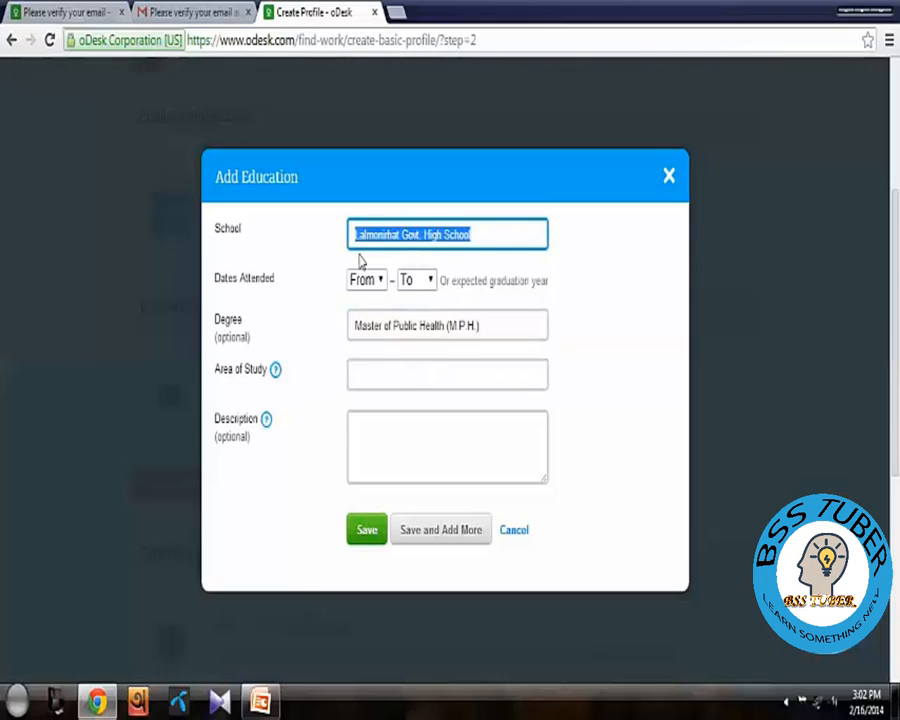
{"action": "type", "text": "Dhak"}
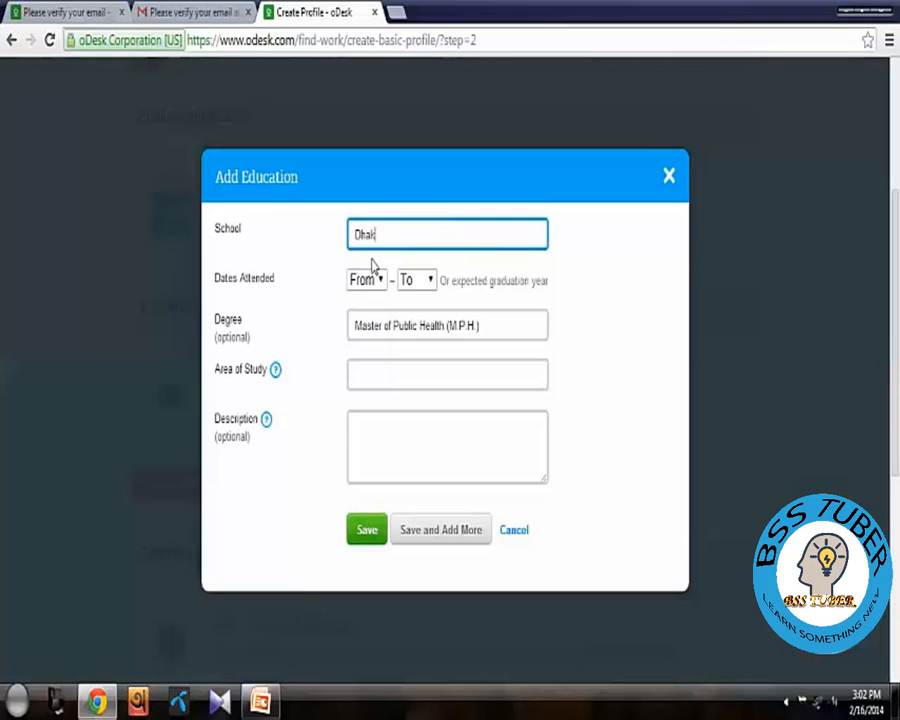
{"action": "type", "text": "a Universit"}
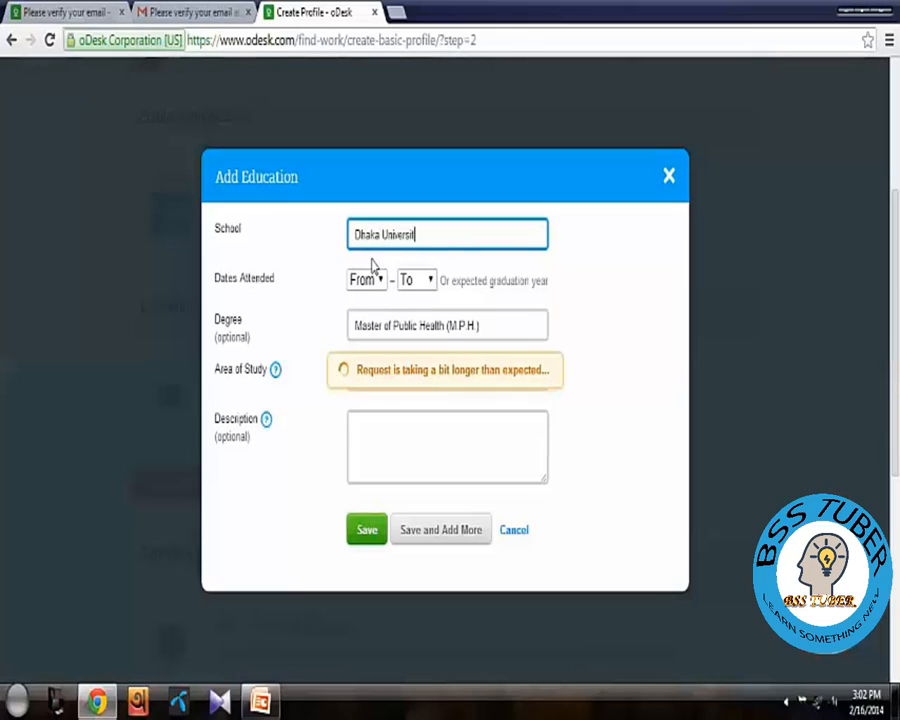
{"action": "type", "text": "y"}
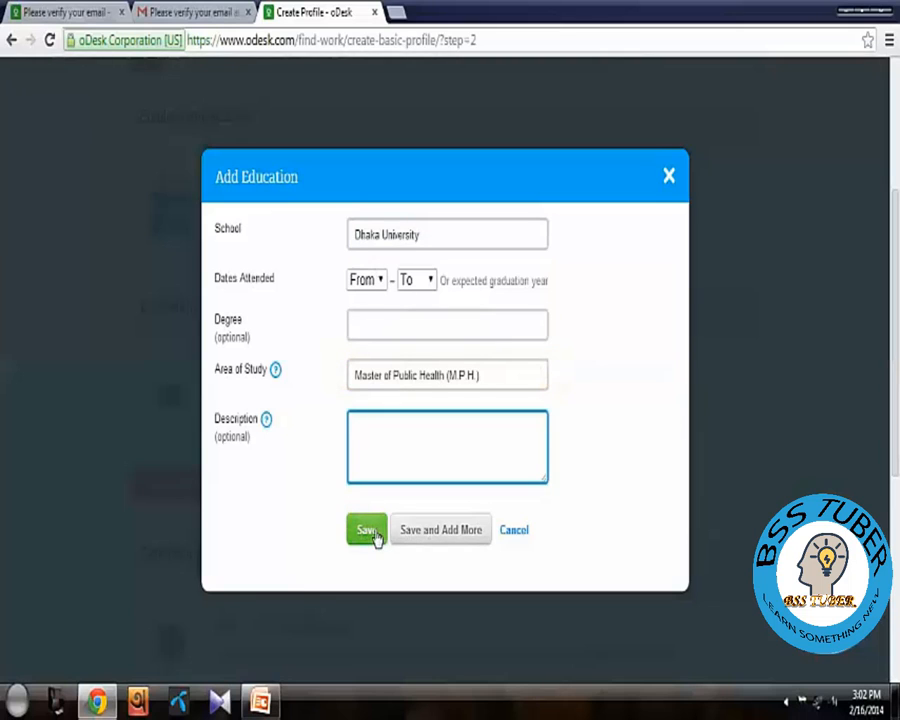
{"action": "left_click", "coordinate": [374, 535]}
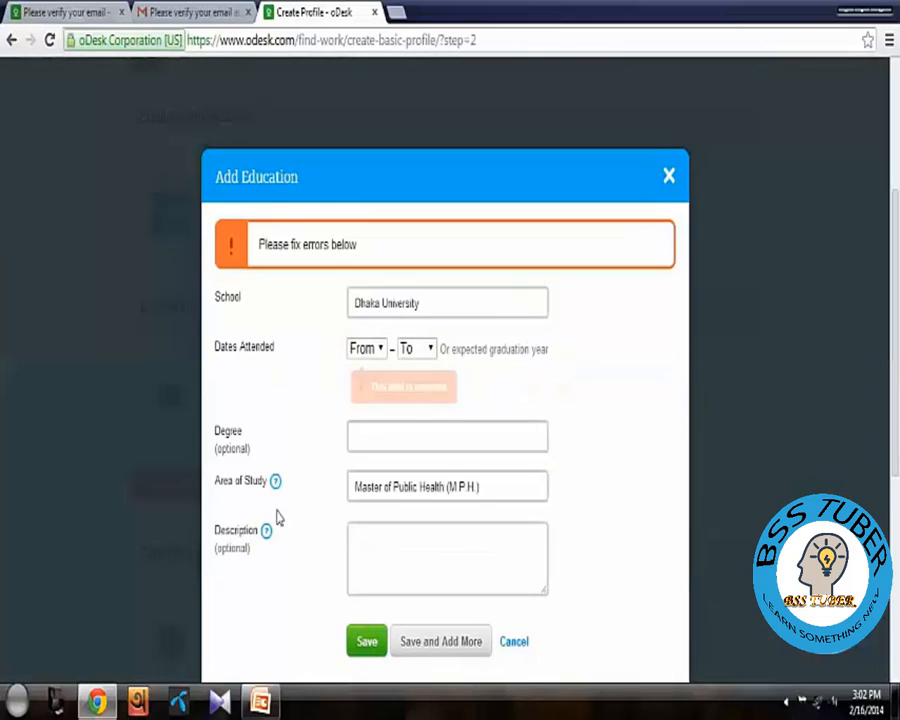
Set the attendance years to 2007–2012 and save the education entry.
{"action": "left_click", "coordinate": [380, 349]}
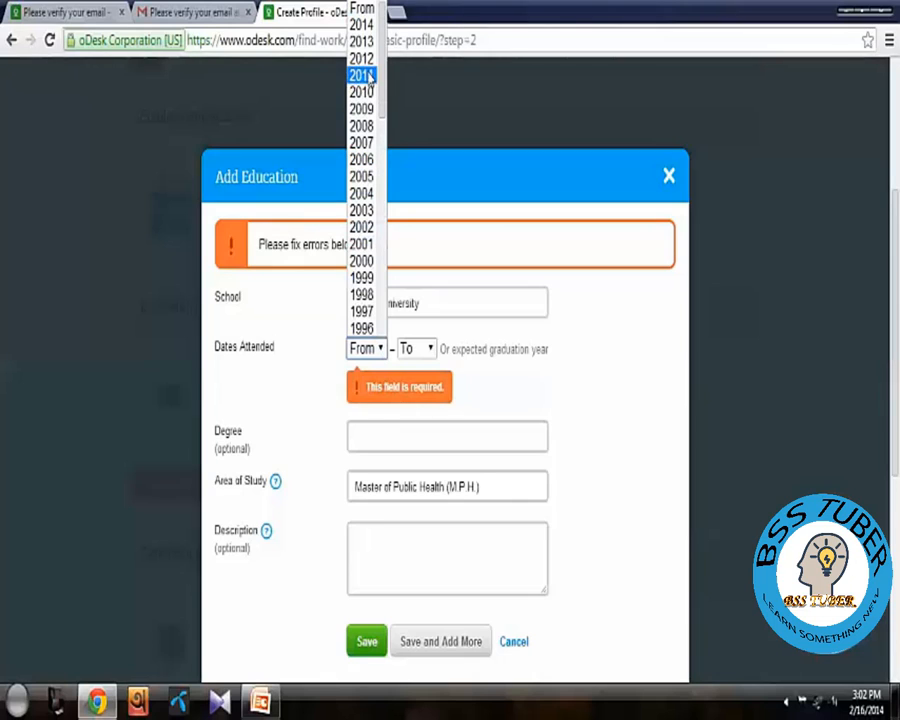
{"action": "left_click", "coordinate": [362, 142]}
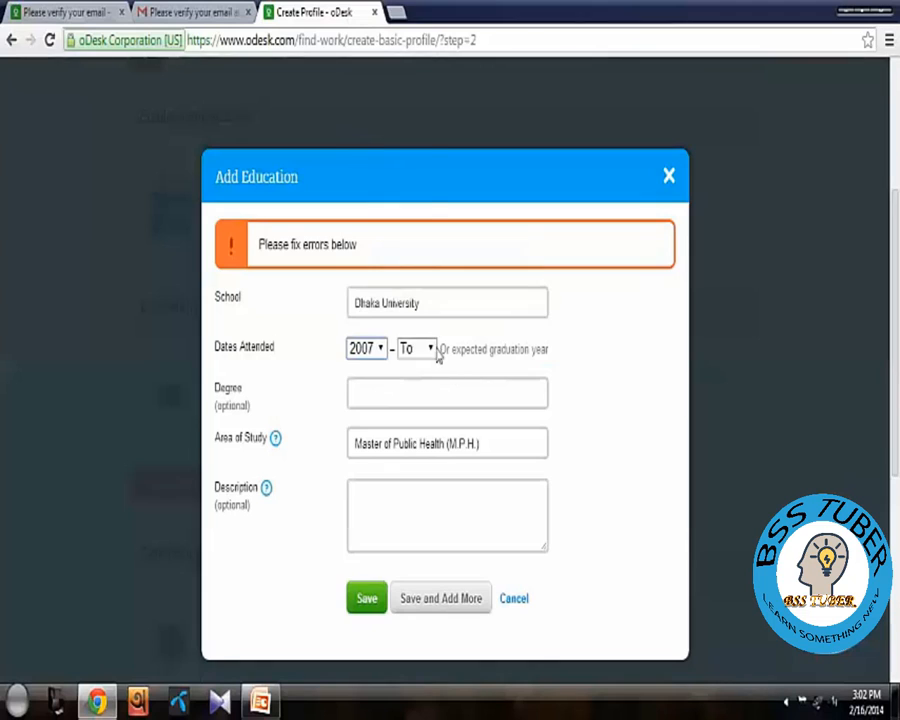
{"action": "left_click", "coordinate": [432, 351]}
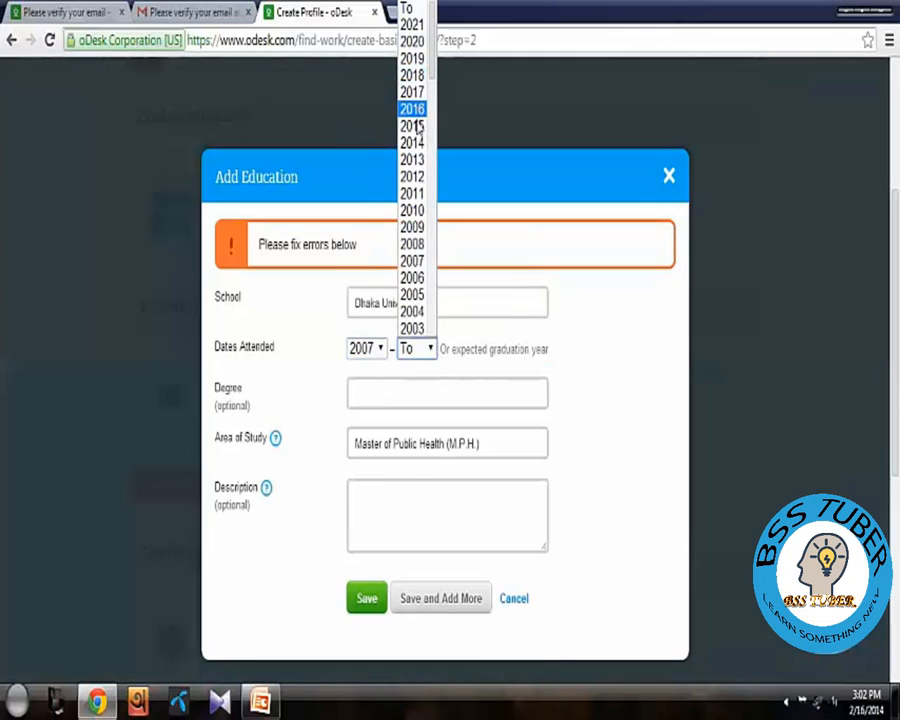
{"action": "left_click", "coordinate": [412, 177]}
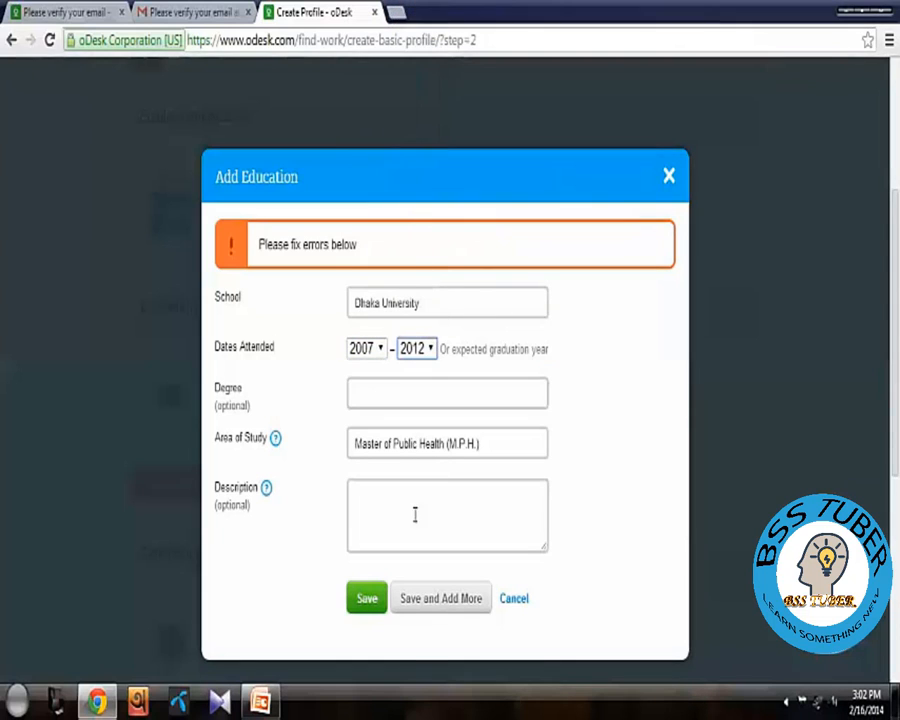
{"action": "left_click", "coordinate": [366, 598]}
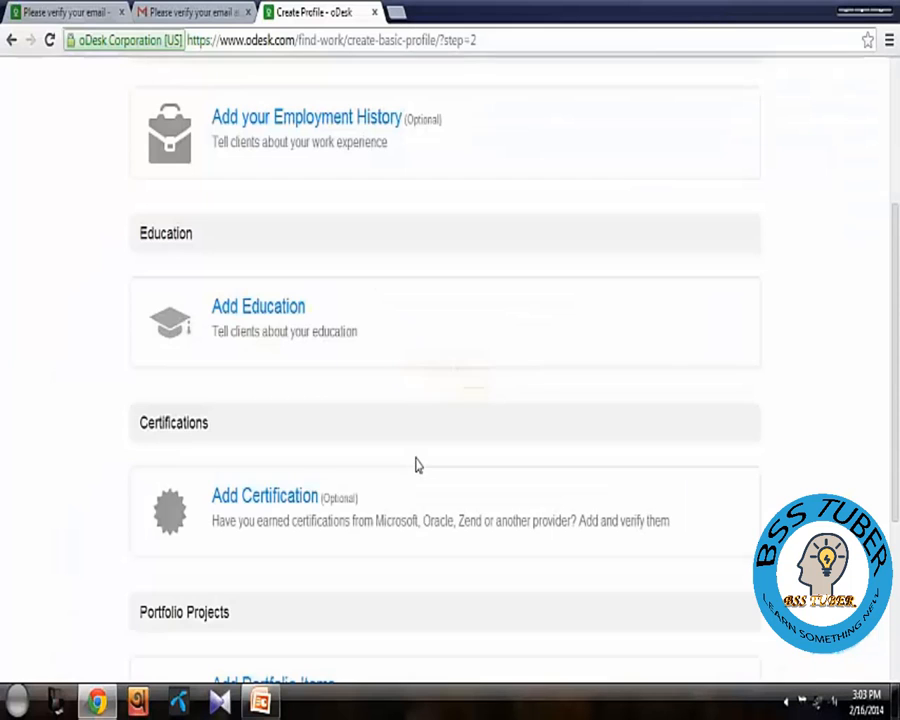
With the Dhaka University entry listed, continue from step 2 to the Final Details step.
{"action": "scroll", "coordinate": [317, 350], "scroll_direction": "up", "scroll_amount": 3}
{"action": "scroll", "coordinate": [328, 400], "scroll_direction": "down", "scroll_amount": 4}
{"action": "scroll", "coordinate": [328, 440], "scroll_direction": "down", "scroll_amount": 2}
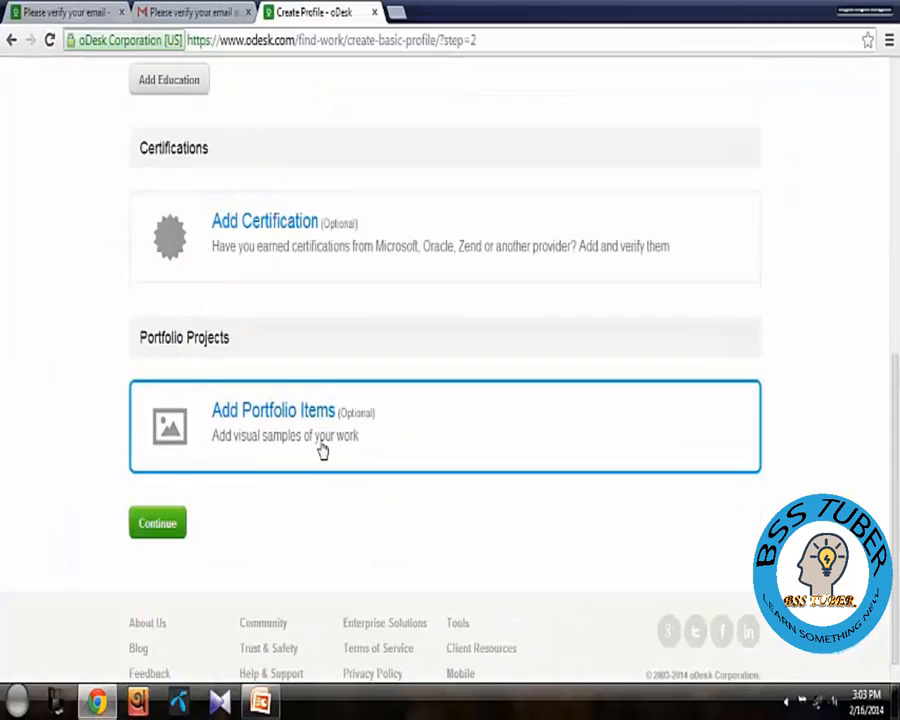
{"action": "scroll", "coordinate": [321, 448], "scroll_direction": "up", "scroll_amount": 5}
{"action": "scroll", "coordinate": [340, 460], "scroll_direction": "down", "scroll_amount": 1}
{"action": "scroll", "coordinate": [323, 458], "scroll_direction": "down", "scroll_amount": 3}
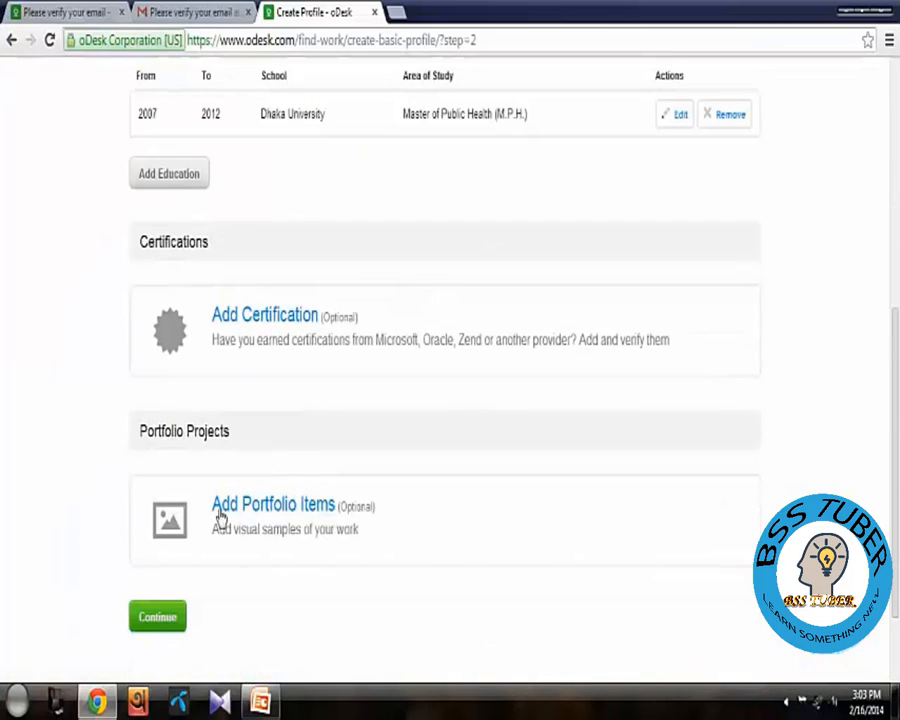
{"action": "left_click", "coordinate": [162, 618]}
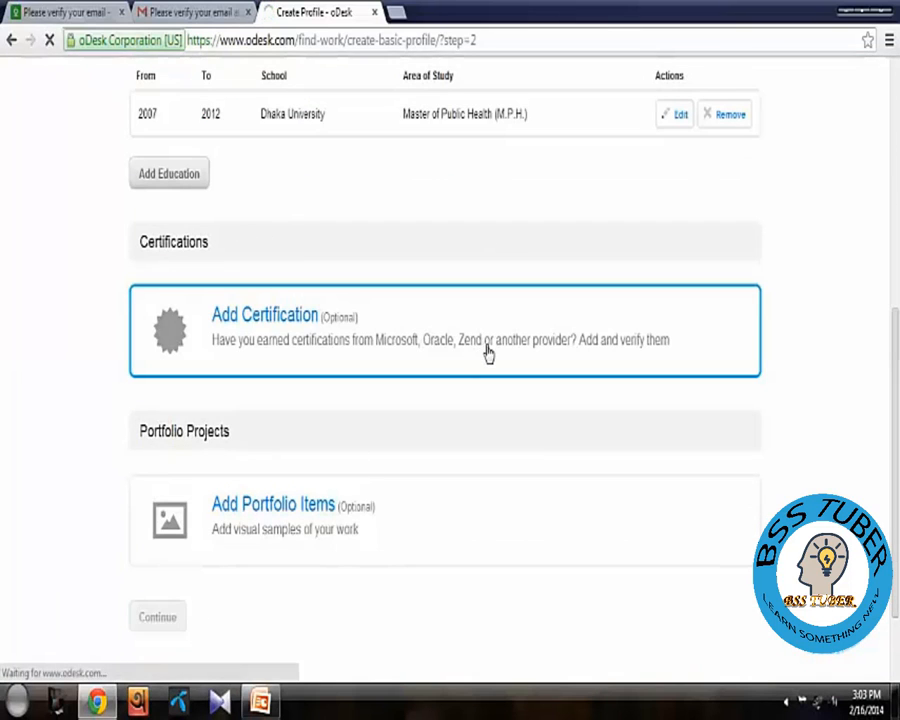
{"action": "scroll", "coordinate": [456, 325], "scroll_direction": "down", "scroll_amount": 1}
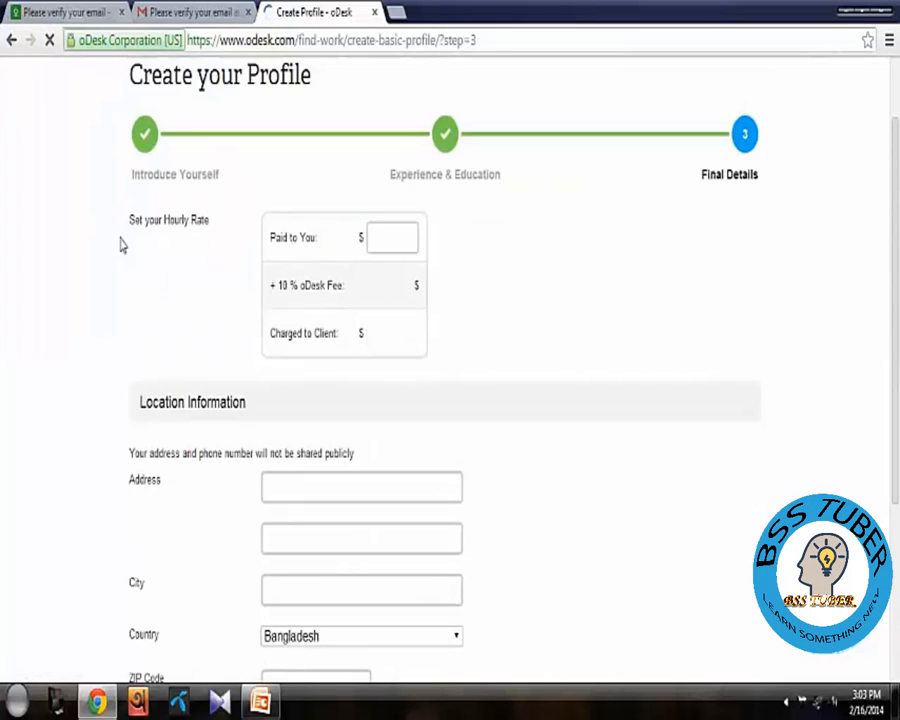
Set the hourly rate paid to you to $2.00, so the client pays $2.22.
{"action": "left_click", "coordinate": [377, 241]}
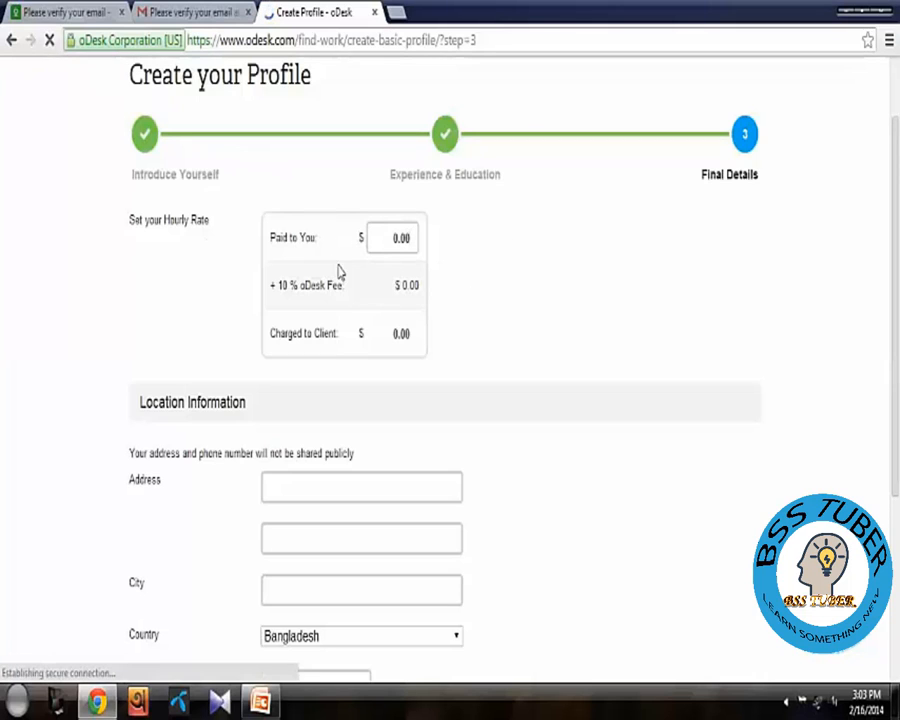
{"action": "double_click", "coordinate": [414, 236]}
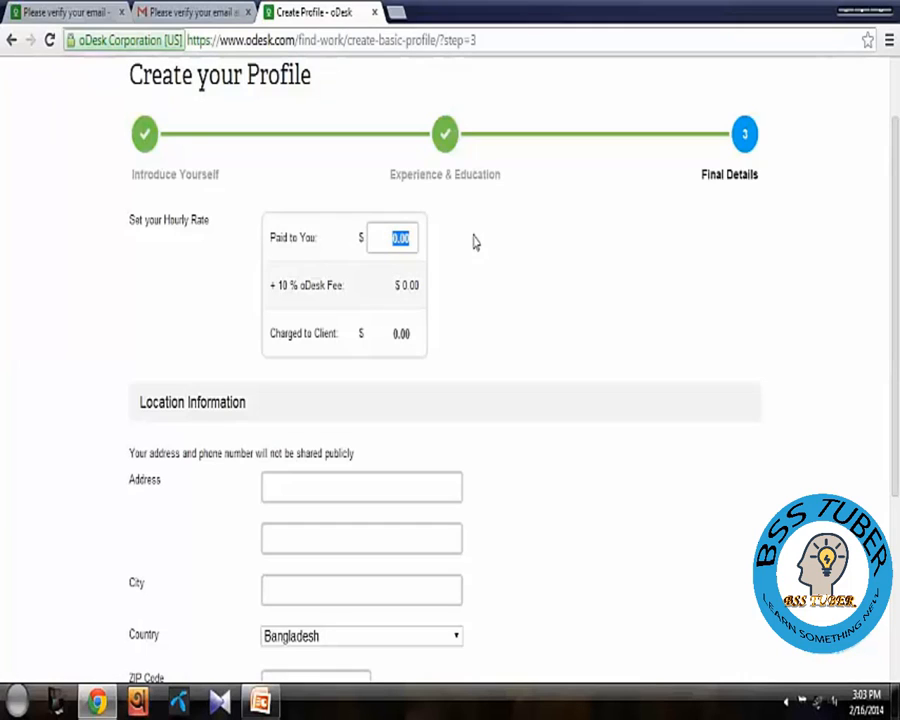
{"action": "type", "text": "2"}
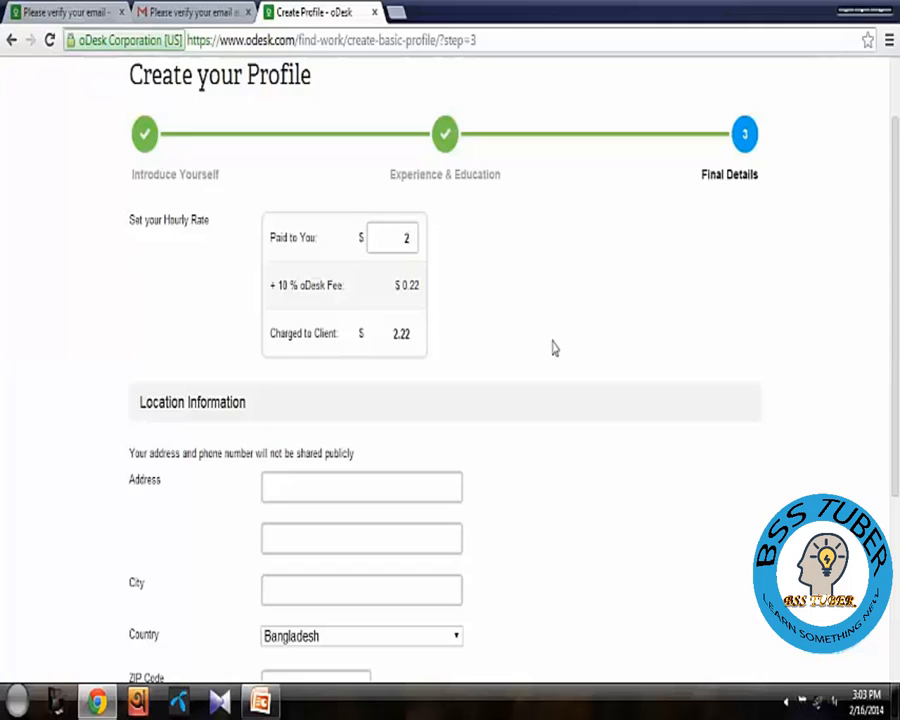
{"action": "left_click", "coordinate": [549, 350]}
Fill in the street address and enter Dhaka as the city.
{"action": "scroll", "coordinate": [220, 485], "scroll_direction": "down", "scroll_amount": 2}
{"action": "scroll", "coordinate": [468, 166], "scroll_direction": "up", "scroll_amount": 2}
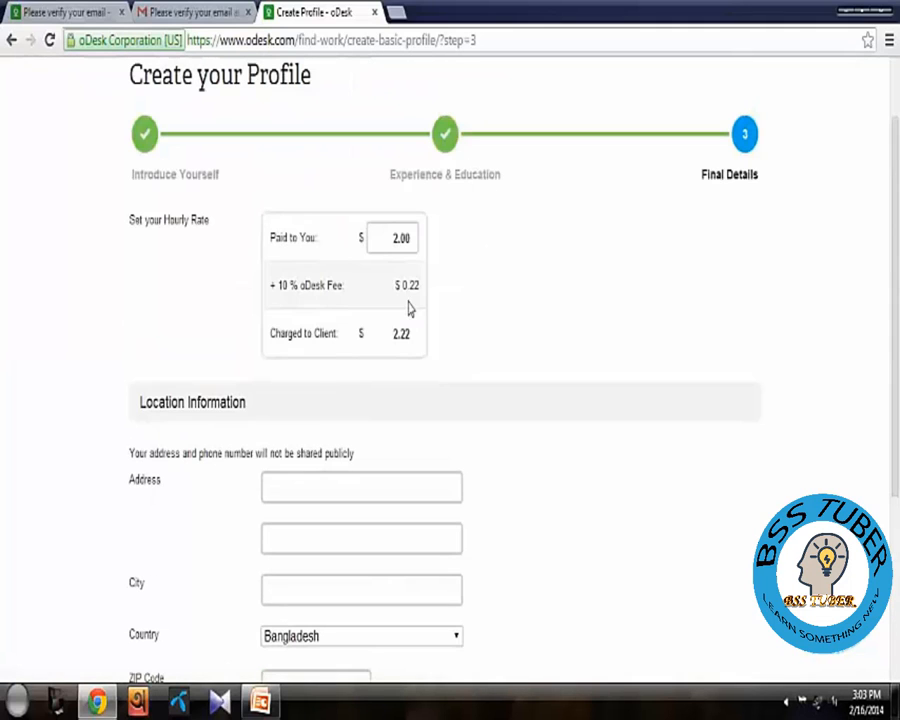
{"action": "scroll", "coordinate": [237, 436], "scroll_direction": "down", "scroll_amount": 1}
{"action": "left_click", "coordinate": [338, 400]}
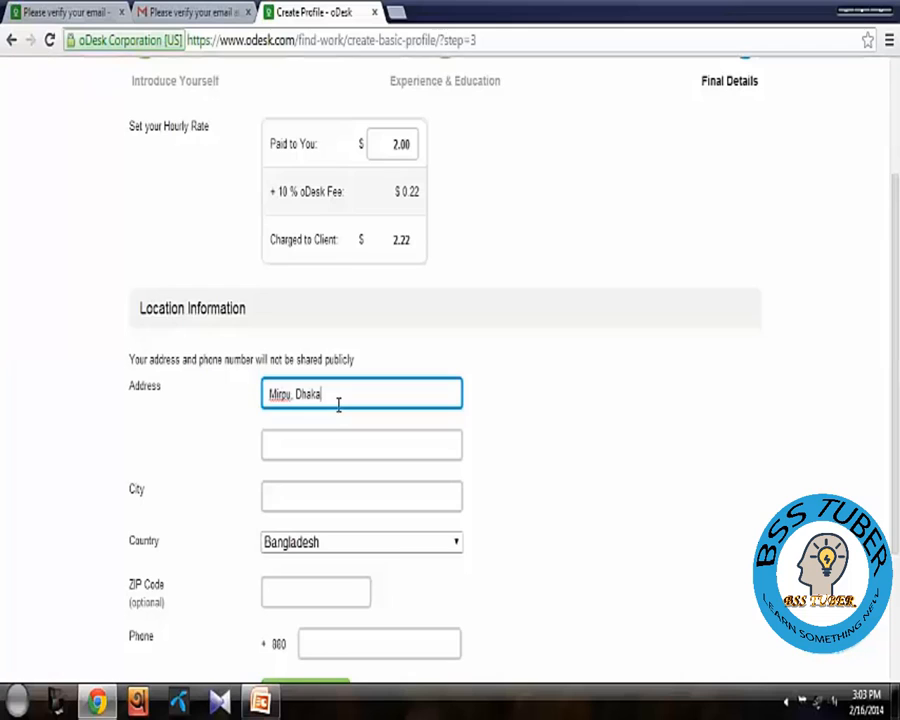
{"action": "left_click", "coordinate": [297, 484]}
{"action": "type", "text": "D"}
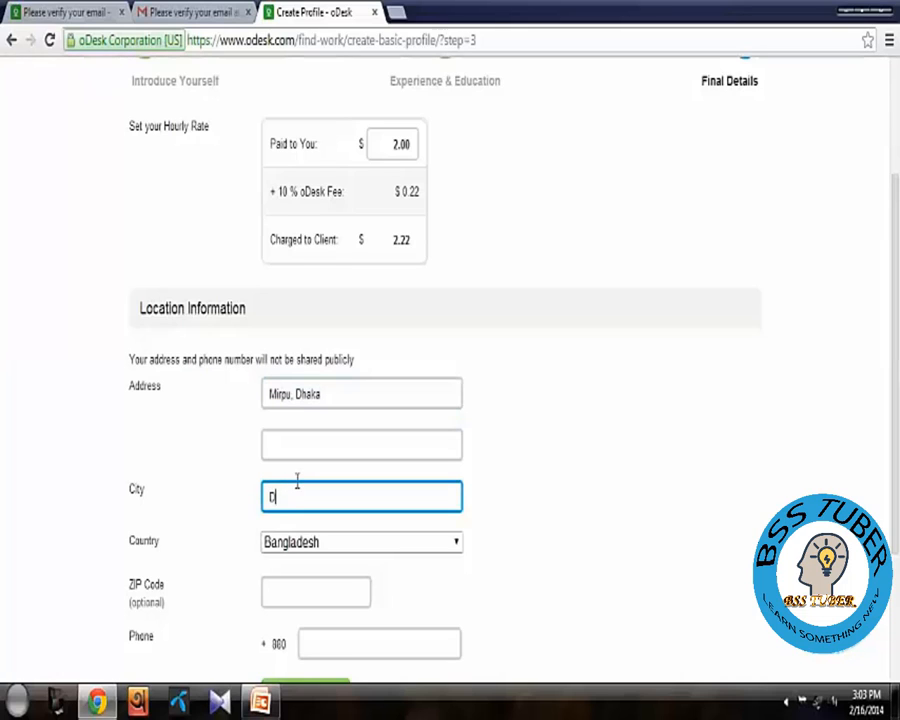
{"action": "type", "text": "haka"}
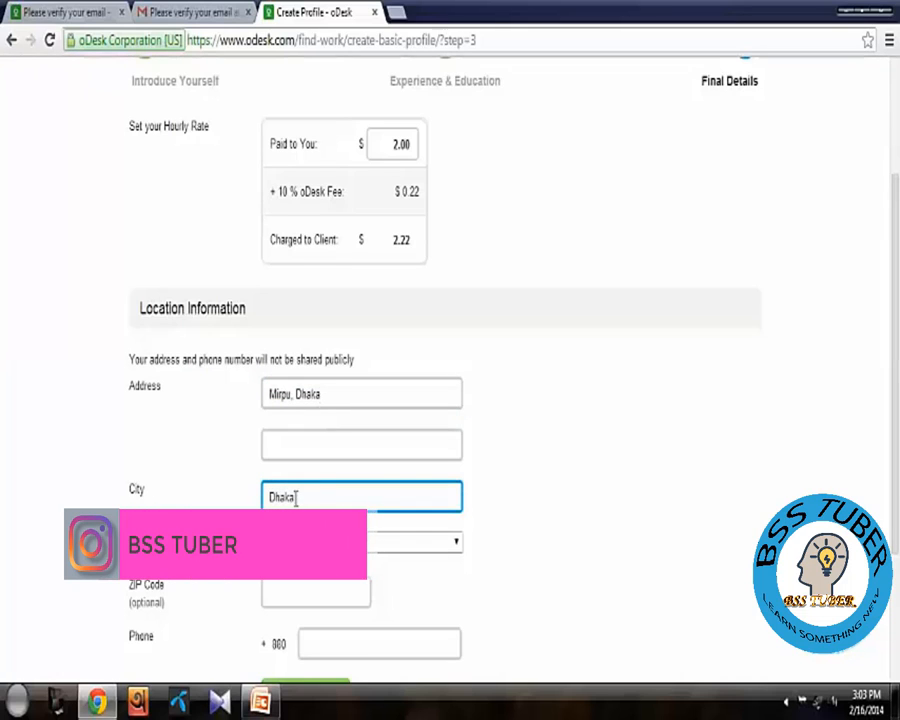
{"action": "scroll", "coordinate": [296, 497], "scroll_direction": "down", "scroll_amount": 1}
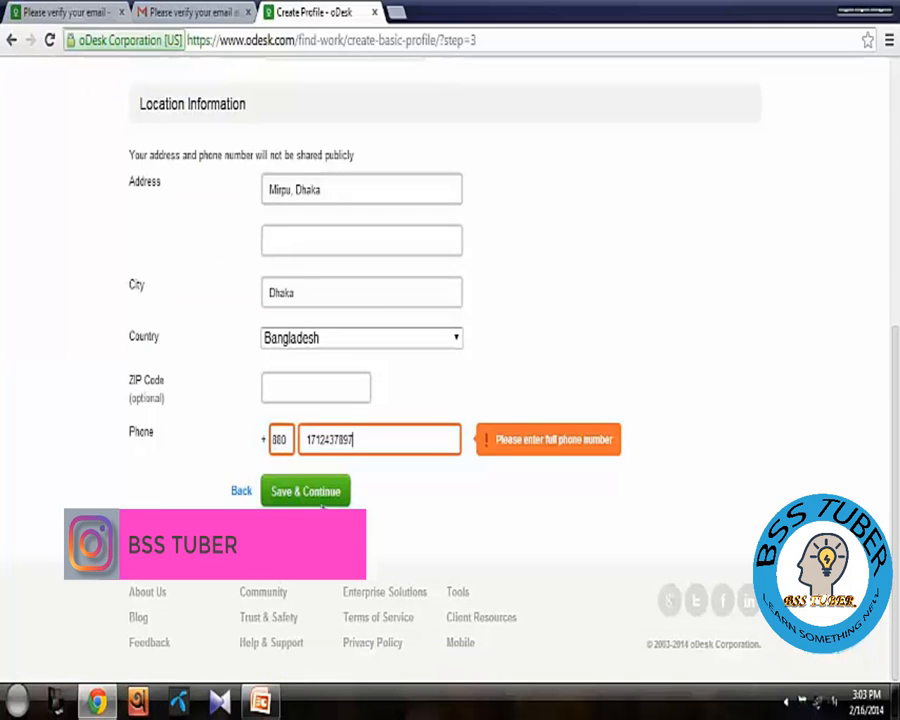
Save the final details and scroll the job feed down to the My Categories list.
{"action": "left_click", "coordinate": [321, 490]}
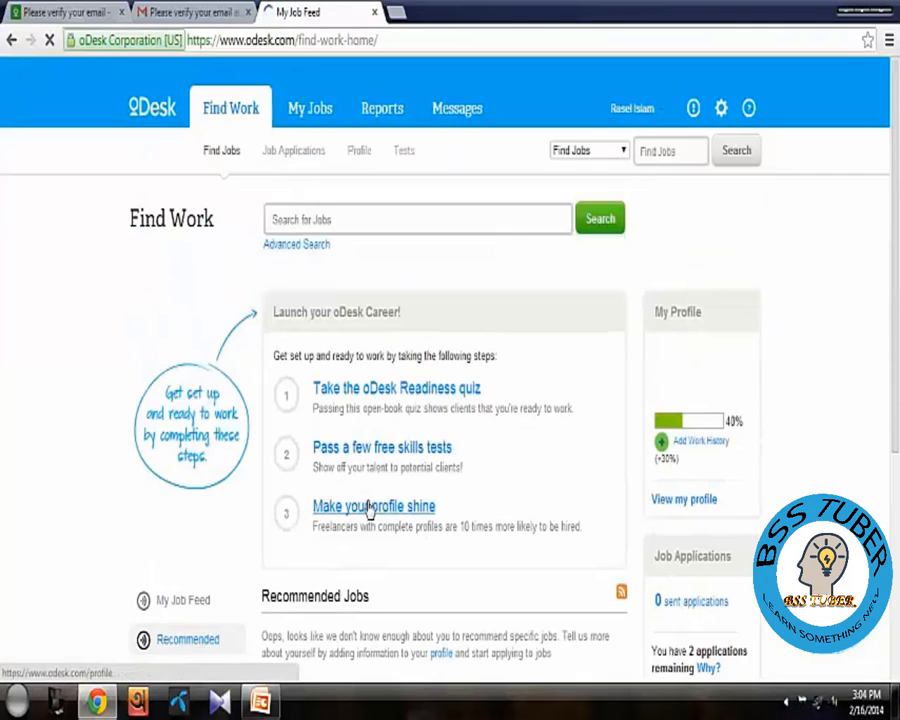
{"action": "scroll", "coordinate": [366, 505], "scroll_direction": "down", "scroll_amount": 1}
{"action": "scroll", "coordinate": [300, 468], "scroll_direction": "up", "scroll_amount": 1}
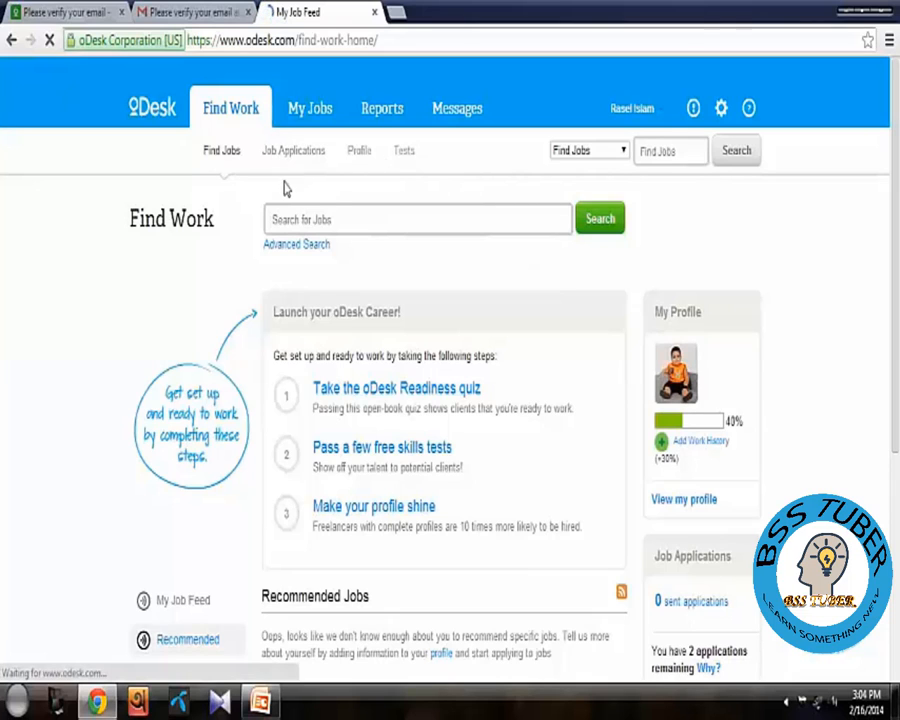
{"action": "scroll", "coordinate": [266, 366], "scroll_direction": "down", "scroll_amount": 3}
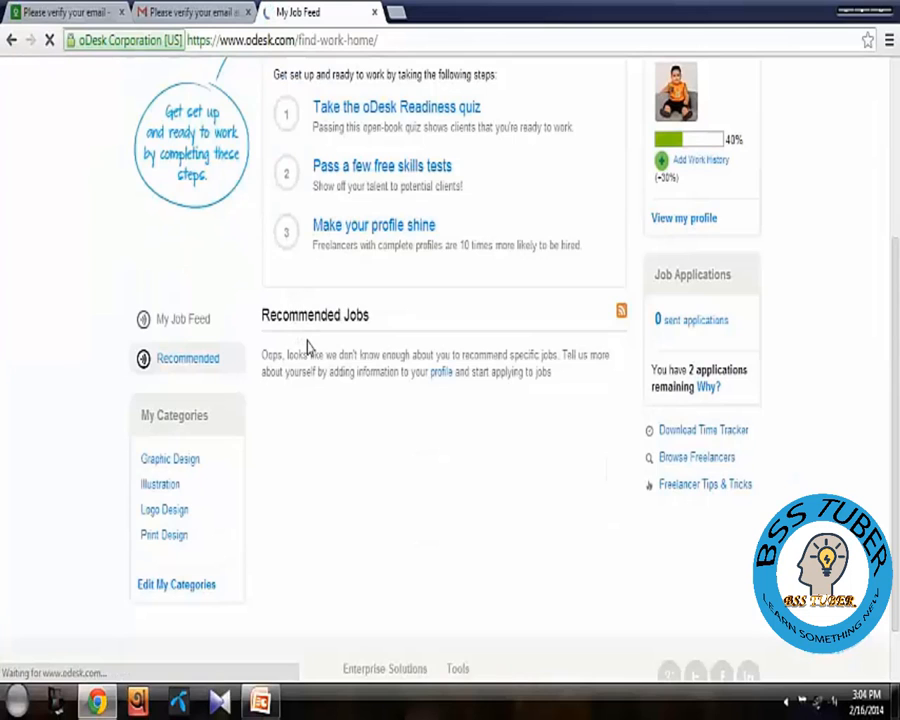
{"action": "scroll", "coordinate": [308, 345], "scroll_direction": "up", "scroll_amount": 3}
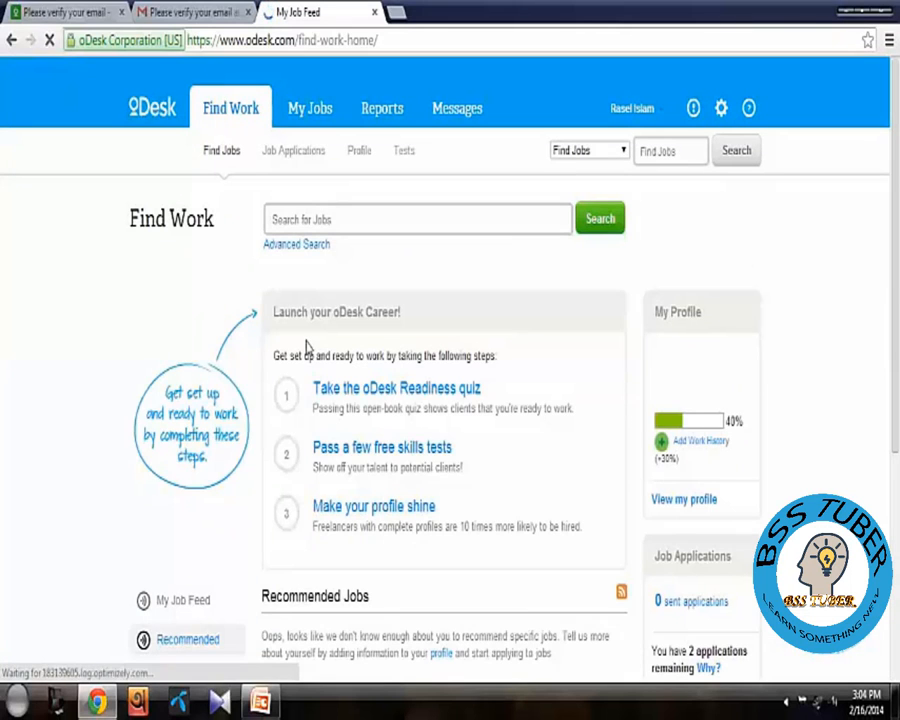
{"action": "scroll", "coordinate": [305, 344], "scroll_direction": "down", "scroll_amount": 3}
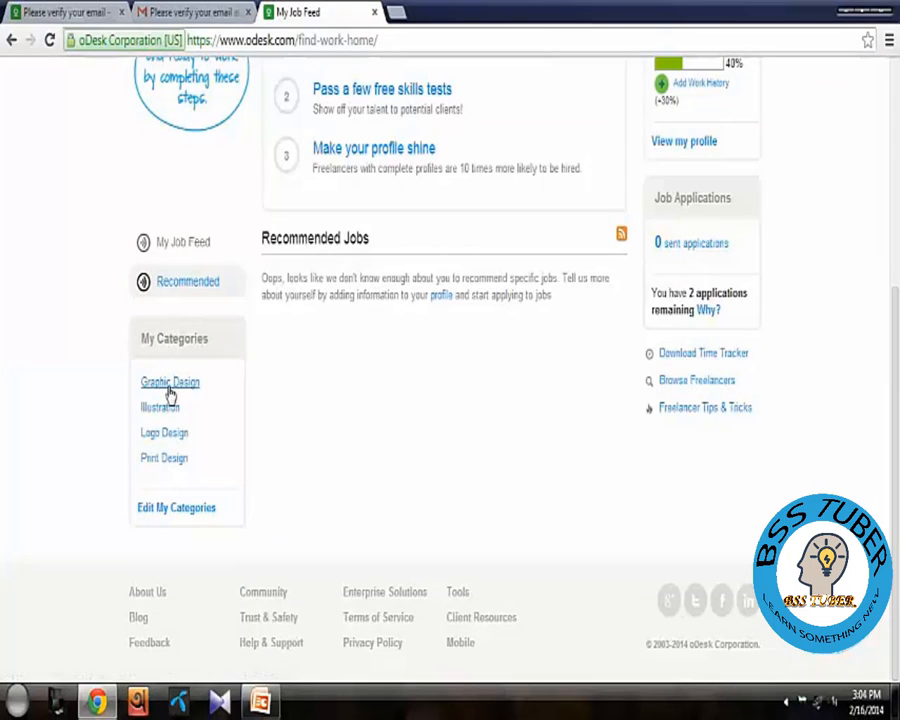
Open Graphic Design from My Categories and browse its 3,103 newest-first job results.
{"action": "left_click", "coordinate": [170, 380]}
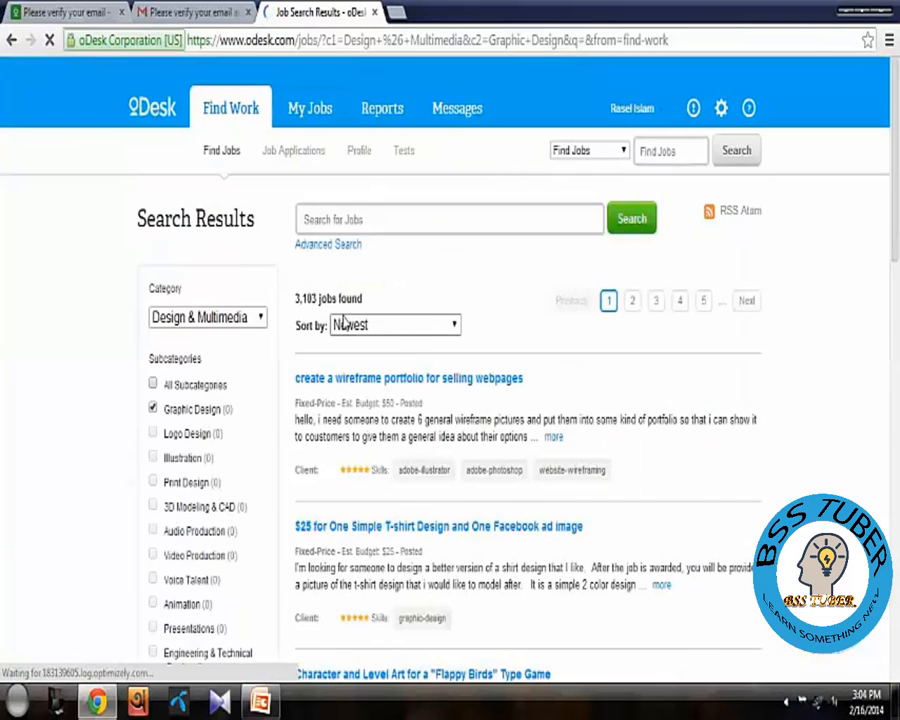
{"action": "scroll", "coordinate": [300, 310], "scroll_direction": "down", "scroll_amount": 2}
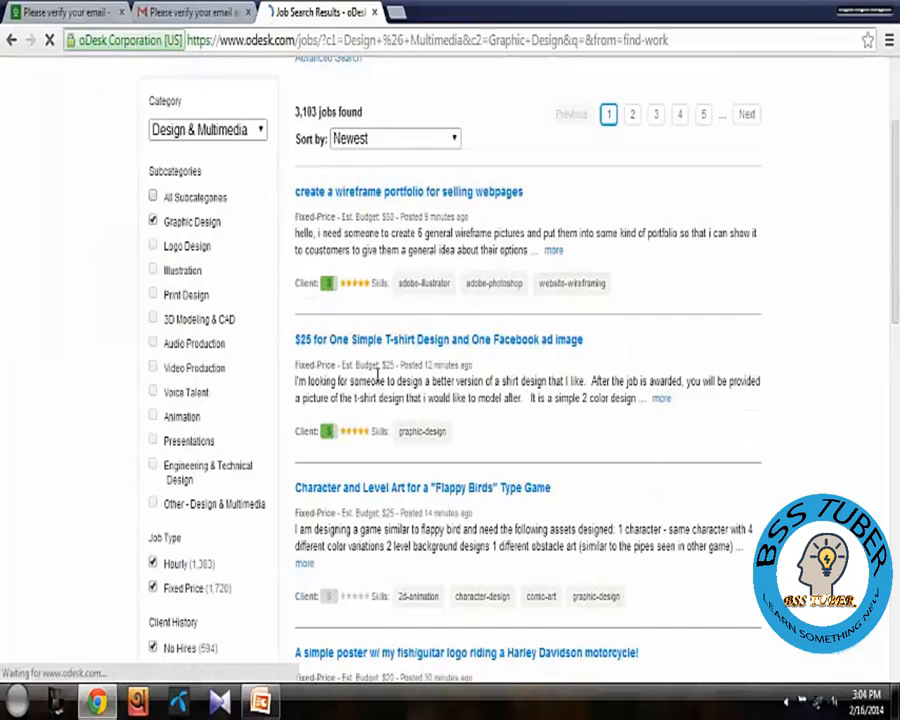
{"action": "scroll", "coordinate": [360, 320], "scroll_direction": "down", "scroll_amount": 4}
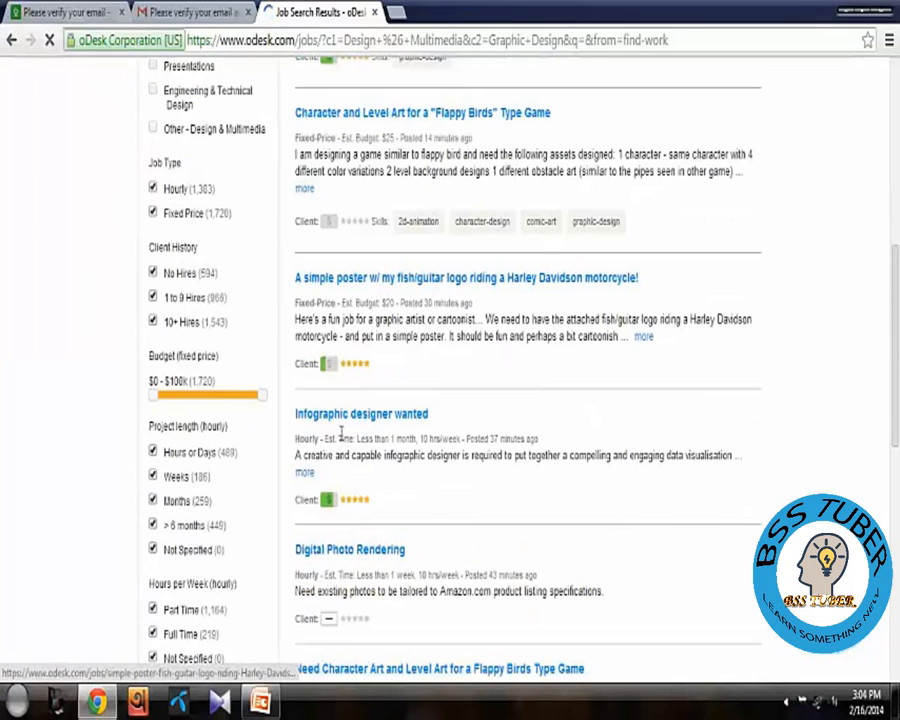
{"action": "scroll", "coordinate": [495, 400], "scroll_direction": "down", "scroll_amount": 3}
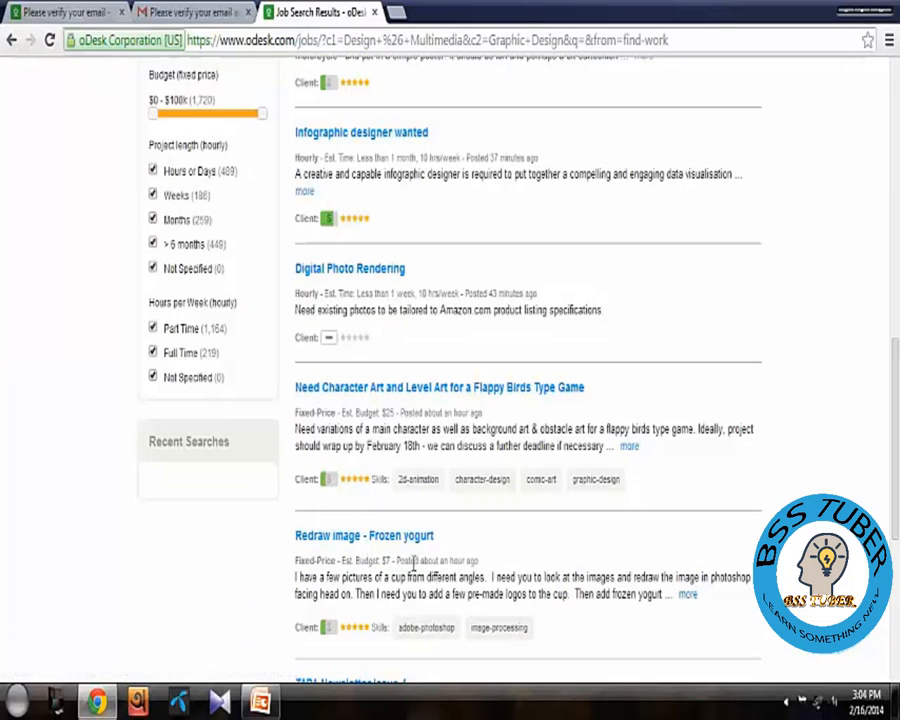
{"action": "scroll", "coordinate": [390, 480], "scroll_direction": "down", "scroll_amount": 3}
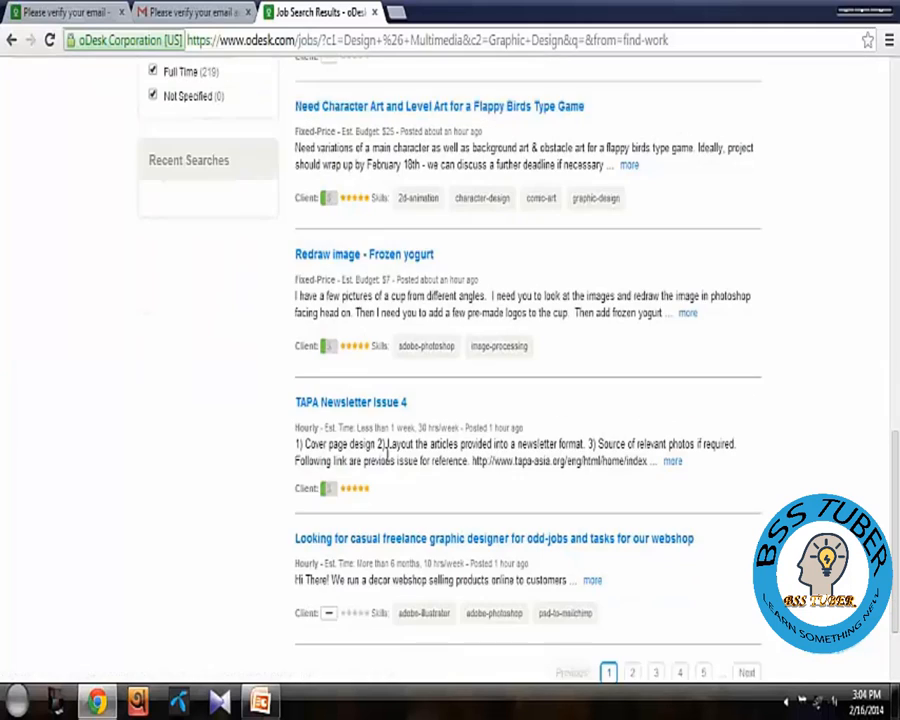
{"action": "scroll", "coordinate": [365, 443], "scroll_direction": "down", "scroll_amount": 2}
{"action": "scroll", "coordinate": [255, 416], "scroll_direction": "up", "scroll_amount": 5}
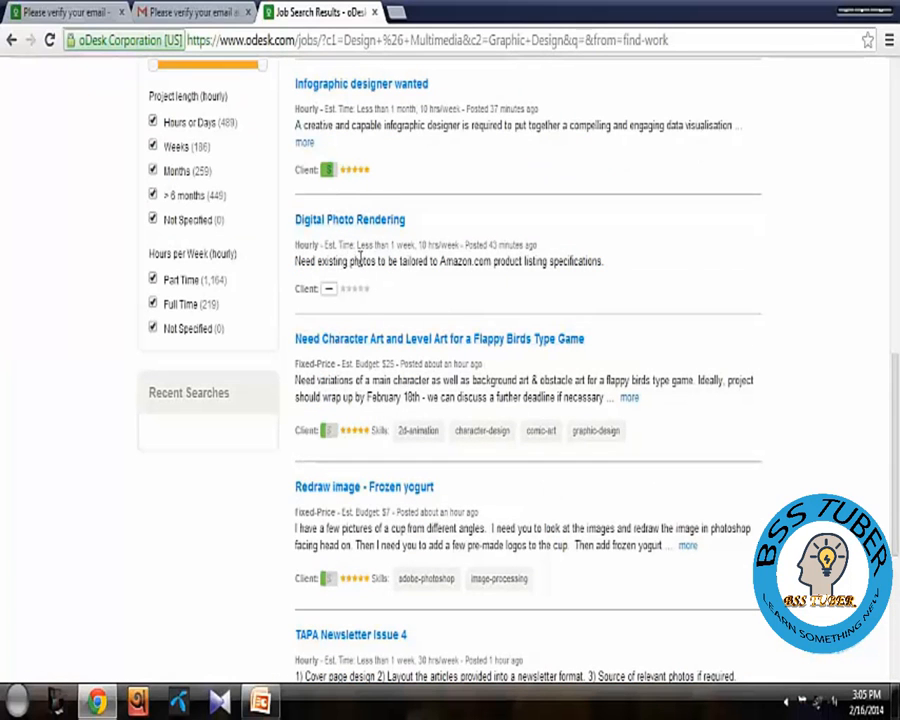
{"action": "scroll", "coordinate": [390, 295], "scroll_direction": "up", "scroll_amount": 4}
{"action": "scroll", "coordinate": [390, 304], "scroll_direction": "down", "scroll_amount": 8}
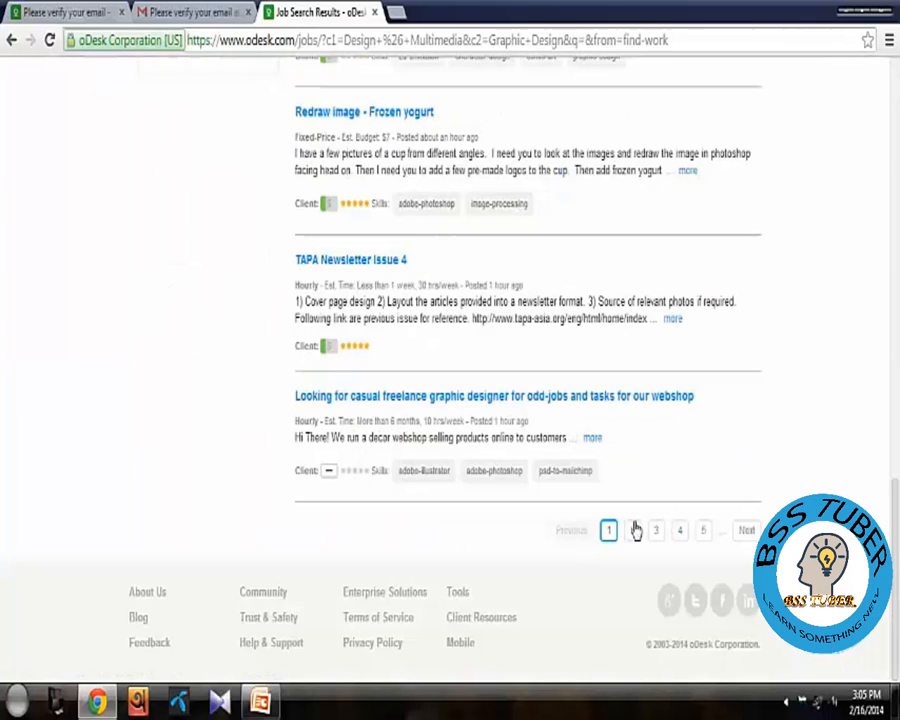
Go to page 2 of the Graphic Design results and scroll through the listings.
{"action": "left_click", "coordinate": [633, 530]}
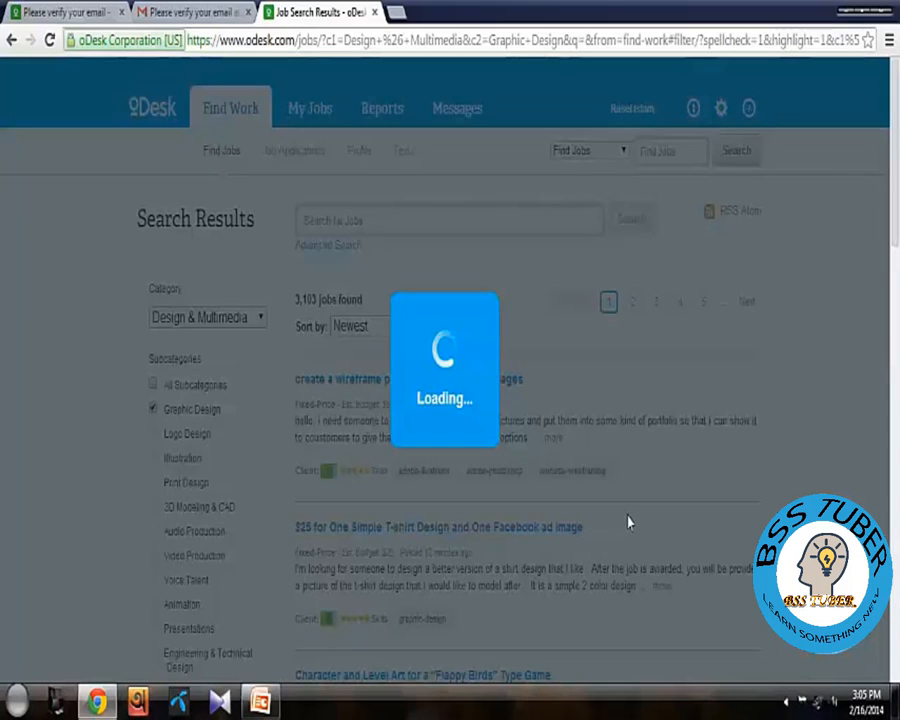
{"action": "scroll", "coordinate": [484, 476], "scroll_direction": "down", "scroll_amount": 6}
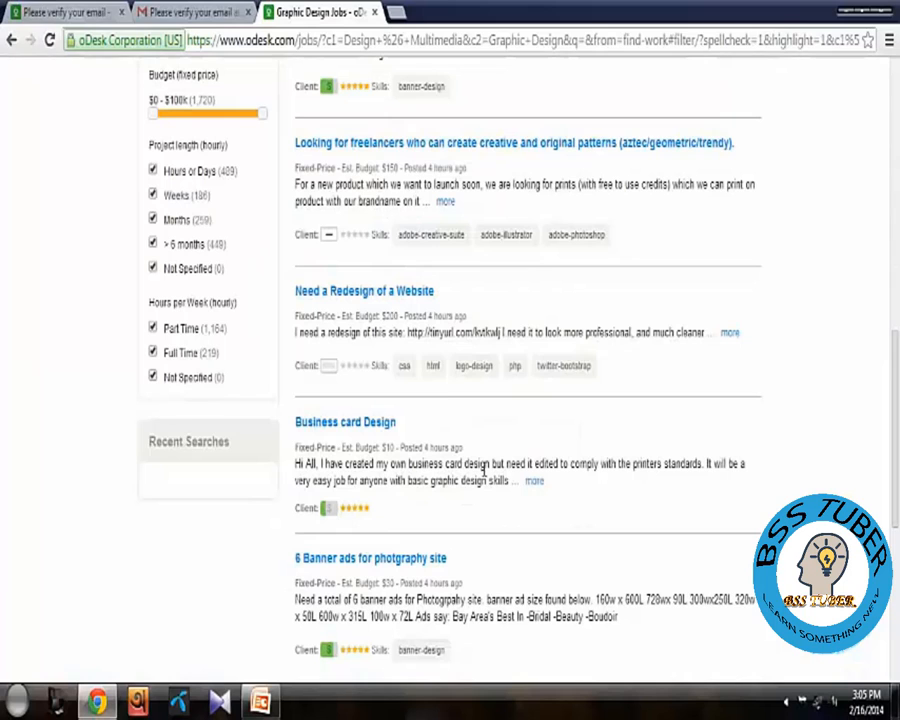
{"action": "scroll", "coordinate": [478, 465], "scroll_direction": "down", "scroll_amount": 2}
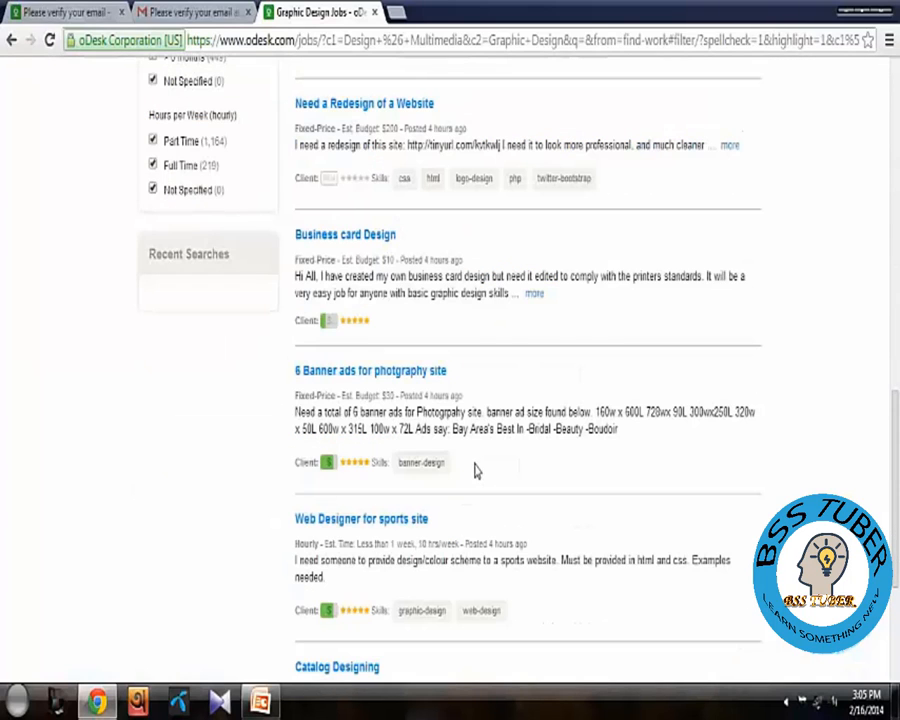
{"action": "scroll", "coordinate": [476, 471], "scroll_direction": "down", "scroll_amount": 2}
{"action": "scroll", "coordinate": [463, 470], "scroll_direction": "up", "scroll_amount": 5}
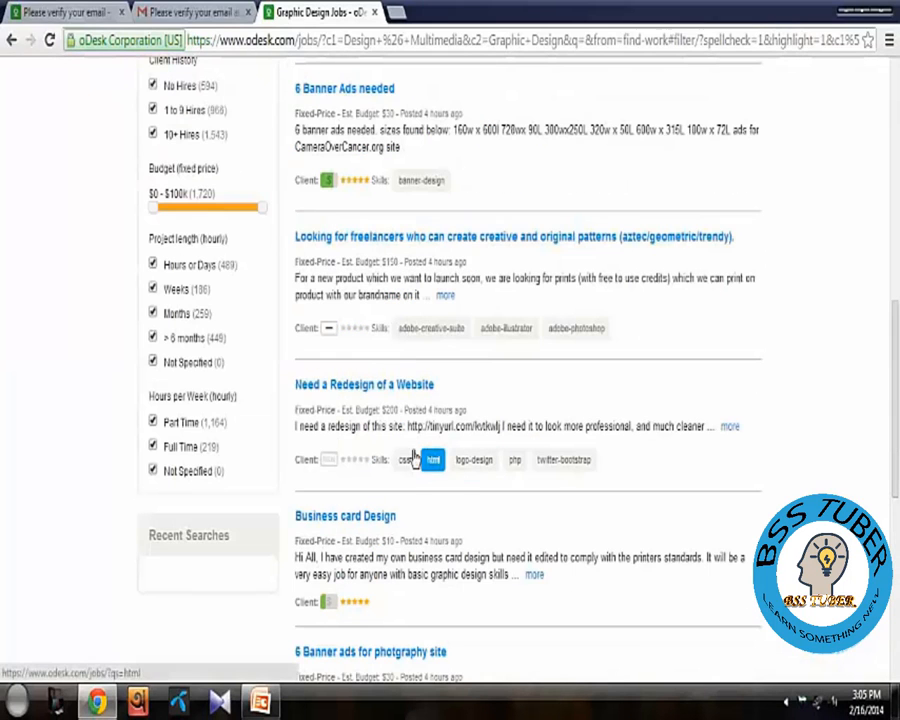
{"action": "scroll", "coordinate": [400, 392], "scroll_direction": "up", "scroll_amount": 2}
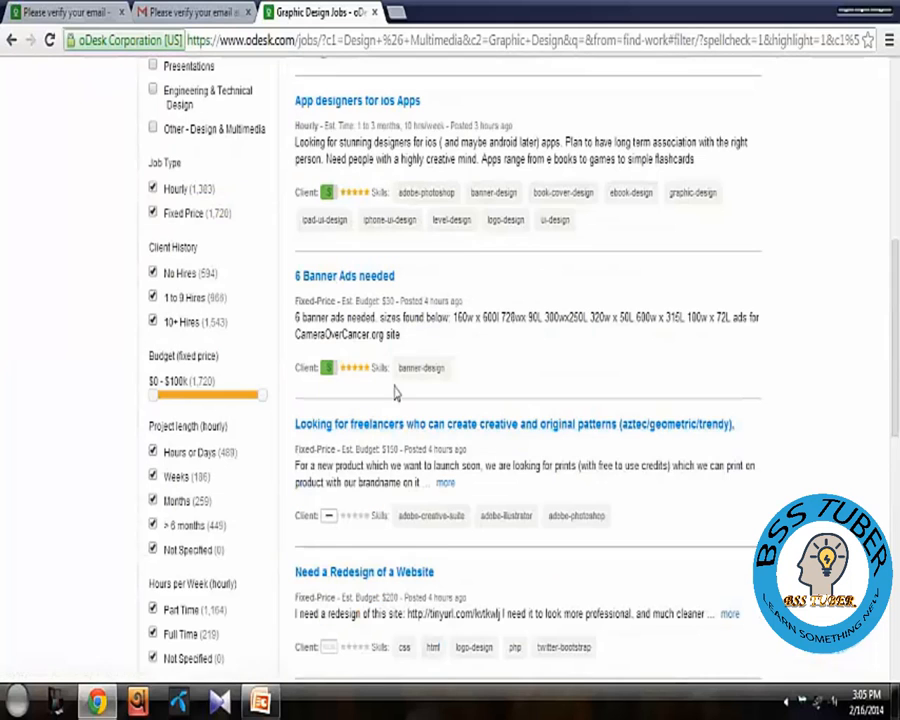
{"action": "scroll", "coordinate": [400, 400], "scroll_direction": "down", "scroll_amount": 3}
Try opening the Business card Design listing, then scroll down to Web Designer for sports site.
{"action": "right_click", "coordinate": [350, 425]}
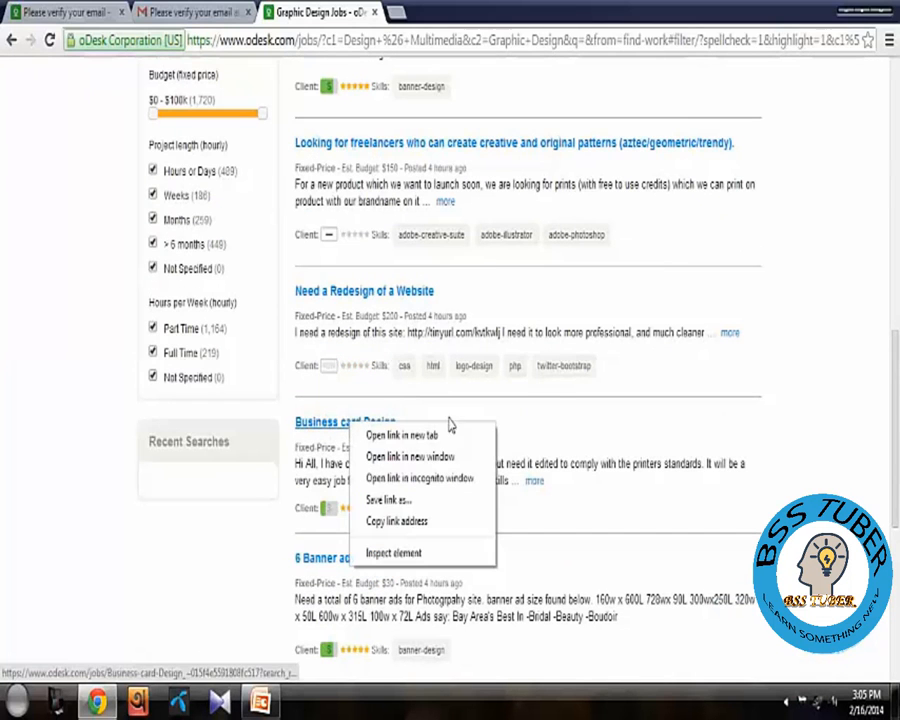
{"action": "left_click", "coordinate": [513, 409]}
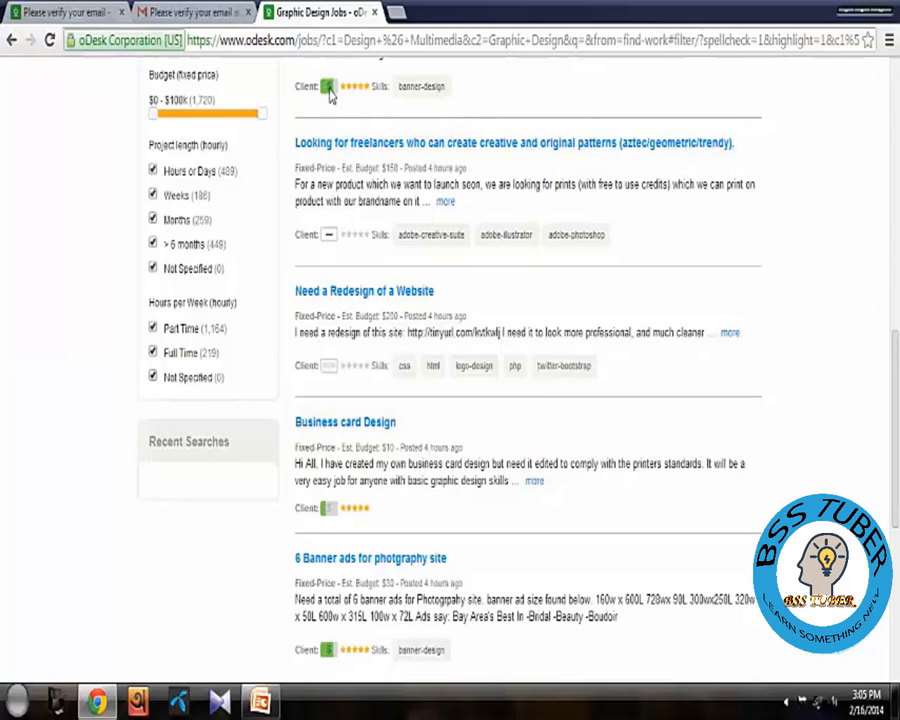
{"action": "scroll", "coordinate": [497, 298], "scroll_direction": "up", "scroll_amount": 1}
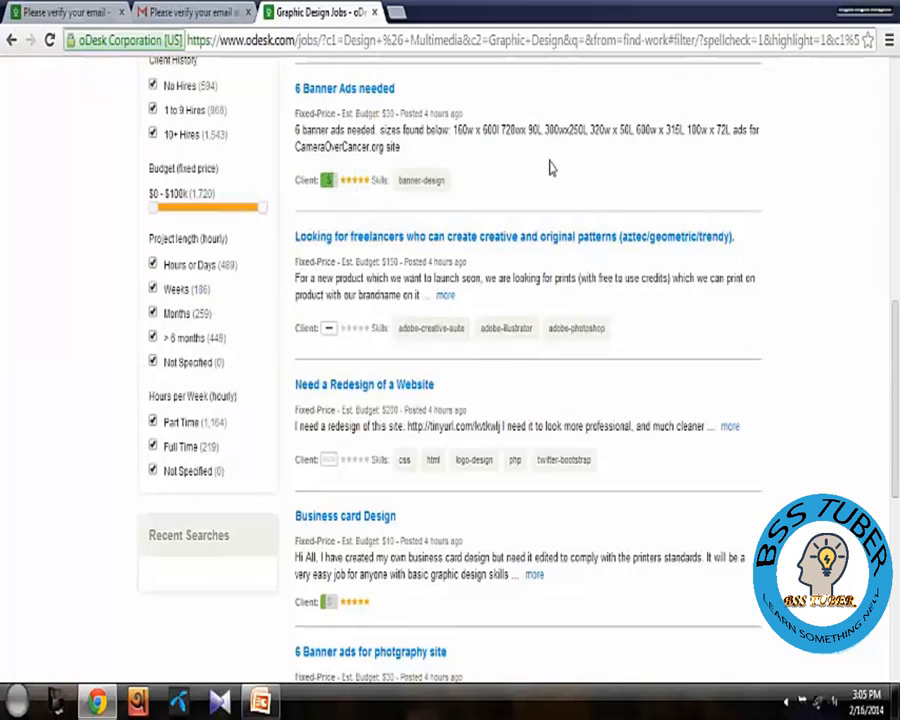
{"action": "scroll", "coordinate": [371, 455], "scroll_direction": "down", "scroll_amount": 3}
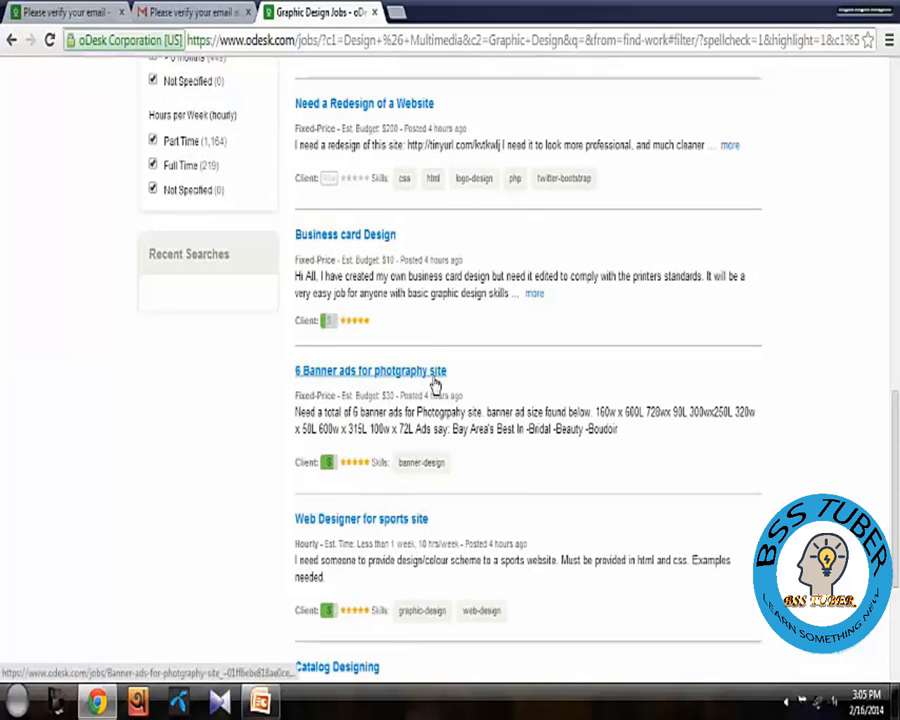
{"action": "left_click", "coordinate": [312, 238]}
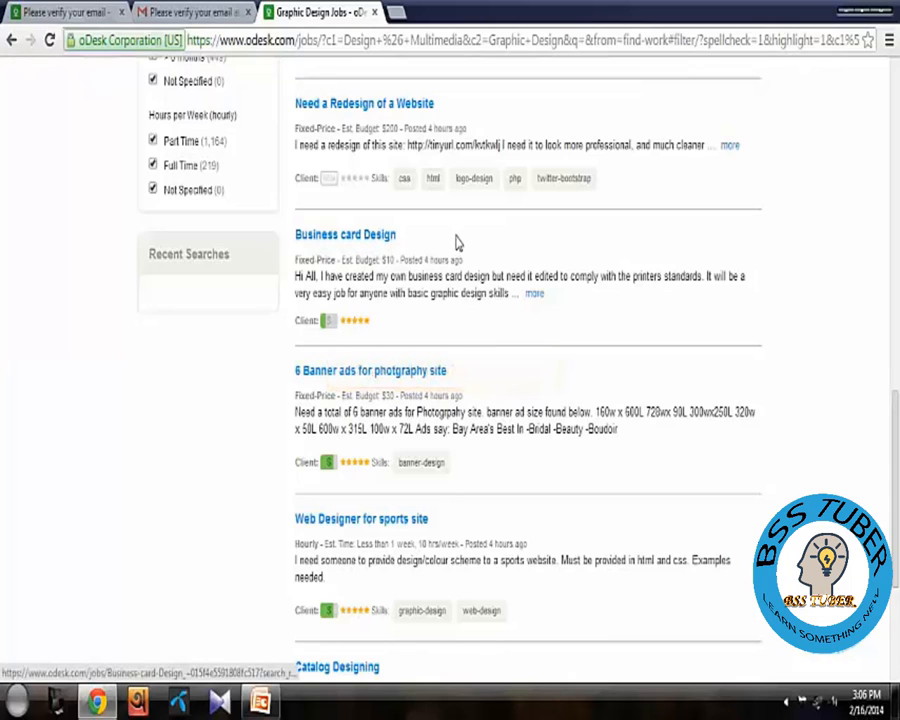
{"action": "left_click", "coordinate": [388, 238]}
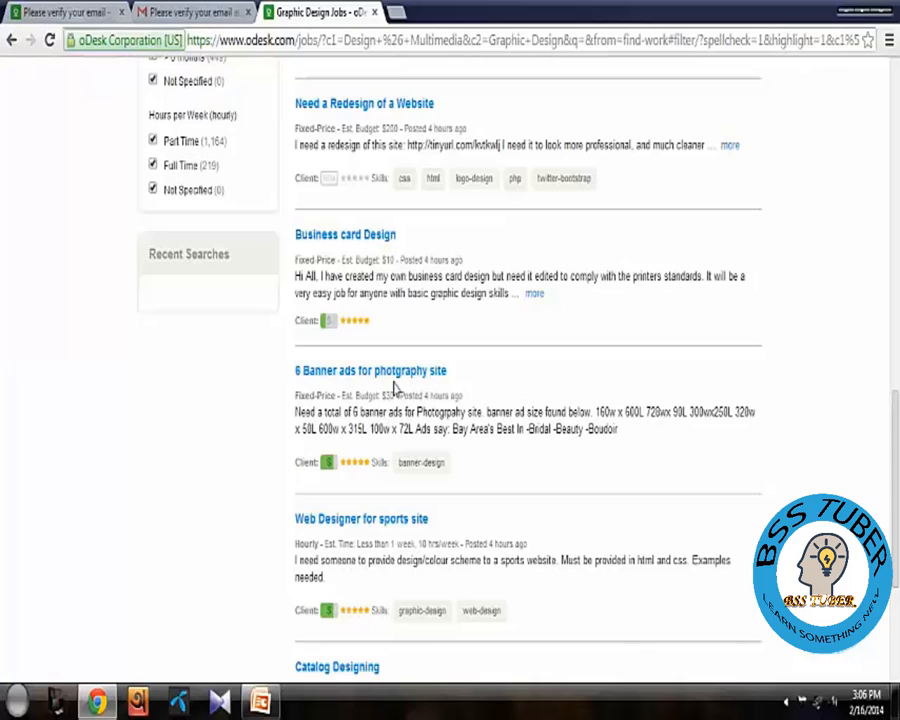
{"action": "scroll", "coordinate": [422, 458], "scroll_direction": "down", "scroll_amount": 3}
{"action": "mouse_move", "coordinate": [345, 428]}
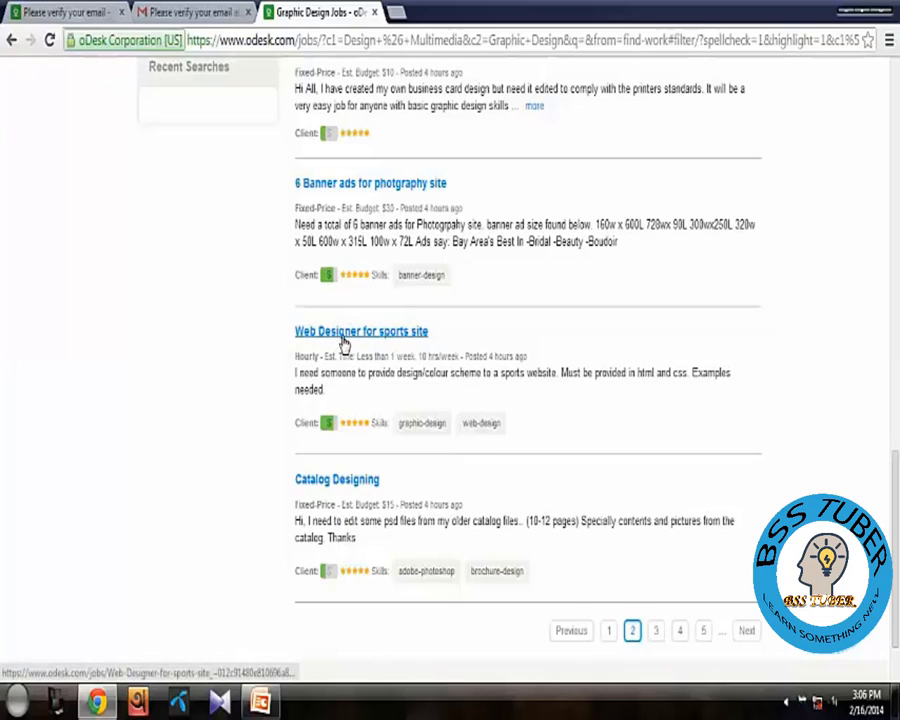
Open the Web Designer for sports site job and read its 23-applicant hourly overview.
{"action": "left_click", "coordinate": [397, 343]}
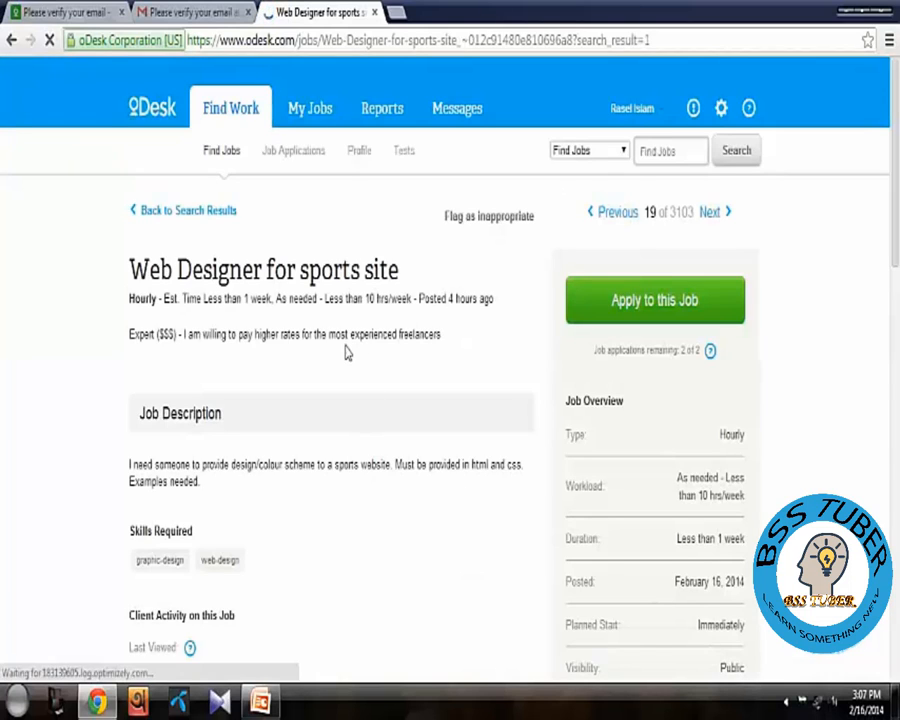
{"action": "scroll", "coordinate": [323, 297], "scroll_direction": "down", "scroll_amount": 2}
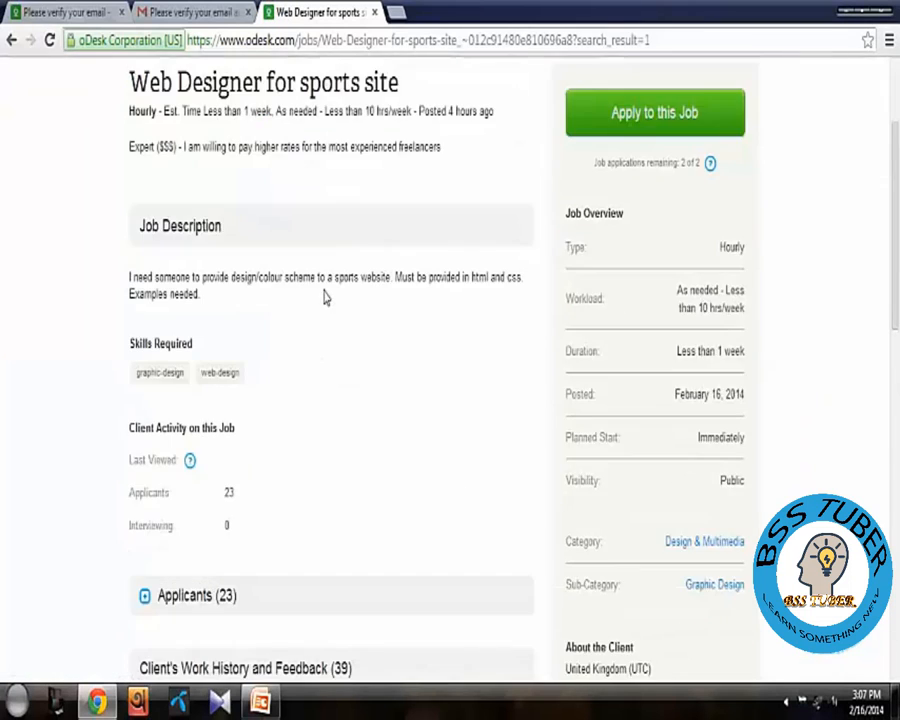
{"action": "scroll", "coordinate": [323, 297], "scroll_direction": "up", "scroll_amount": 2}
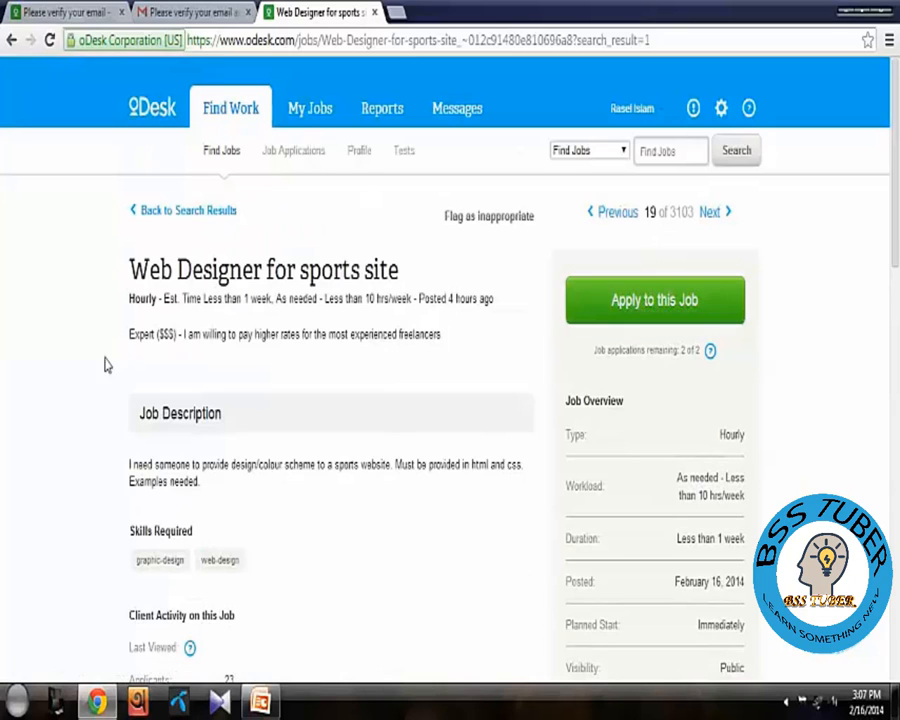
{"action": "scroll", "coordinate": [200, 373], "scroll_direction": "down", "scroll_amount": 1}
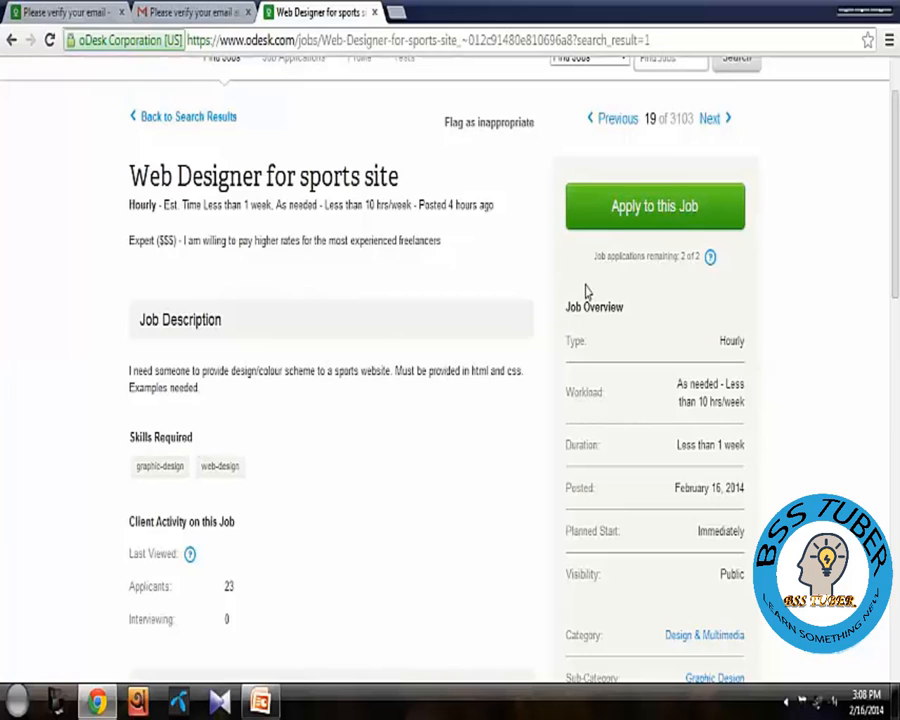
Start an application for the job and look over the Apply to Job form.
{"action": "left_click", "coordinate": [668, 222]}
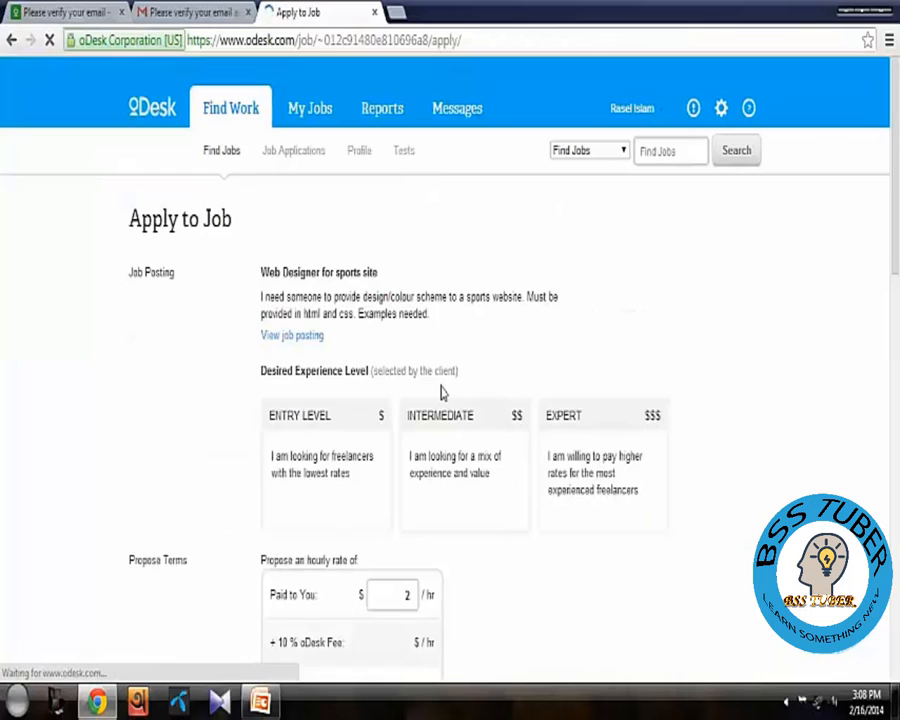
{"action": "scroll", "coordinate": [423, 388], "scroll_direction": "down", "scroll_amount": 10}
{"action": "scroll", "coordinate": [410, 363], "scroll_direction": "up", "scroll_amount": 5}
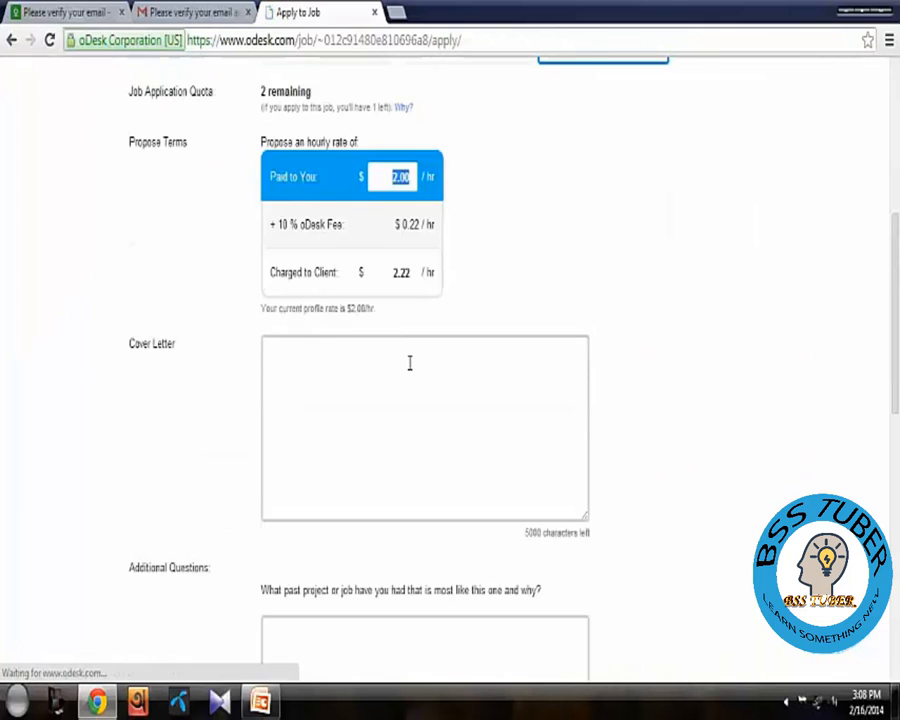
{"action": "scroll", "coordinate": [410, 363], "scroll_direction": "up", "scroll_amount": 5}
{"action": "scroll", "coordinate": [426, 394], "scroll_direction": "down", "scroll_amount": 3}
{"action": "scroll", "coordinate": [403, 397], "scroll_direction": "up", "scroll_amount": 2}
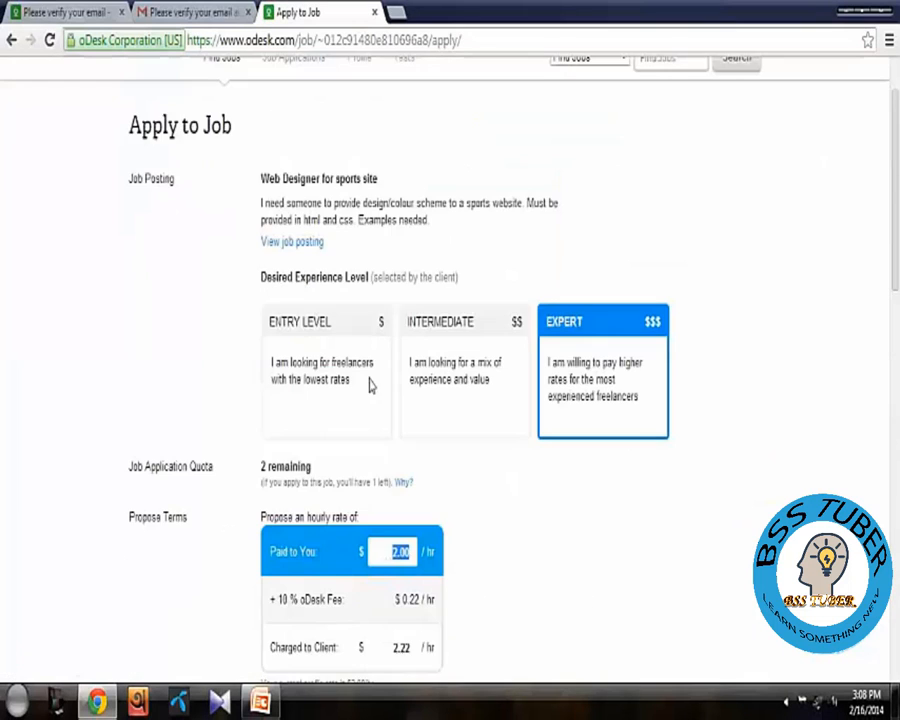
{"action": "scroll", "coordinate": [370, 381], "scroll_direction": "down", "scroll_amount": 1}
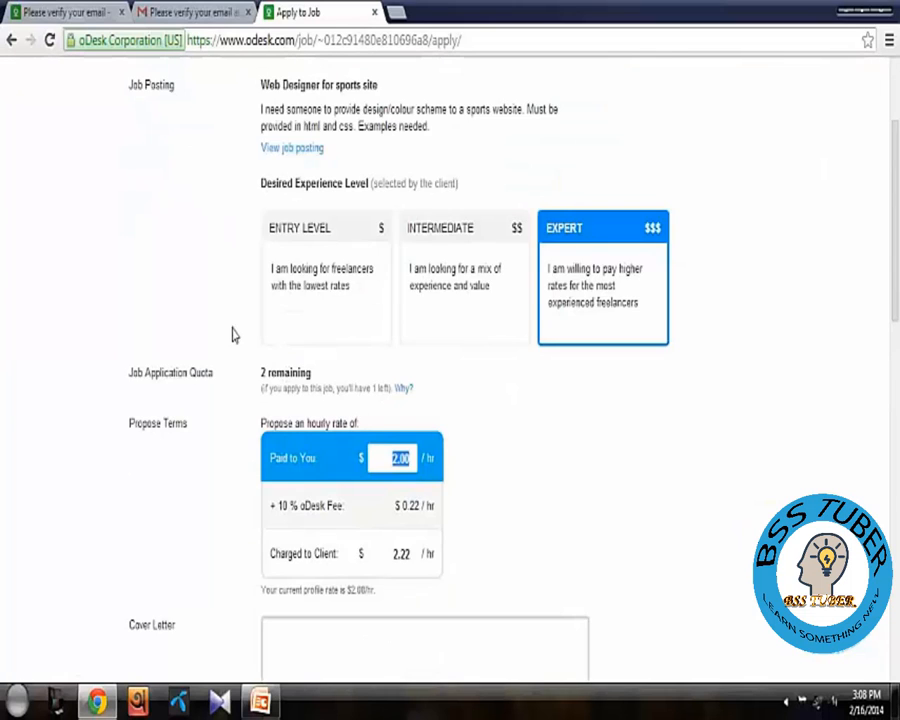
{"action": "scroll", "coordinate": [386, 362], "scroll_direction": "up", "scroll_amount": 1}
{"action": "scroll", "coordinate": [390, 372], "scroll_direction": "down", "scroll_amount": 1}
{"action": "scroll", "coordinate": [395, 295], "scroll_direction": "down", "scroll_amount": 2}
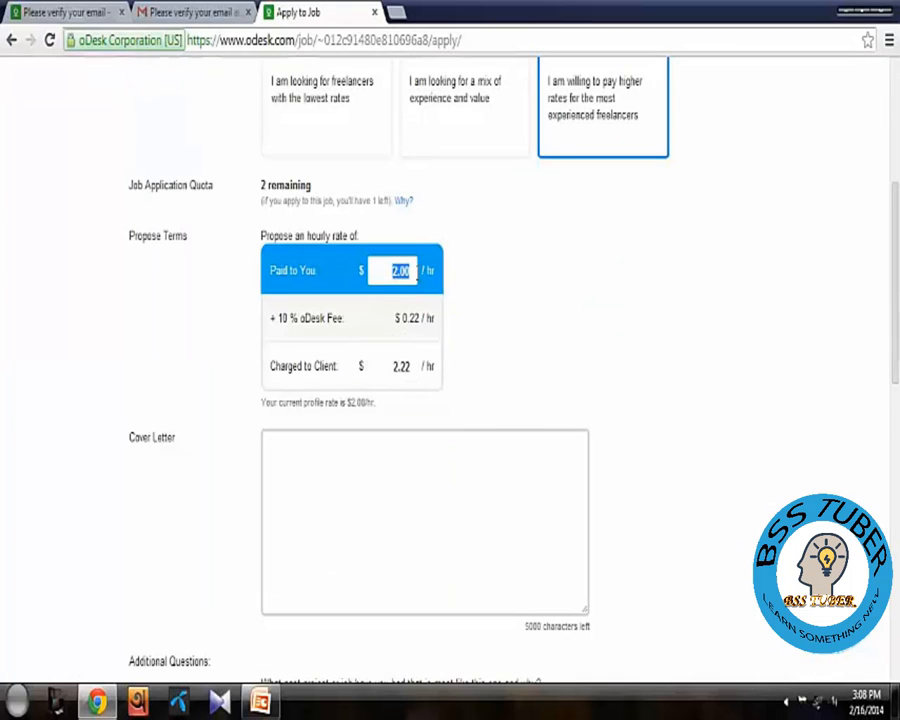
Change the proposed hourly rate to $3.00, so the client is charged $3.33.
{"action": "left_click", "coordinate": [520, 276]}
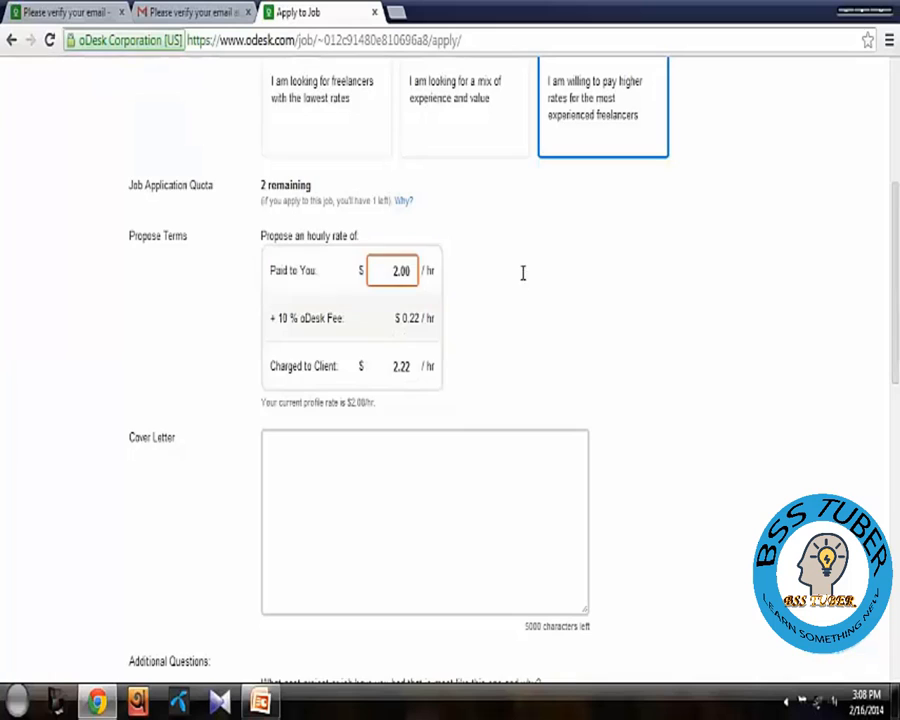
{"action": "scroll", "coordinate": [290, 357], "scroll_direction": "down", "scroll_amount": 4}
{"action": "scroll", "coordinate": [207, 311], "scroll_direction": "up", "scroll_amount": 2}
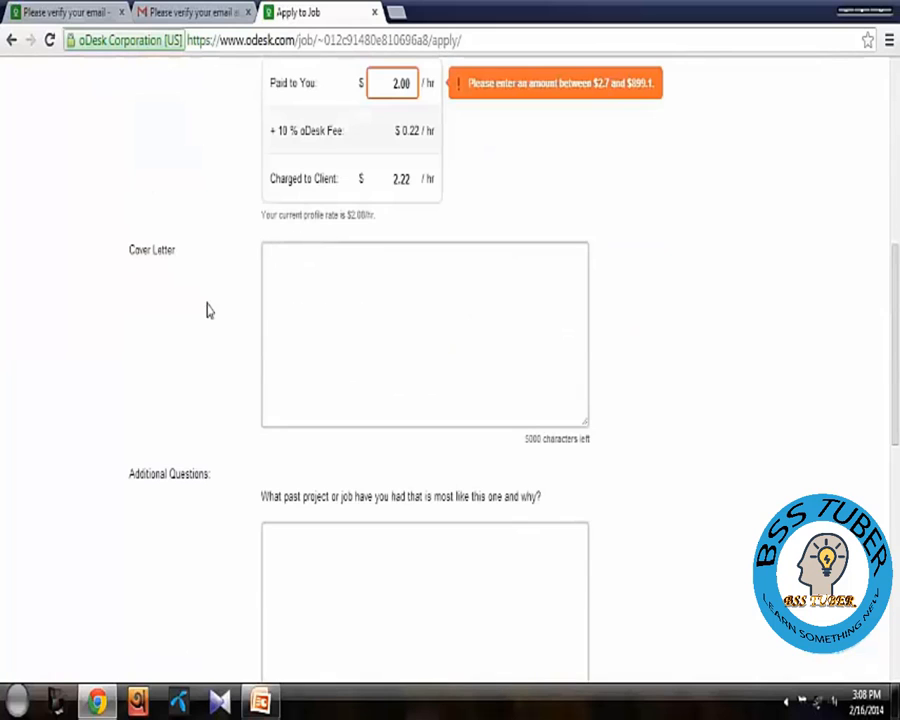
{"action": "left_click", "coordinate": [331, 269]}
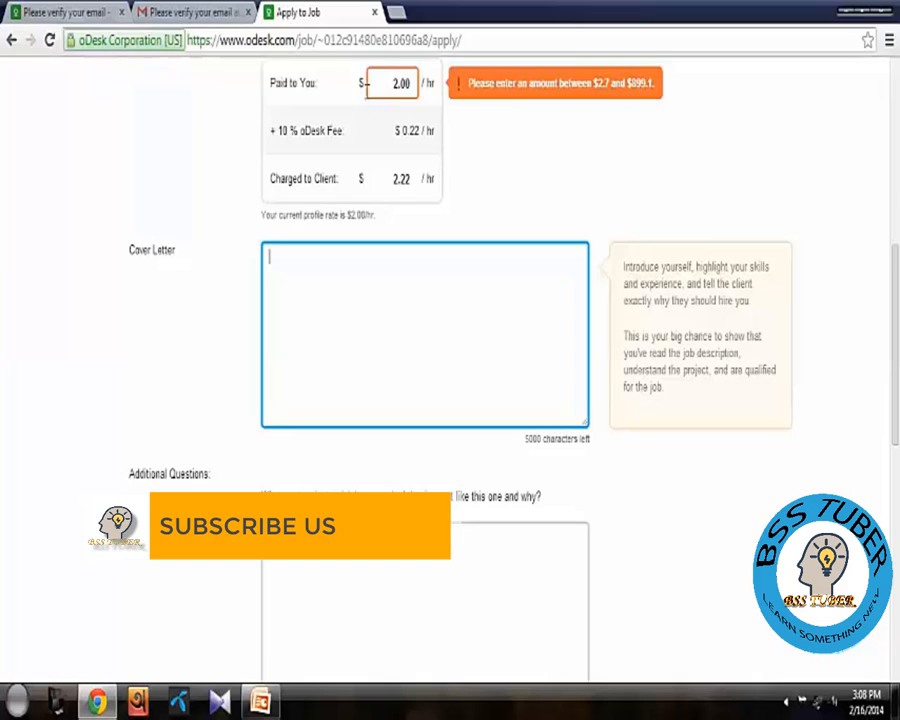
{"action": "key", "text": "shift+Tab"}
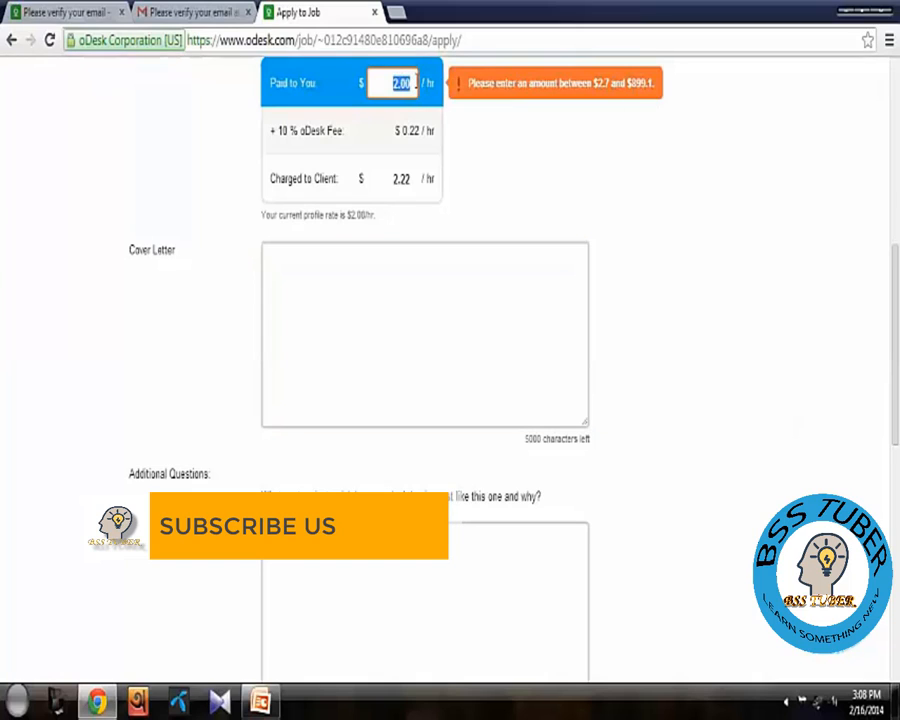
{"action": "type", "text": "3"}
{"action": "left_click", "coordinate": [330, 113]}
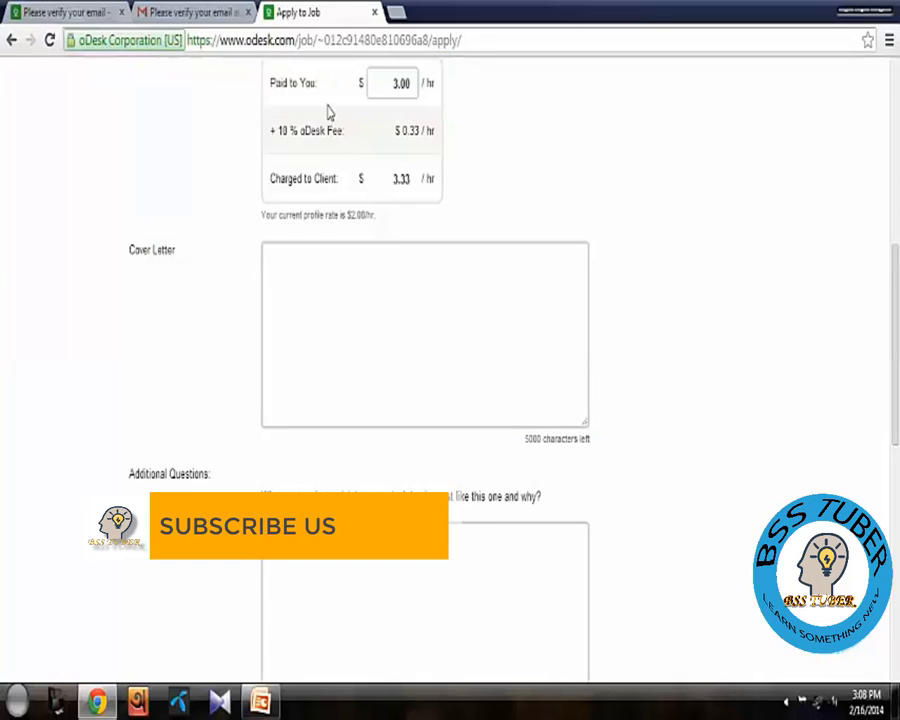
Write a 'Dear Hiring Manager' pitch about similar past work, sign it, and correct 'similiar'.
{"action": "left_click", "coordinate": [380, 358]}
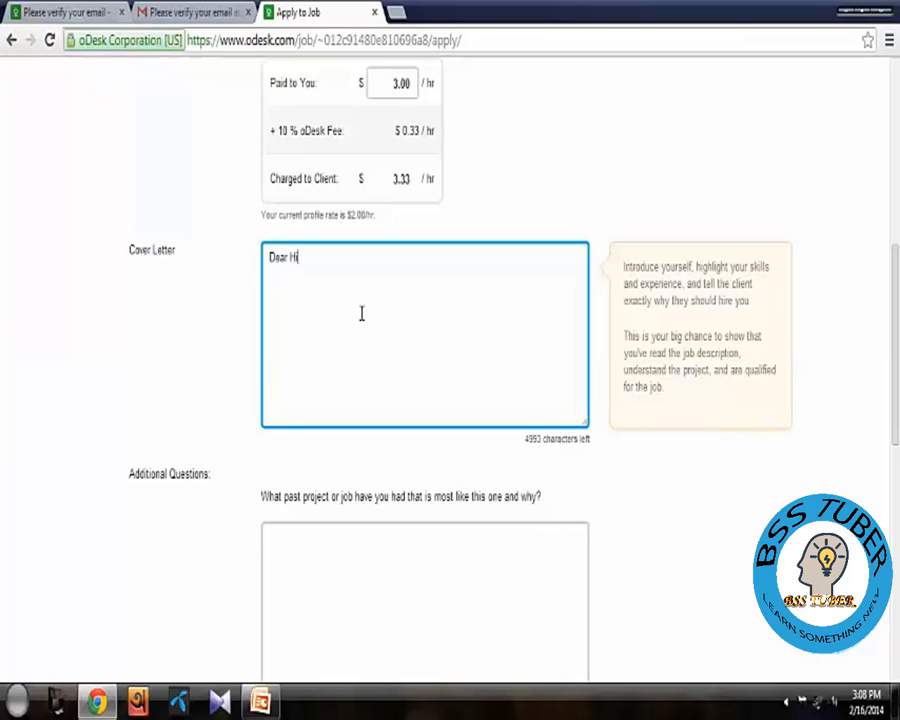
{"action": "type", "text": "Dear Hiring Manager"}
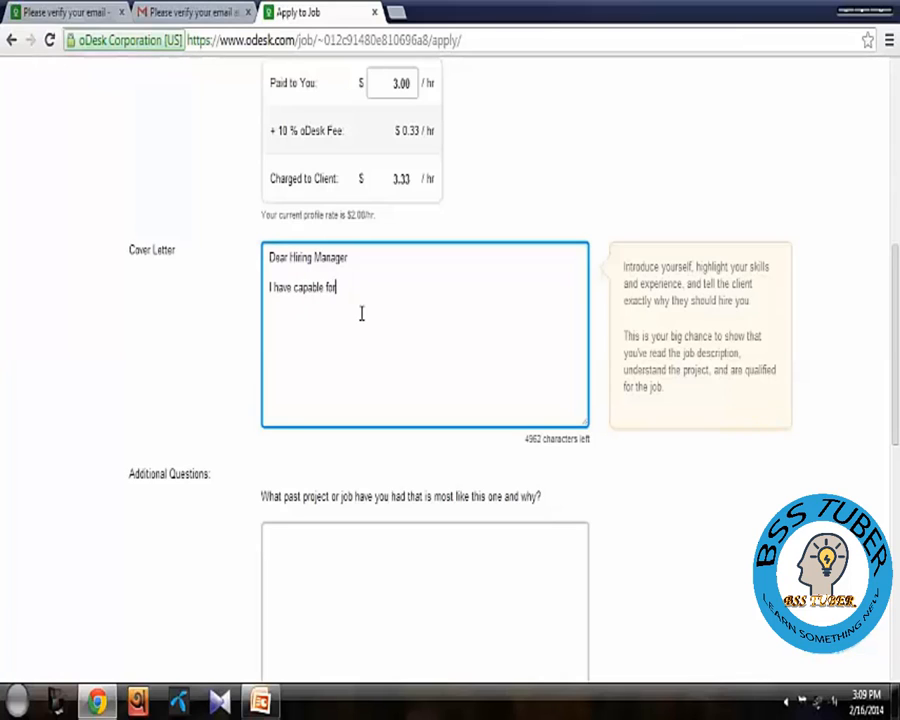
{"action": "key", "text": "BackSpace"}
{"action": "key", "text": "BackSpace"}
{"action": "key", "text": "BackSpace"}
{"action": "type", "text": "to this job. I have lot of similar work previews time. so you can select me."}
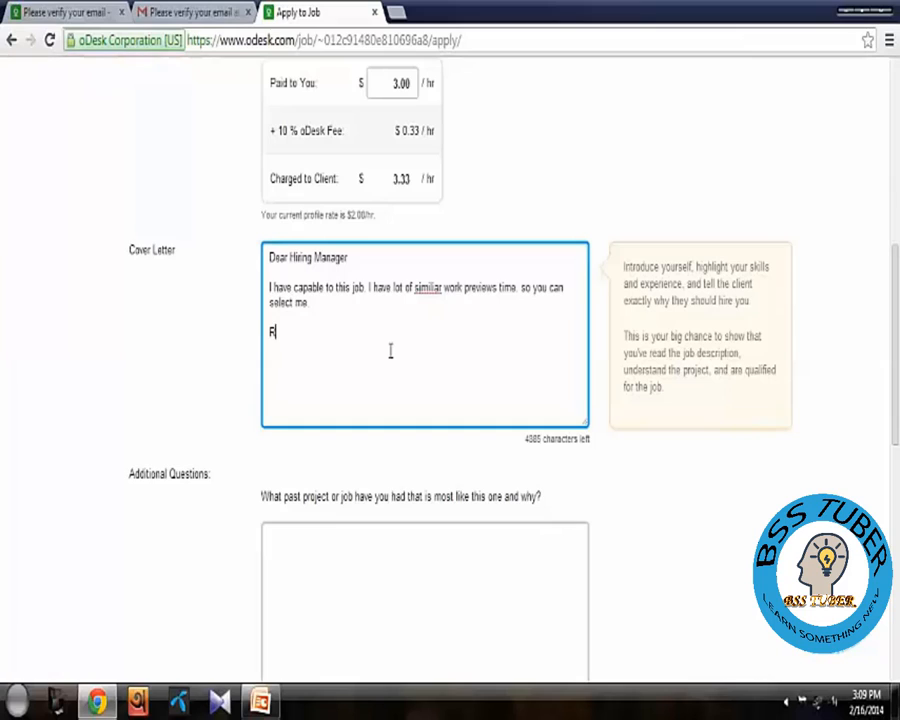
{"action": "key", "text": "BackSpace"}
{"action": "key", "text": "BackSpace"}
{"action": "key", "text": "BackSpace"}
{"action": "right_click", "coordinate": [428, 292]}
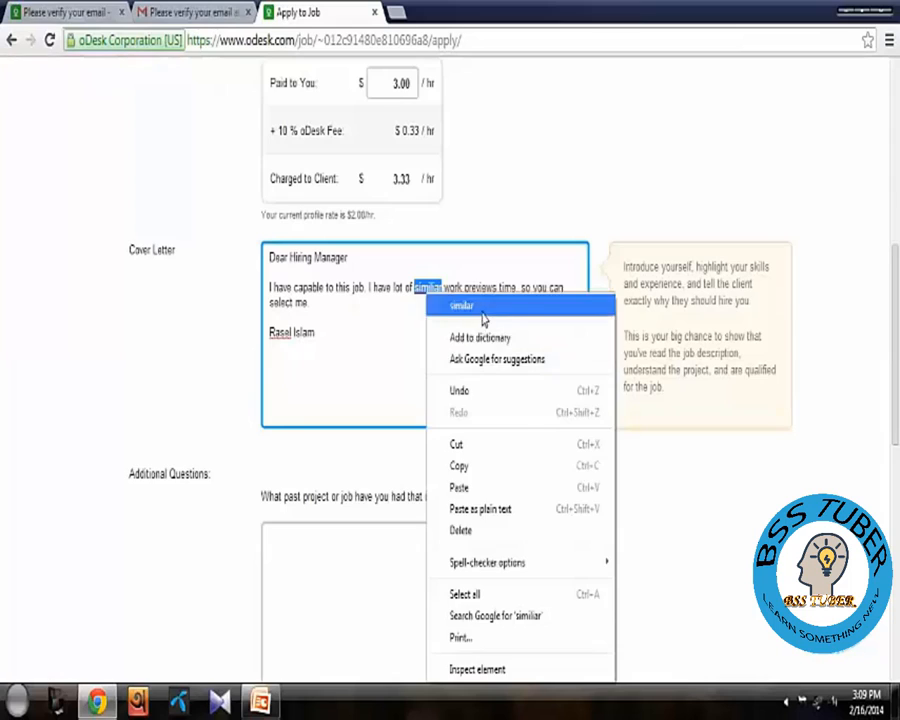
{"action": "left_click", "coordinate": [483, 316]}
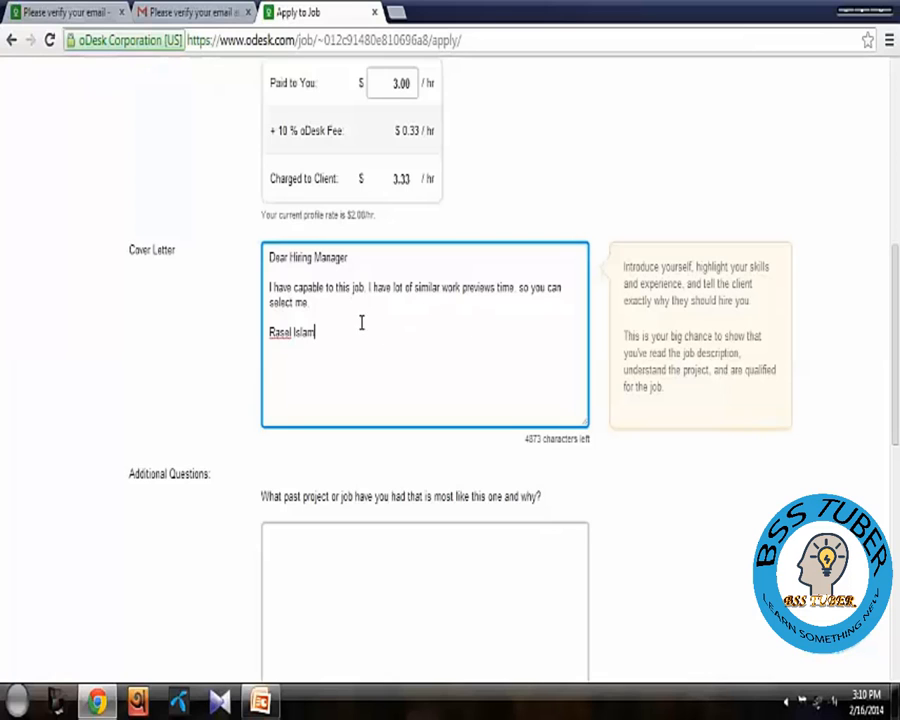
{"action": "scroll", "coordinate": [342, 370], "scroll_direction": "down", "scroll_amount": 1}
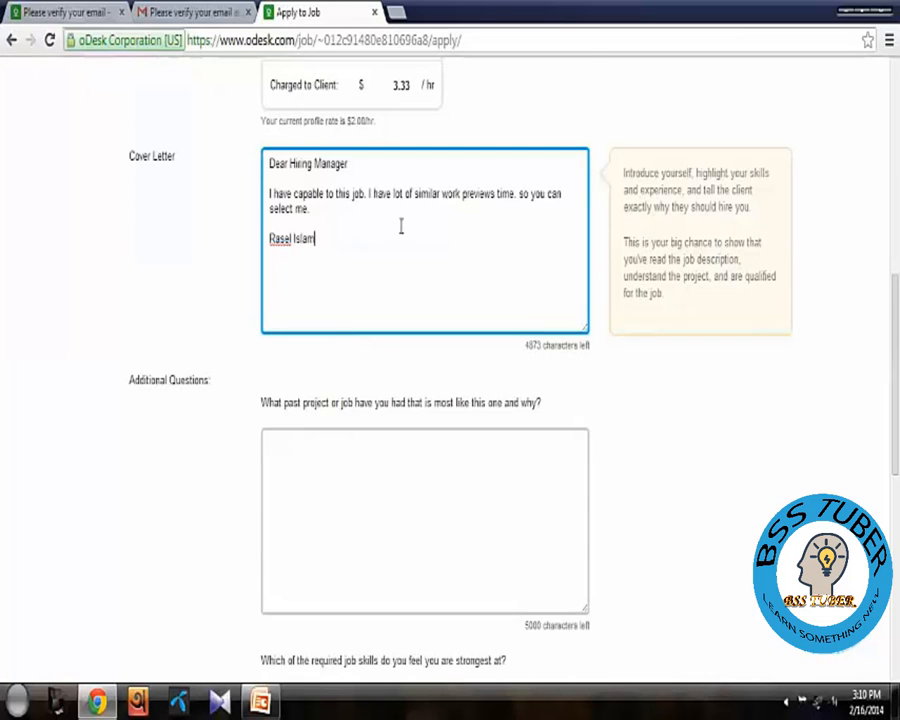
{"action": "scroll", "coordinate": [400, 222], "scroll_direction": "down", "scroll_amount": 1}
{"action": "scroll", "coordinate": [387, 192], "scroll_direction": "up", "scroll_amount": 4}
{"action": "scroll", "coordinate": [332, 414], "scroll_direction": "down", "scroll_amount": 3}
{"action": "scroll", "coordinate": [412, 195], "scroll_direction": "down", "scroll_amount": 6}
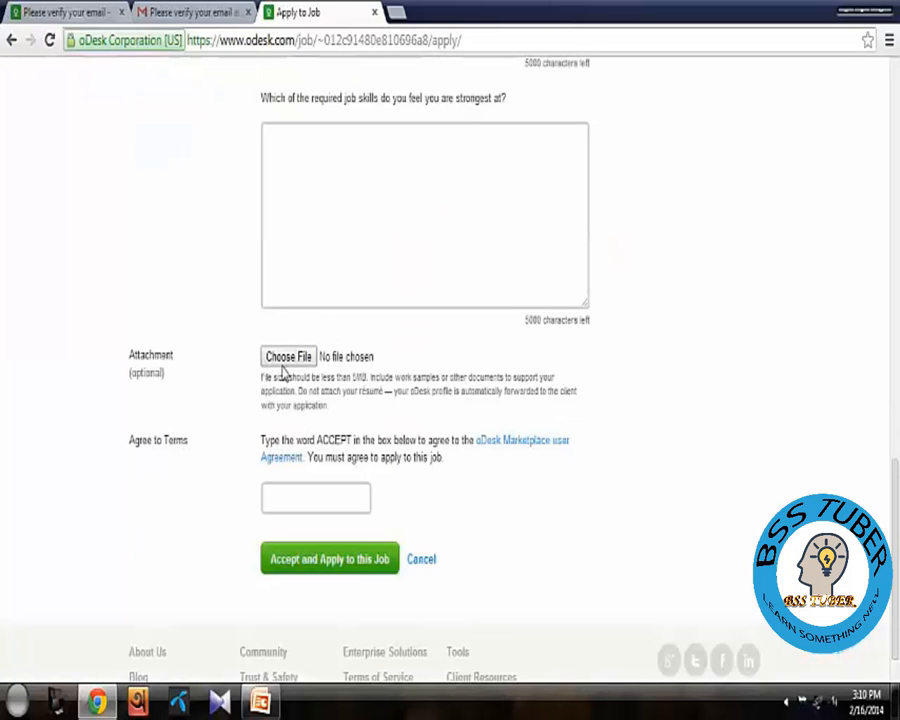
{"action": "left_click", "coordinate": [295, 360]}
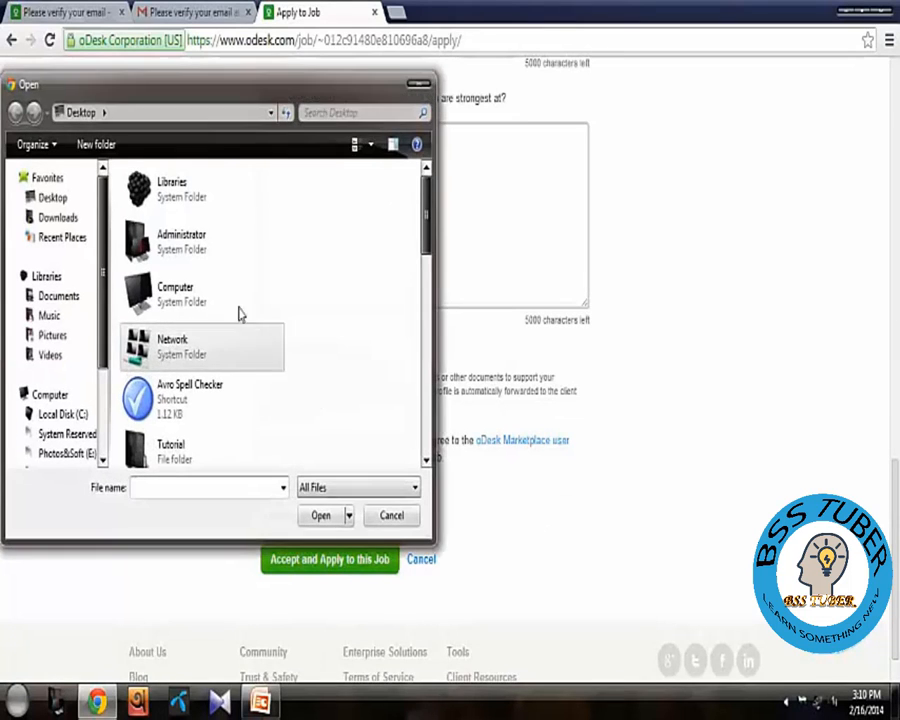
{"action": "left_click", "coordinate": [416, 90]}
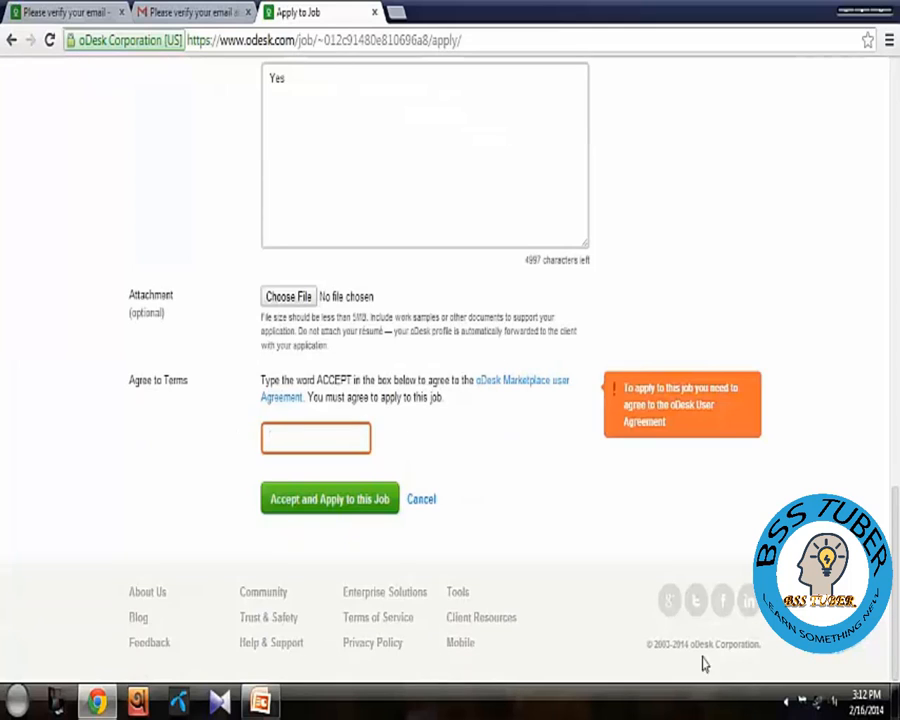
Enter ACCEPT in the Agree to Terms box and submit the Web Designer for sports site application.
{"action": "type", "text": "AC"}
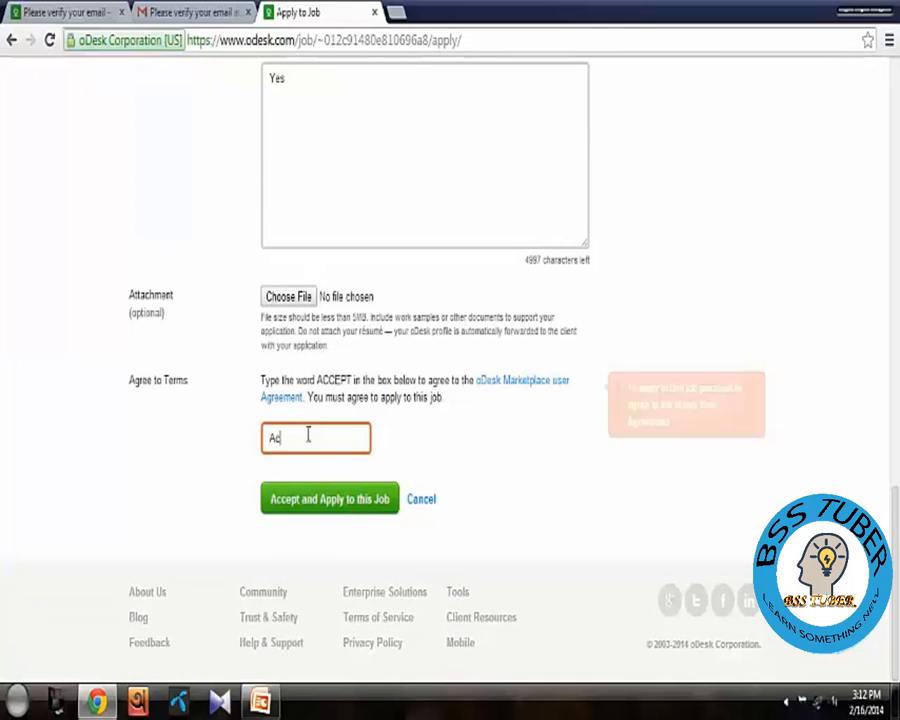
{"action": "type", "text": "CEPT"}
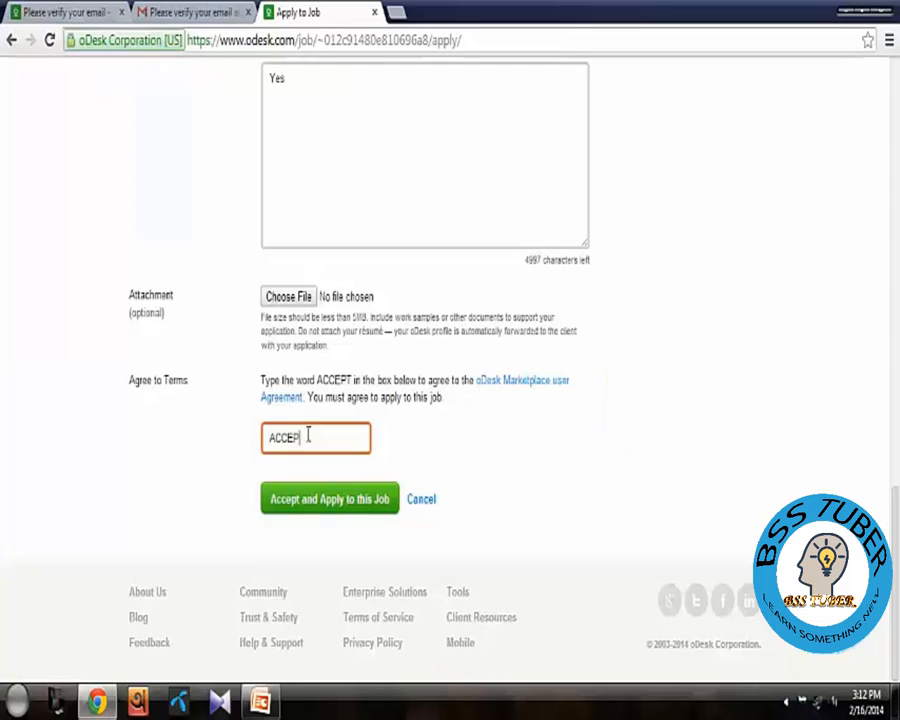
{"action": "left_click", "coordinate": [343, 509]}
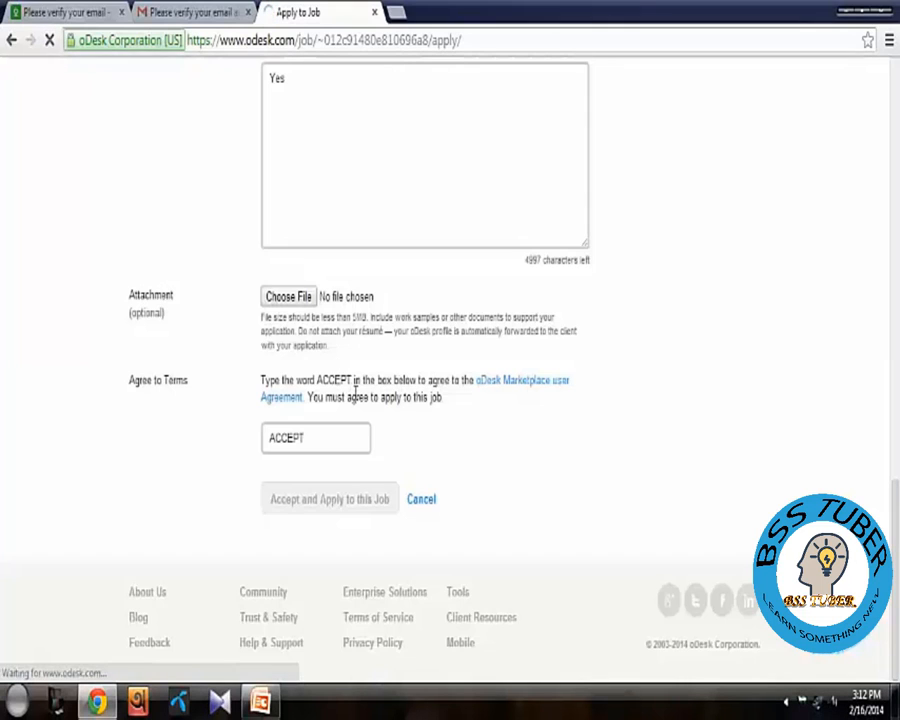
{"action": "scroll", "coordinate": [380, 400], "scroll_direction": "up", "scroll_amount": 2}
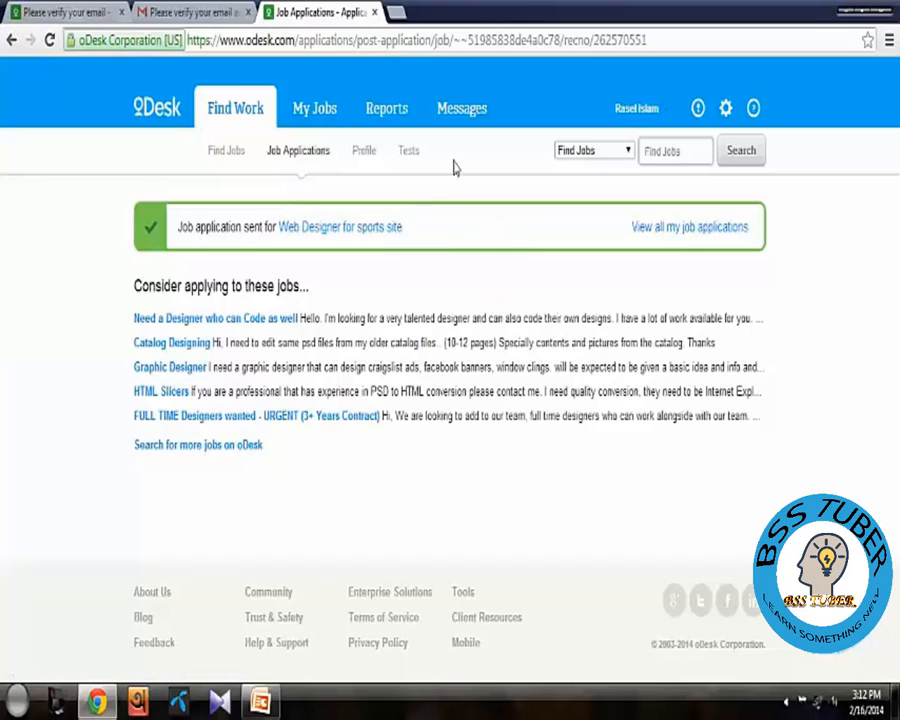
Go to Messages, then log out through the account name dropdown.
{"action": "left_click", "coordinate": [455, 122]}
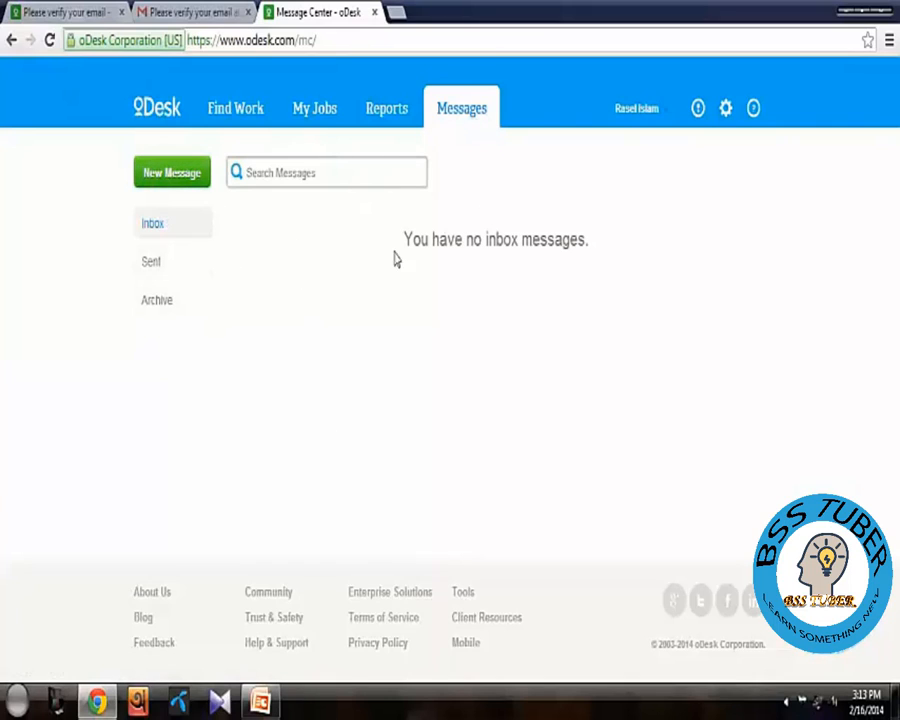
{"action": "left_click", "coordinate": [668, 116]}
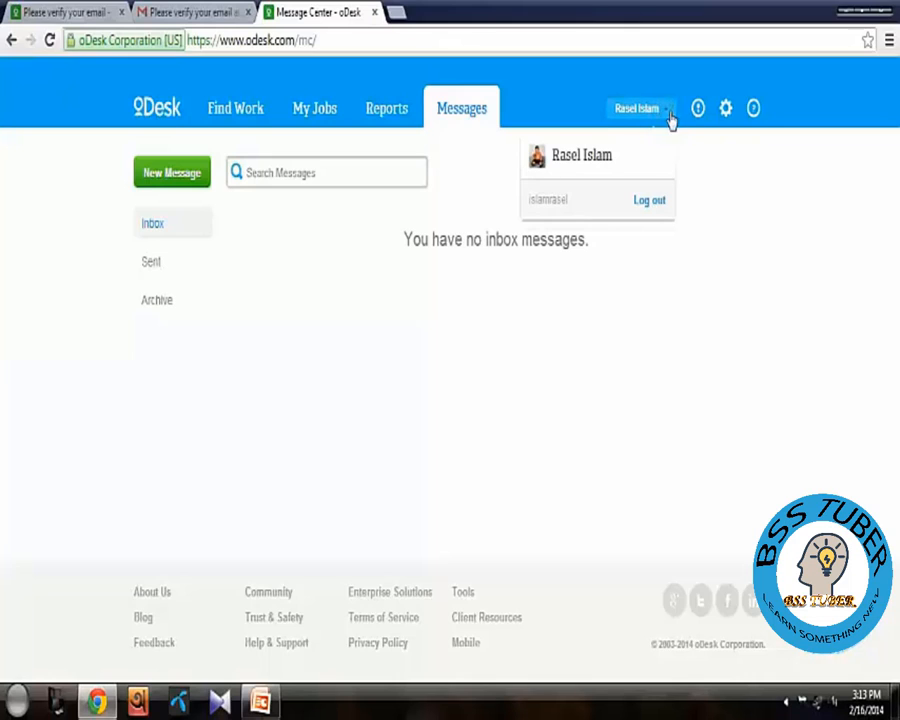
{"action": "left_click", "coordinate": [652, 201]}
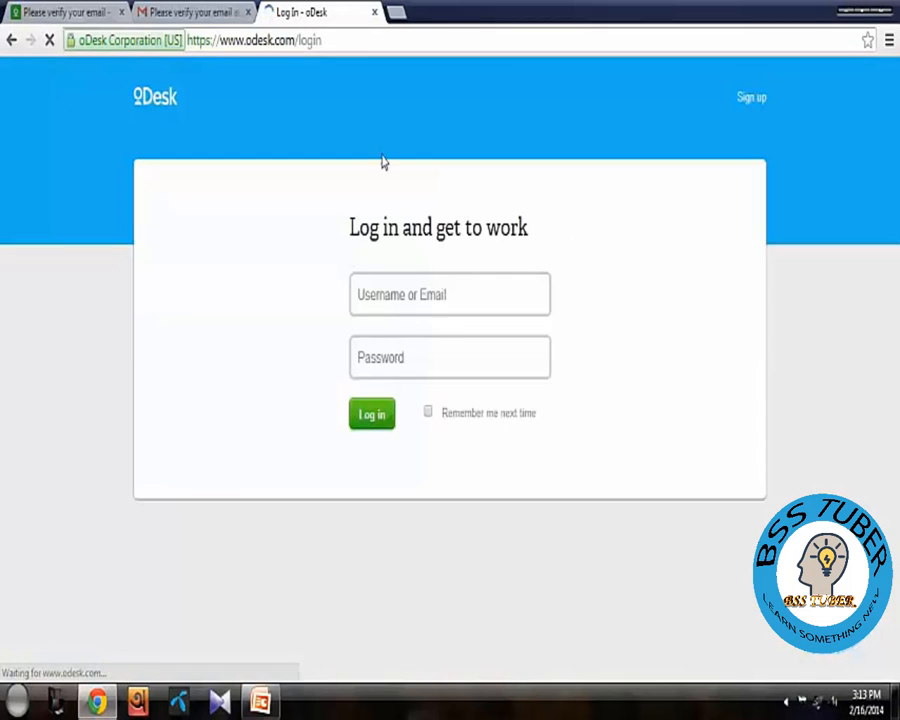
Log back in with the account's e-mail address and password.
{"action": "left_click", "coordinate": [399, 294]}
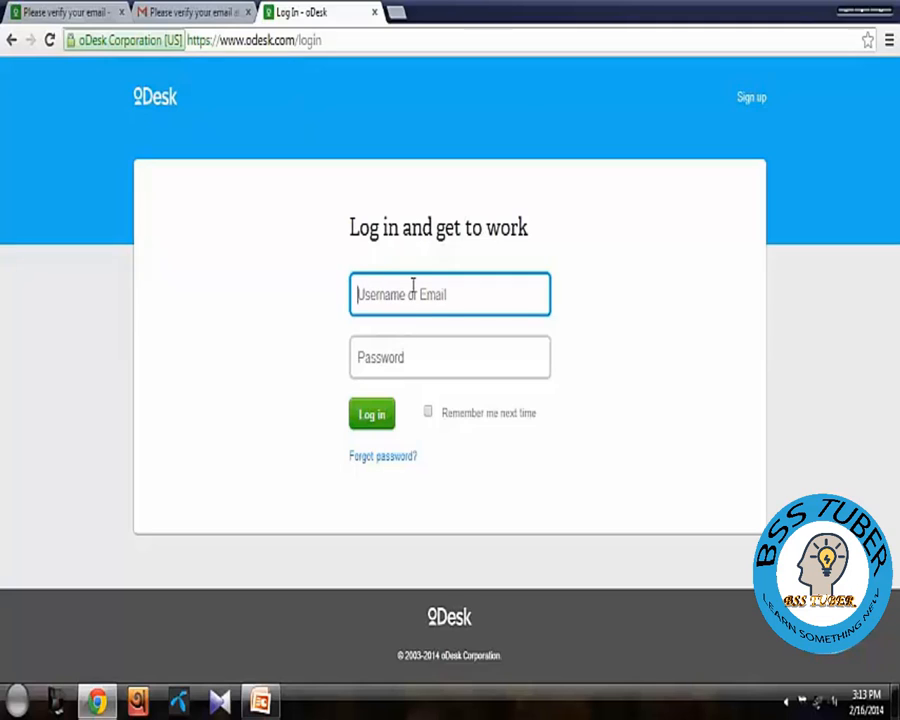
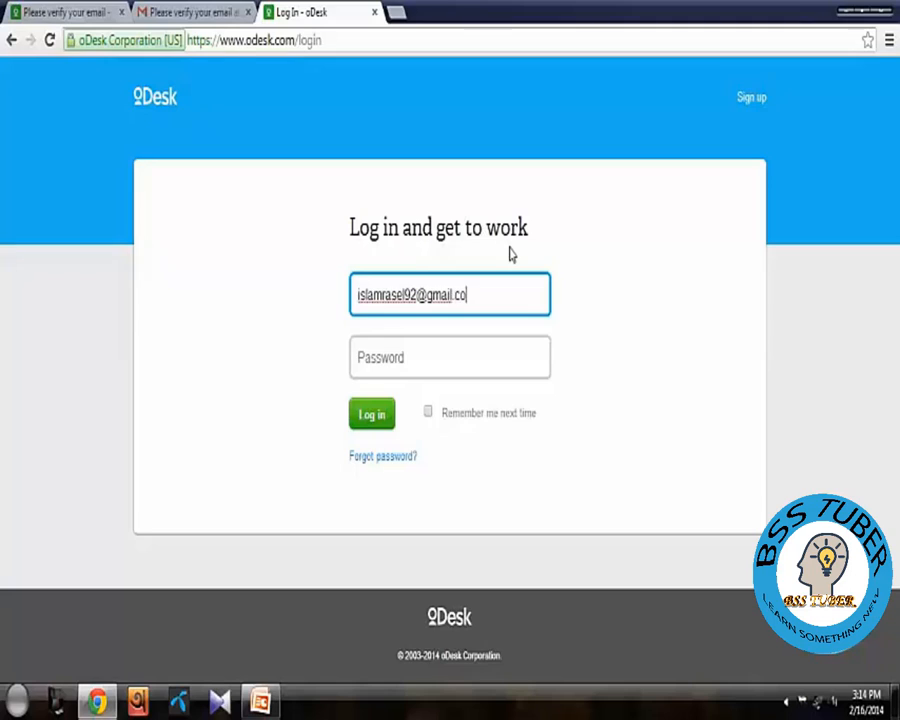
{"action": "key", "text": "Tab"}
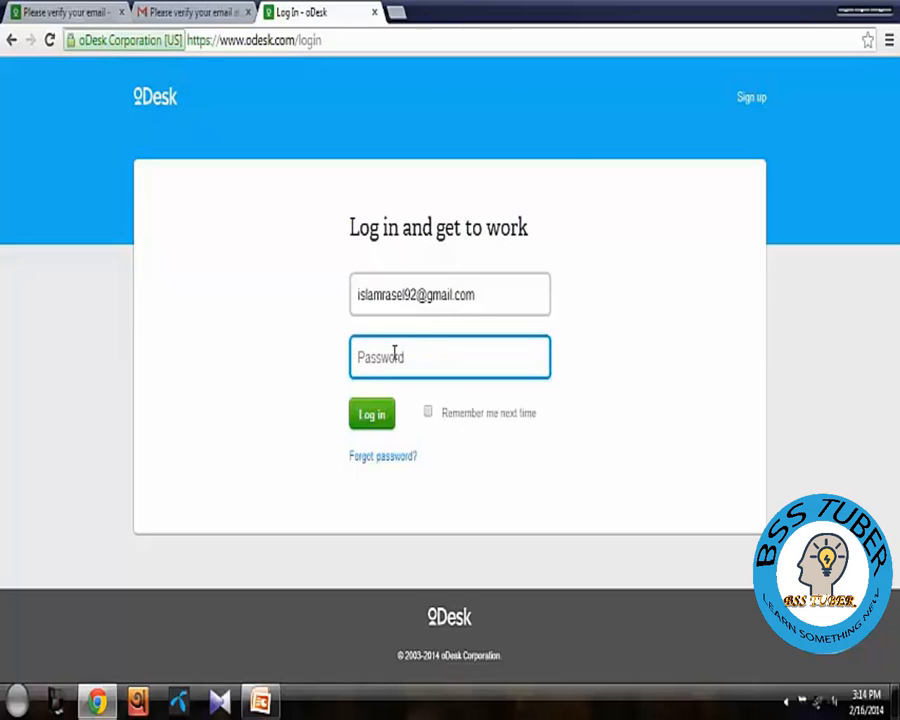
{"action": "type", "text": "•"}
{"action": "type", "text": "••••••••••"}
{"action": "left_click", "coordinate": [371, 413]}
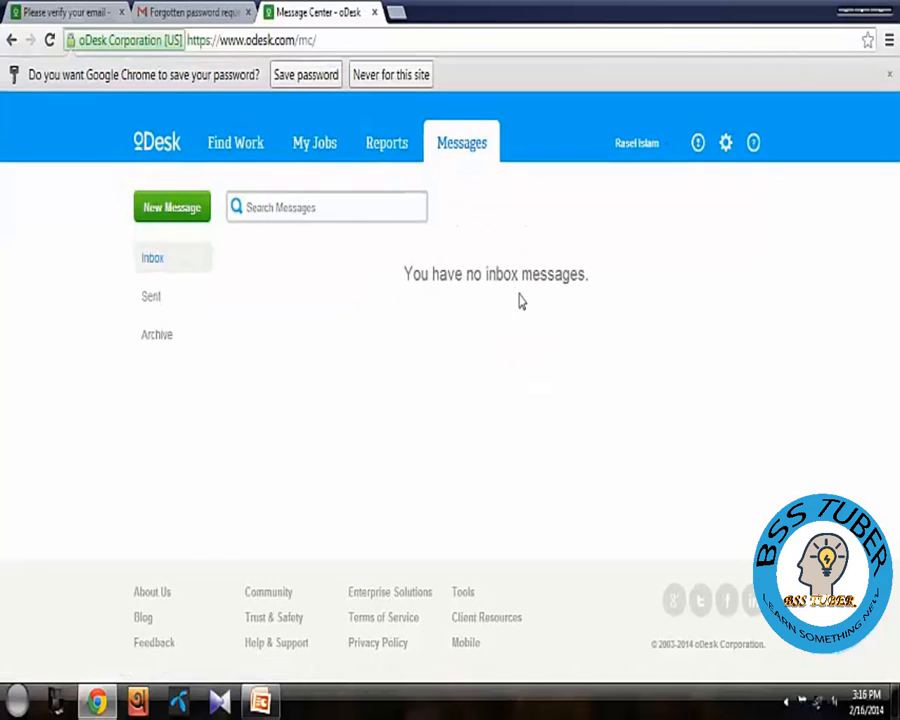
Open Find Work and load the Graphic Design category under My Categories.
{"action": "left_click", "coordinate": [240, 143]}
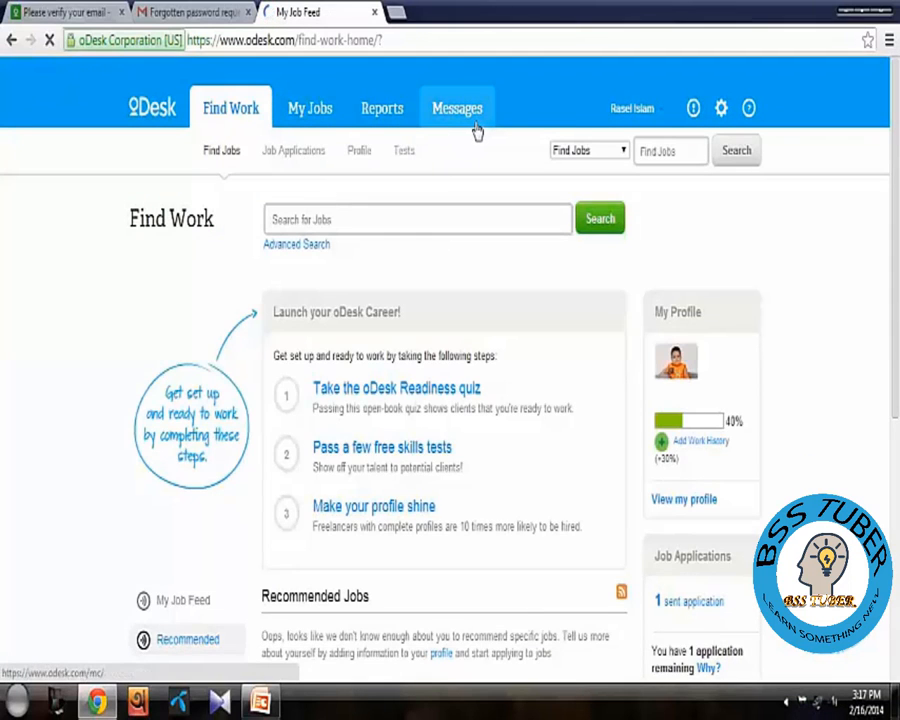
{"action": "scroll", "coordinate": [396, 217], "scroll_direction": "down", "scroll_amount": 2}
{"action": "scroll", "coordinate": [405, 235], "scroll_direction": "down", "scroll_amount": 3}
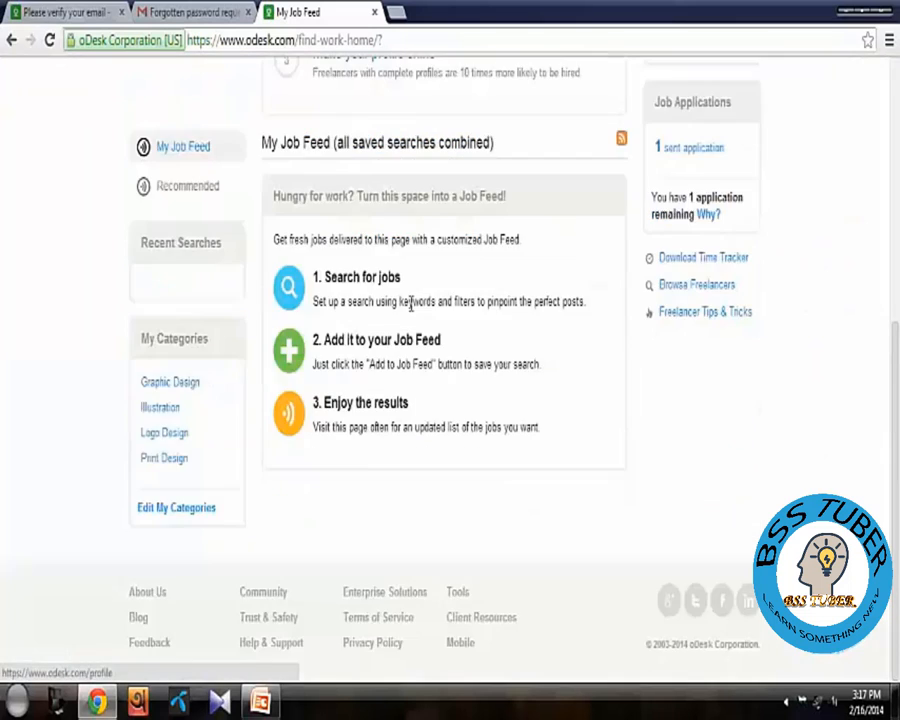
{"action": "scroll", "coordinate": [380, 290], "scroll_direction": "up", "scroll_amount": 5}
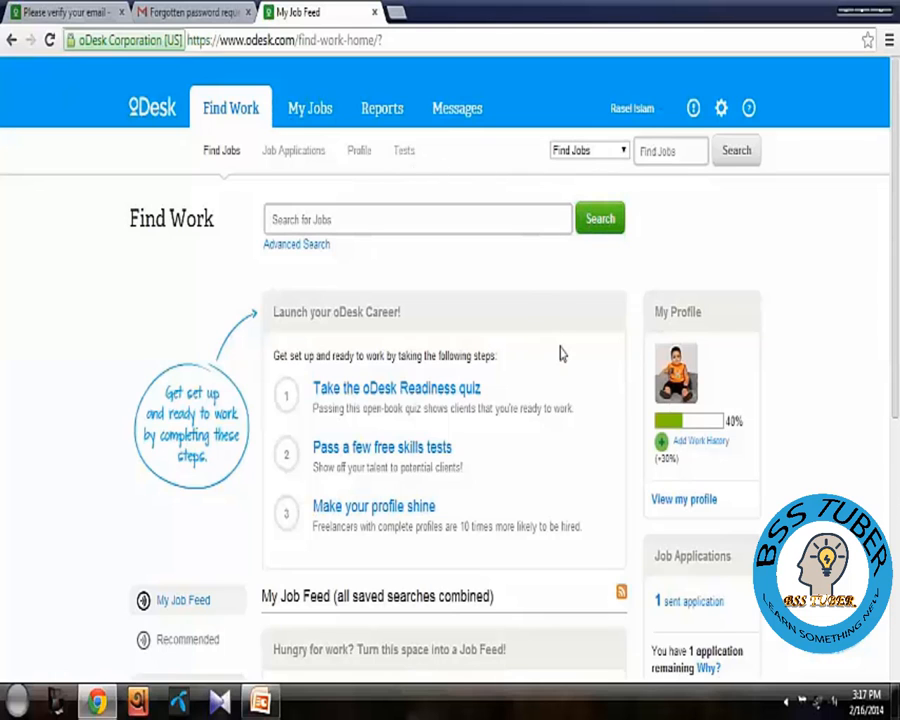
{"action": "scroll", "coordinate": [314, 292], "scroll_direction": "down", "scroll_amount": 7}
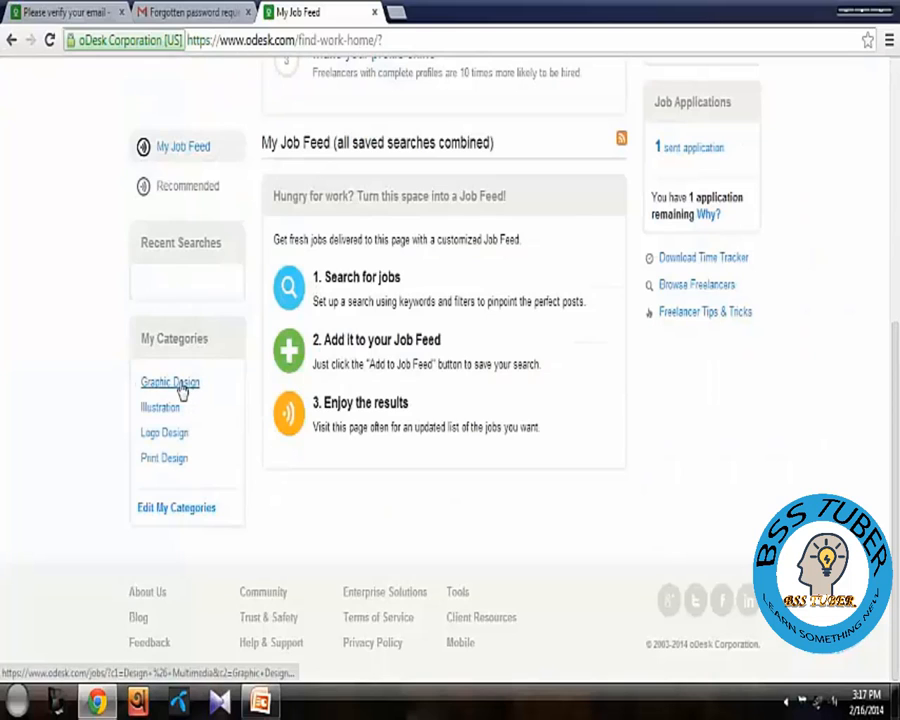
{"action": "left_click", "coordinate": [181, 390]}
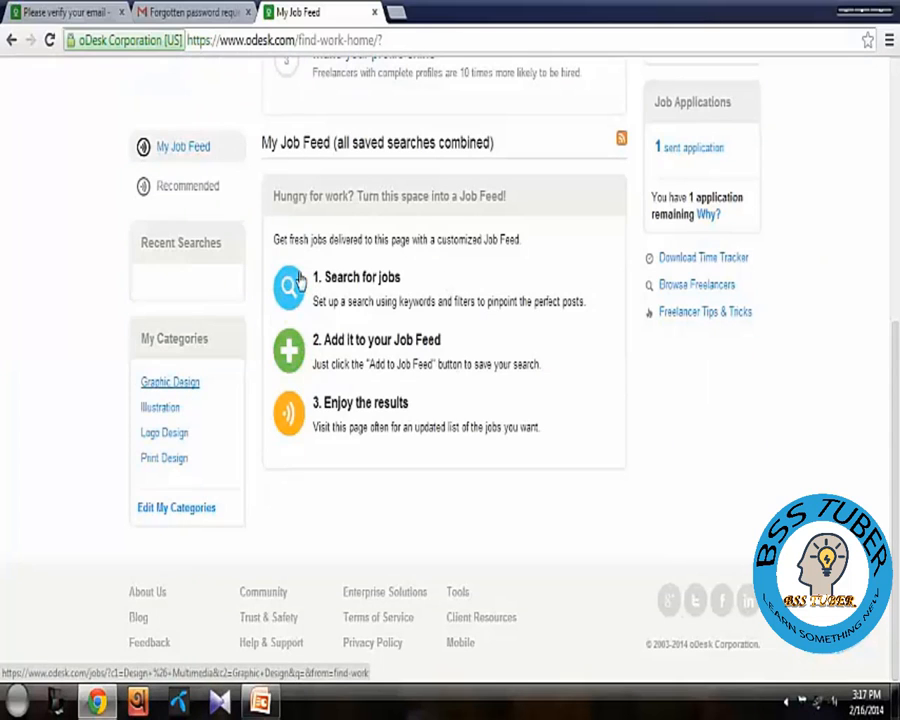